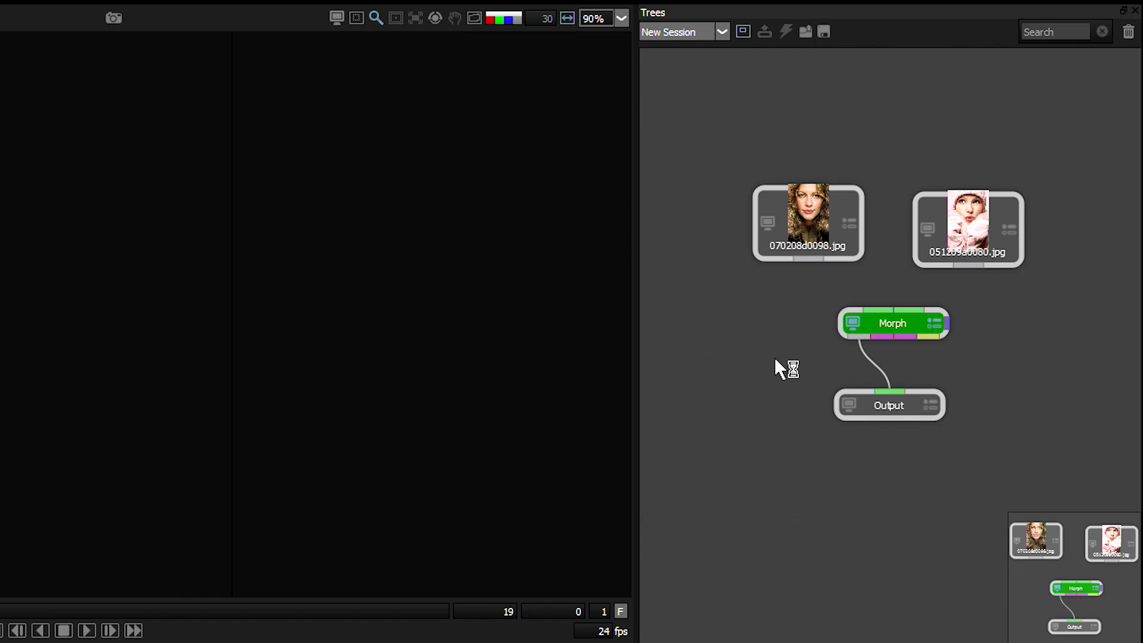
# - Connect the outputs of 070208d0098.jpg and 051209a0080.jpg to the Morph node's first and second inputs respectively
pyautogui.moveTo(808, 260); pyautogui.dragTo(908, 301)
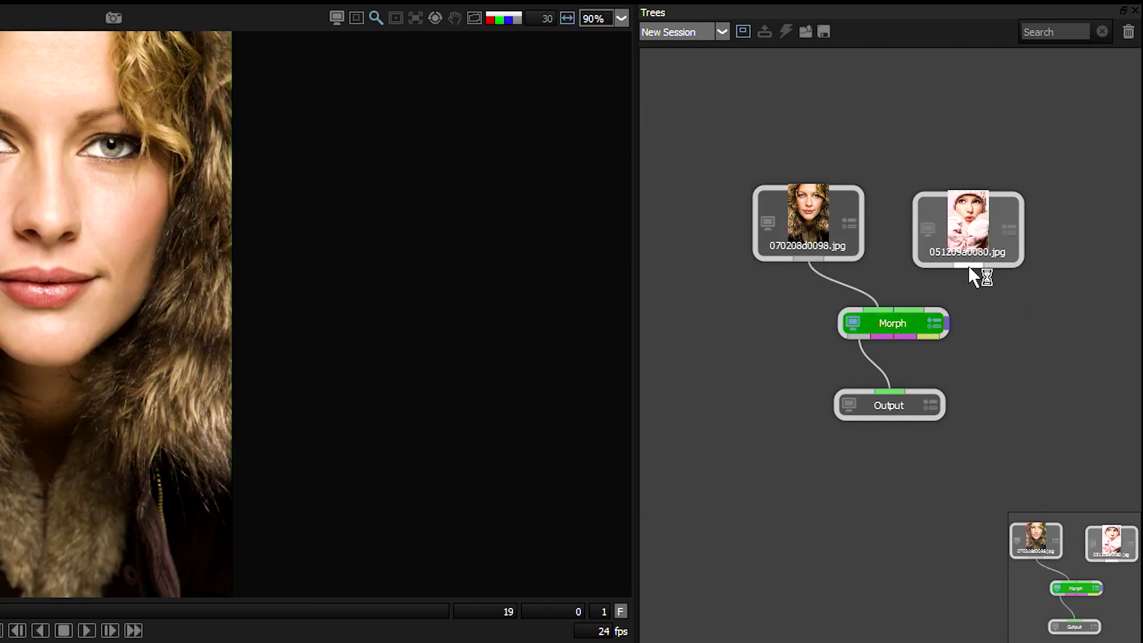
pyautogui.moveTo(903, 300); pyautogui.dragTo(909, 309)
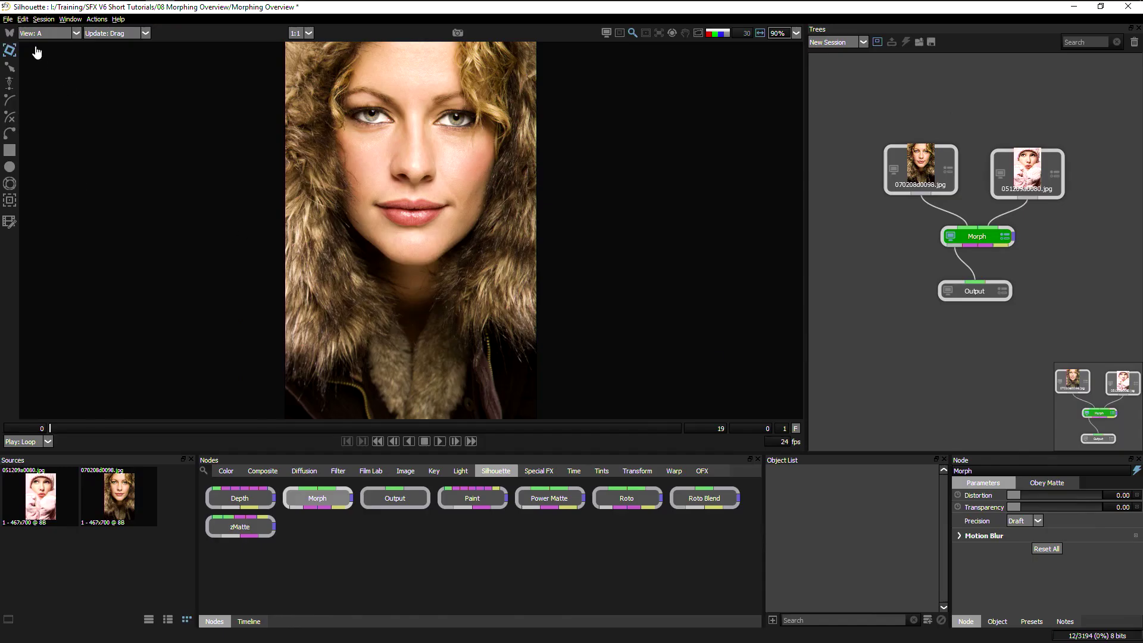
# - Step the viewer through the B, A/B, Wireframe, A Warp, B Warp and Output views, returning to view A
pyautogui.click(60, 34)
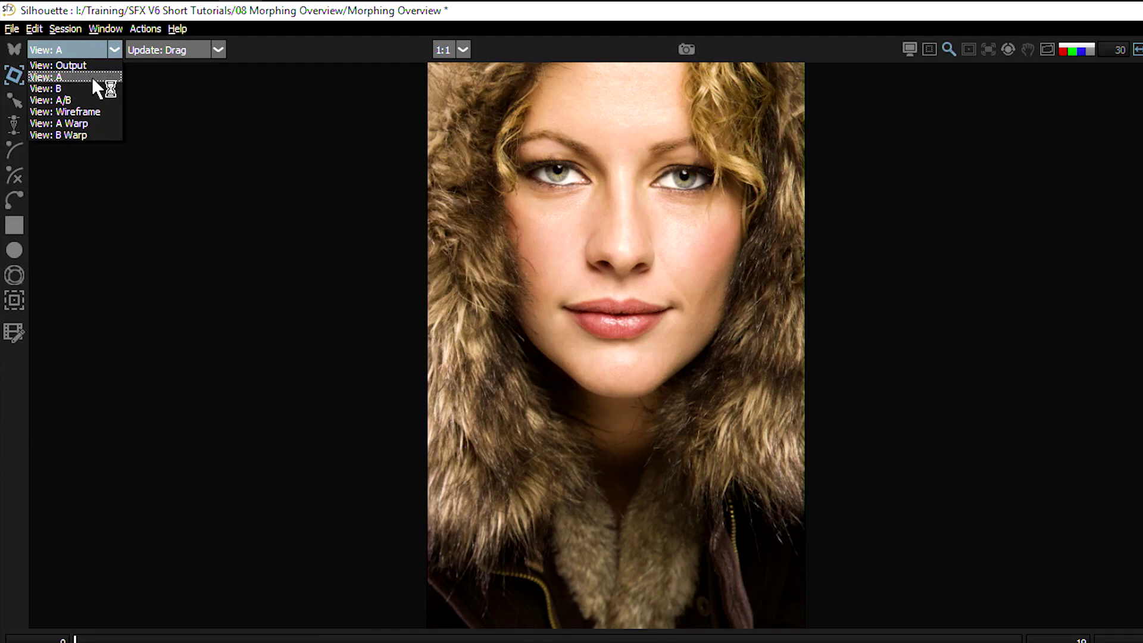
pyautogui.click(89, 88)
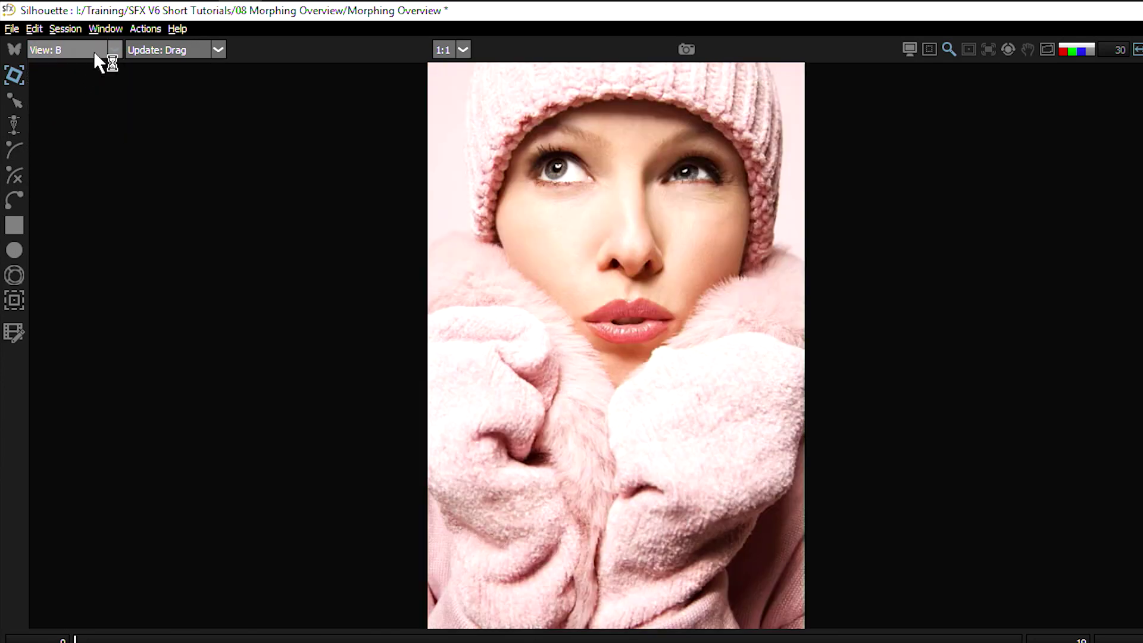
pyautogui.click(94, 51)
pyautogui.click(97, 101)
pyautogui.click(96, 54)
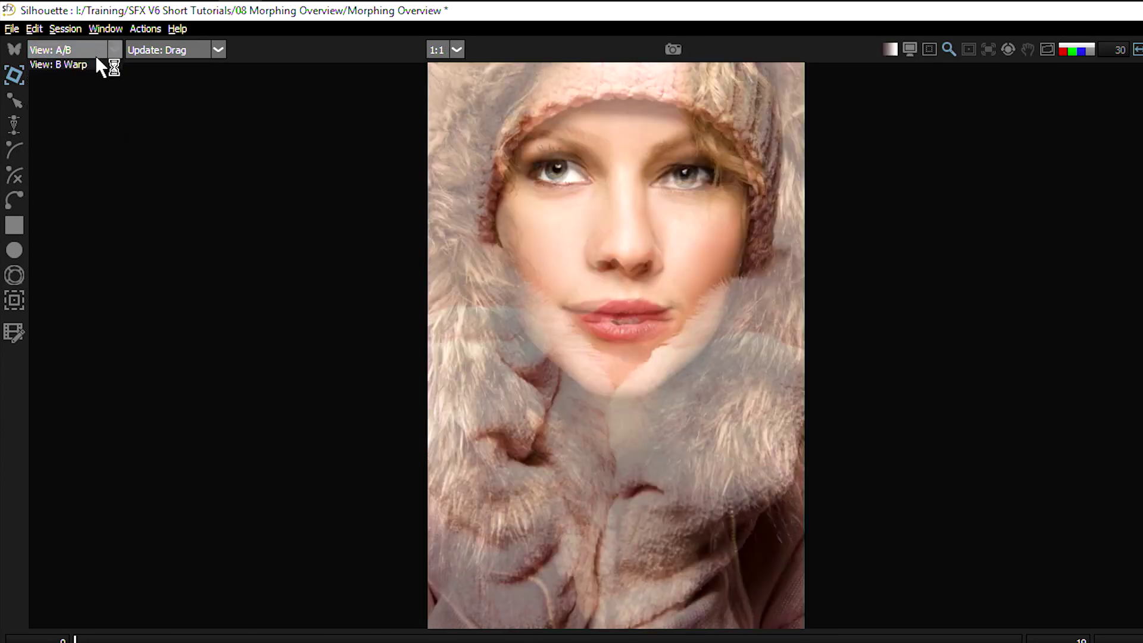
pyautogui.click(101, 111)
pyautogui.click(101, 53)
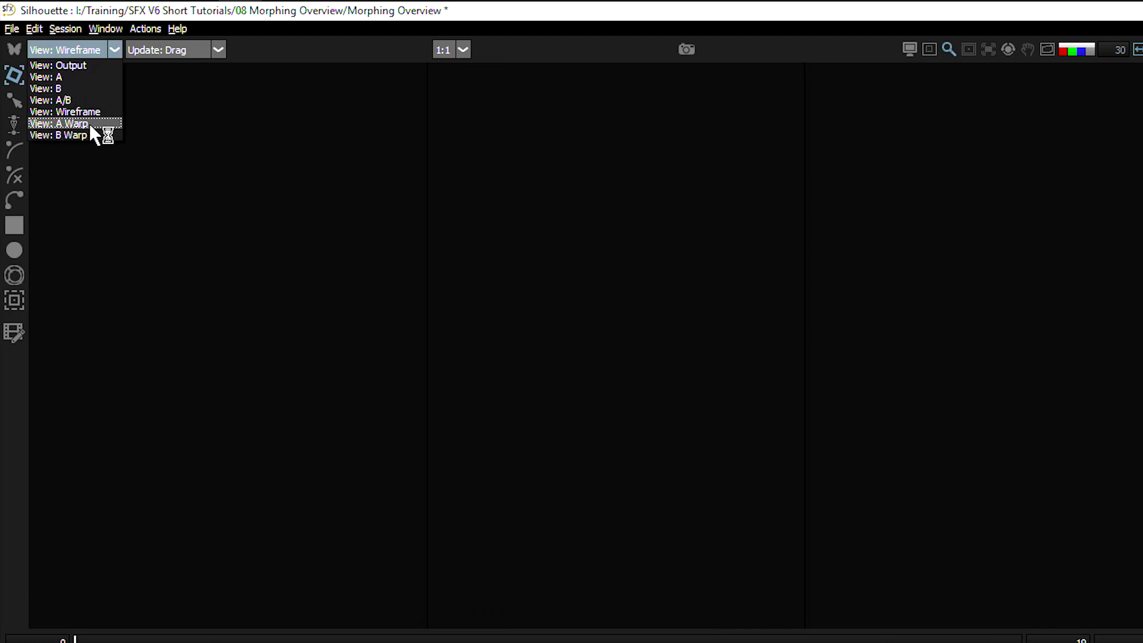
pyautogui.click(89, 123)
pyautogui.click(102, 51)
pyautogui.click(90, 135)
pyautogui.click(95, 52)
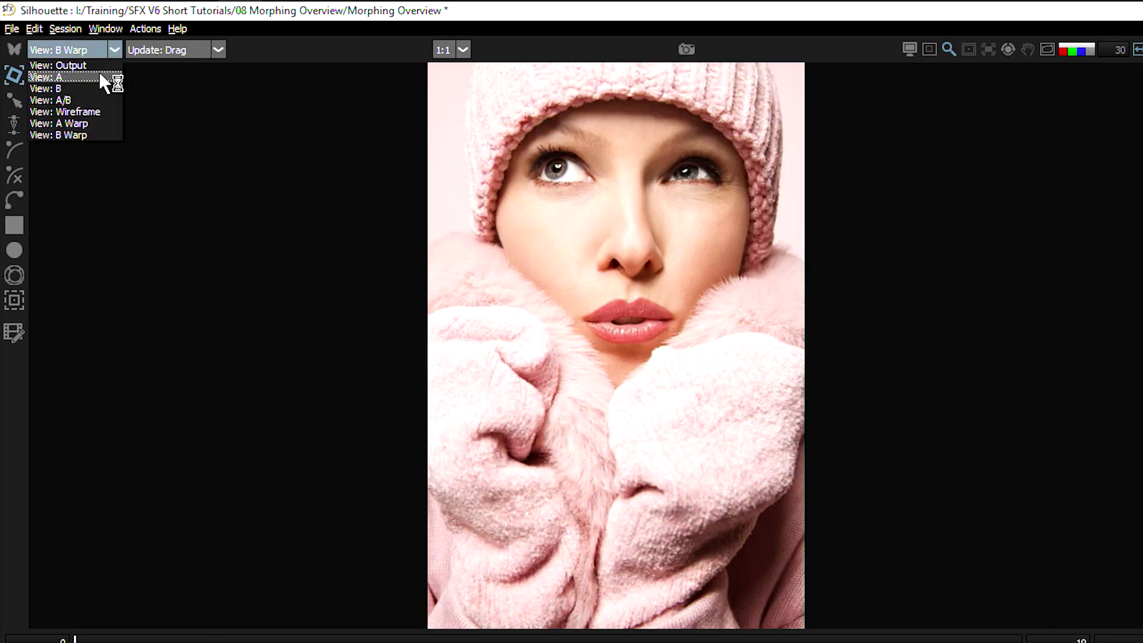
pyautogui.click(100, 66)
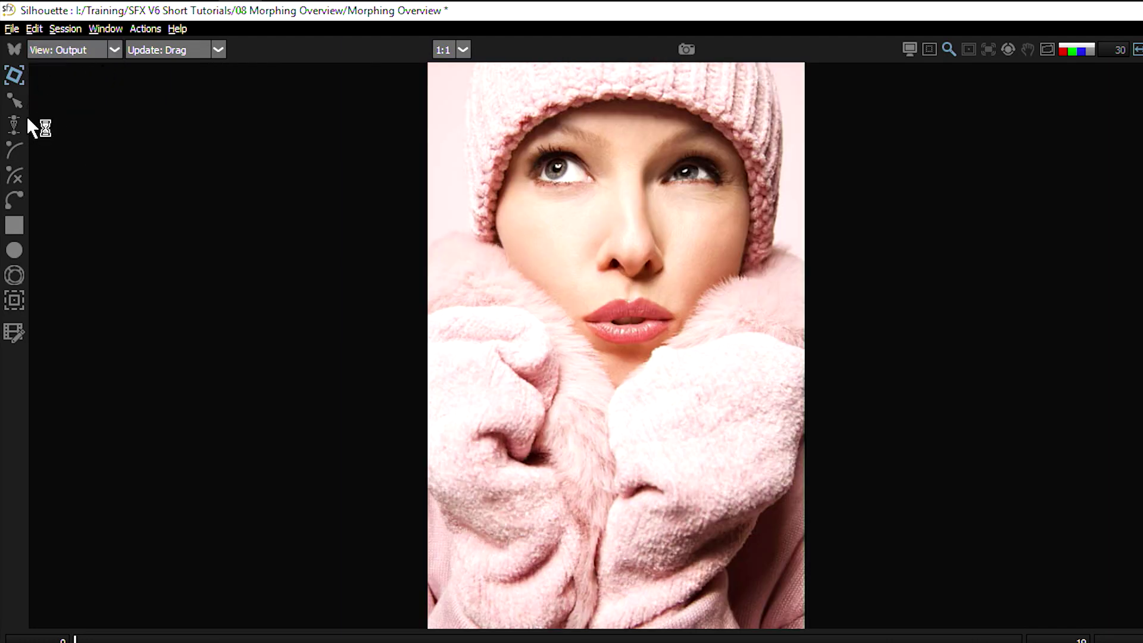
pyautogui.press('1')
pyautogui.press('2')
pyautogui.press('a')
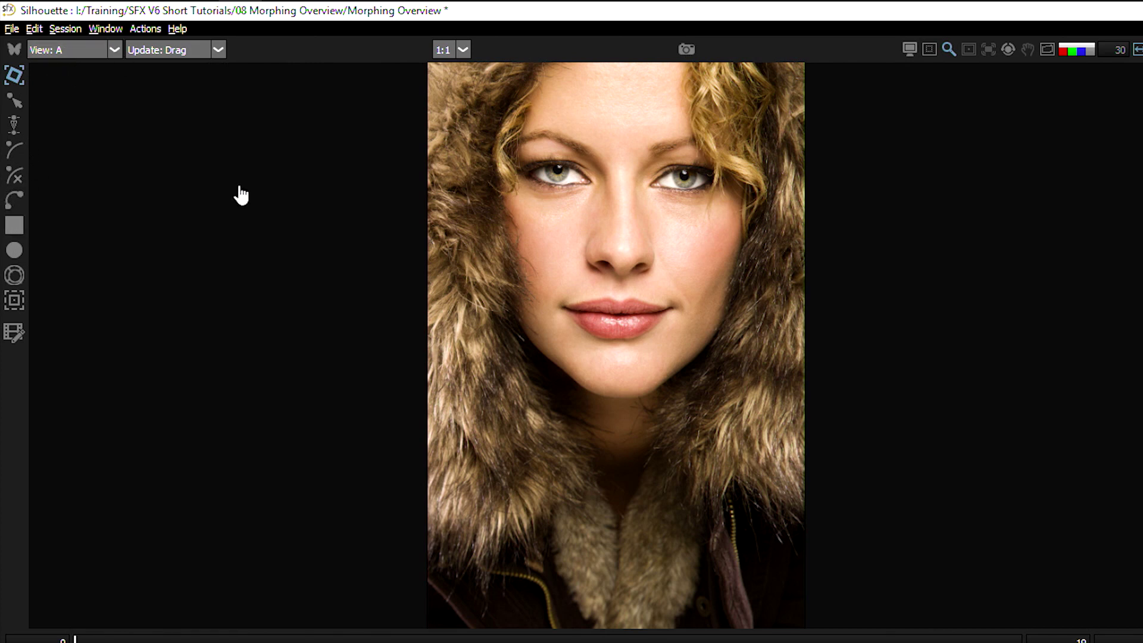
# - Draw a closed X-Spline around the upper lip of the fur-hooded woman in view A
pyautogui.click(14, 176)
pyautogui.scroll(2, 519, 343)
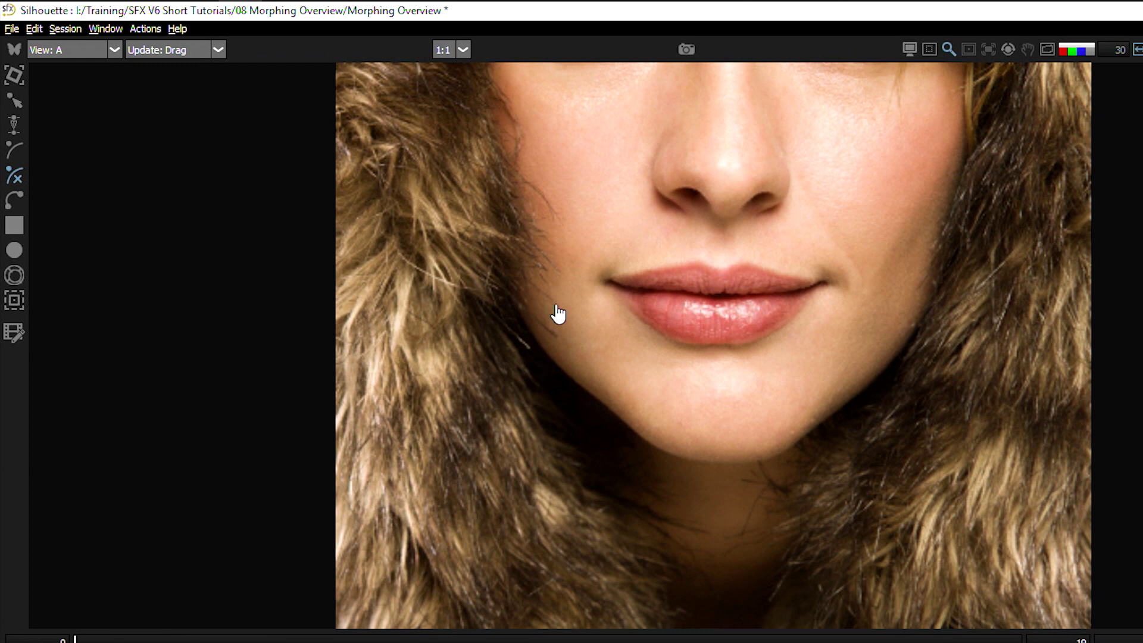
pyautogui.scroll(2, 558, 314)
pyautogui.moveTo(898, 319); pyautogui.dragTo(587, 448)
pyautogui.click(349, 375)
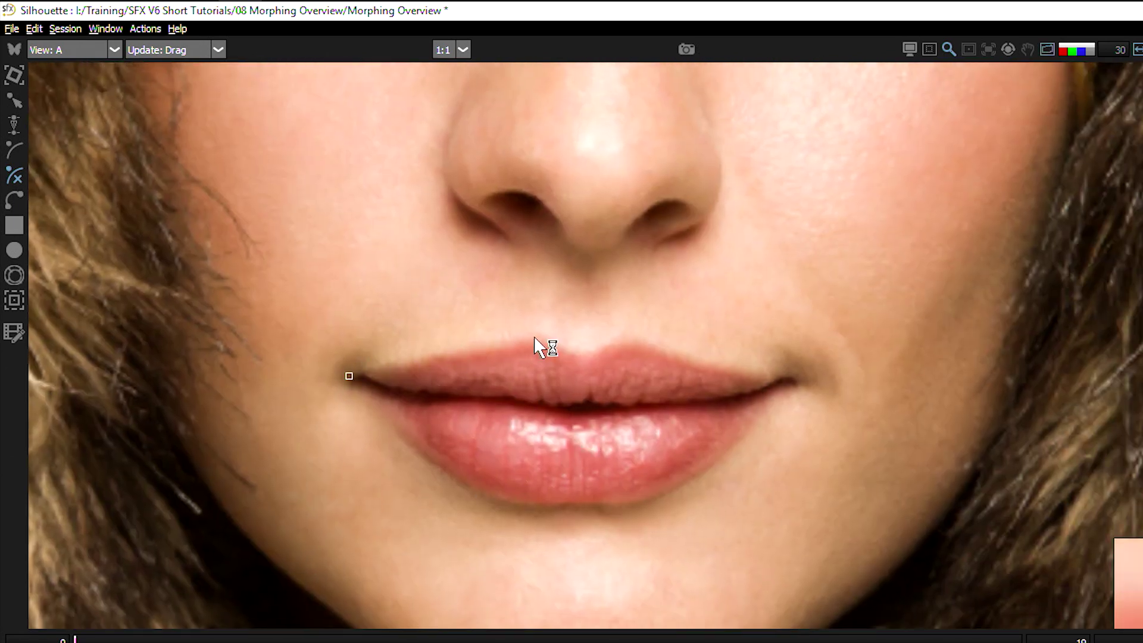
pyautogui.click(536, 334)
pyautogui.click(582, 352)
pyautogui.click(624, 338)
pyautogui.click(777, 377)
pyautogui.click(726, 398)
pyautogui.click(587, 402)
pyautogui.click(505, 399)
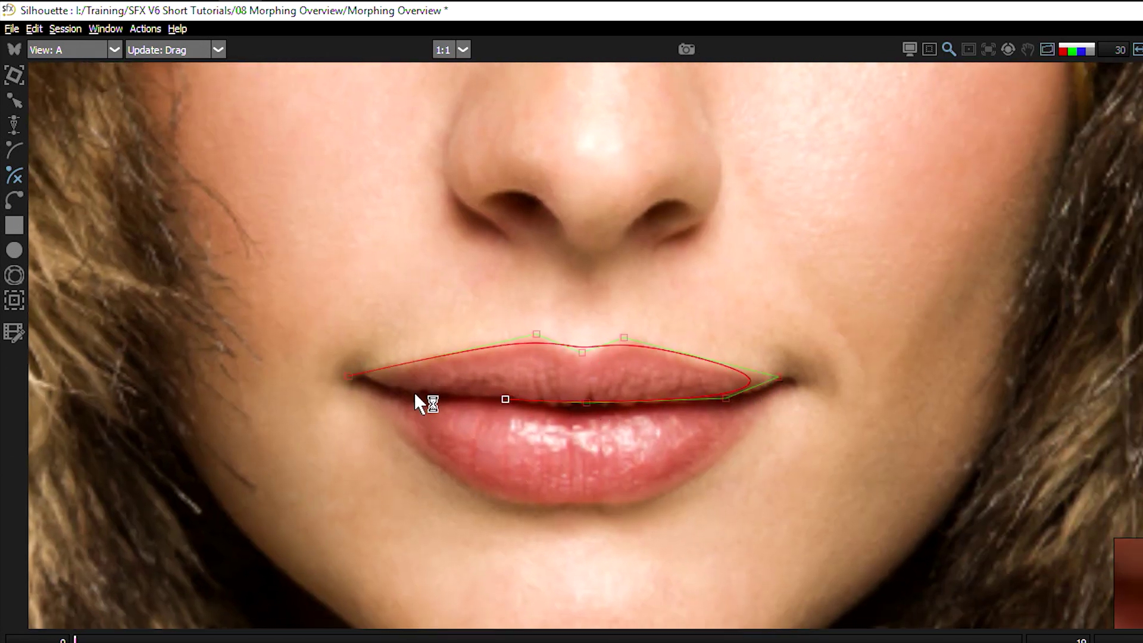
pyautogui.click(414, 393)
pyautogui.click(349, 375)
# - Reshape the upper-lip X-Spline's control points so its curve follows the lip out to both mouth corners
pyautogui.moveTo(348, 375); pyautogui.dragTo(302, 378)
pyautogui.moveTo(536, 334); pyautogui.dragTo(529, 334)
pyautogui.moveTo(582, 352); pyautogui.dragTo(630, 326)
pyautogui.moveTo(778, 377); pyautogui.dragTo(812, 382)
pyautogui.moveTo(725, 398)
pyautogui.mouseDown()
pyautogui.moveTo(731, 406)
pyautogui.moveTo(722, 402)
pyautogui.mouseUp()
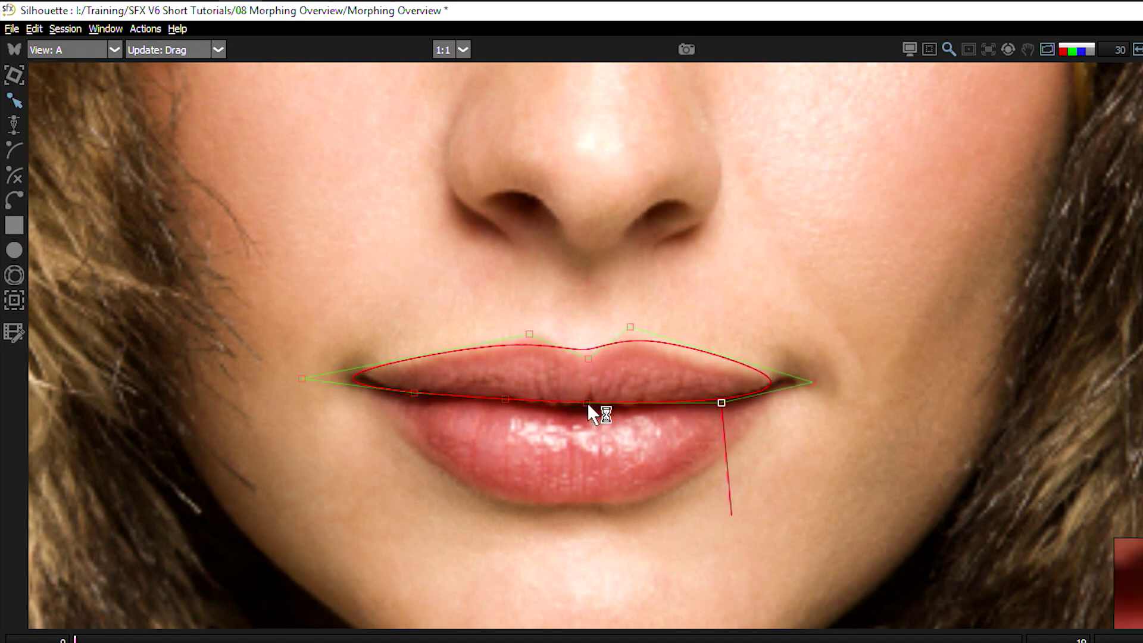
pyautogui.moveTo(587, 402); pyautogui.dragTo(579, 408)
pyautogui.moveTo(414, 393); pyautogui.dragTo(416, 395)
pyautogui.moveTo(302, 379); pyautogui.dragTo(303, 376)
pyautogui.moveTo(528, 336); pyautogui.dragTo(531, 331)
pyautogui.moveTo(588, 360); pyautogui.dragTo(585, 357)
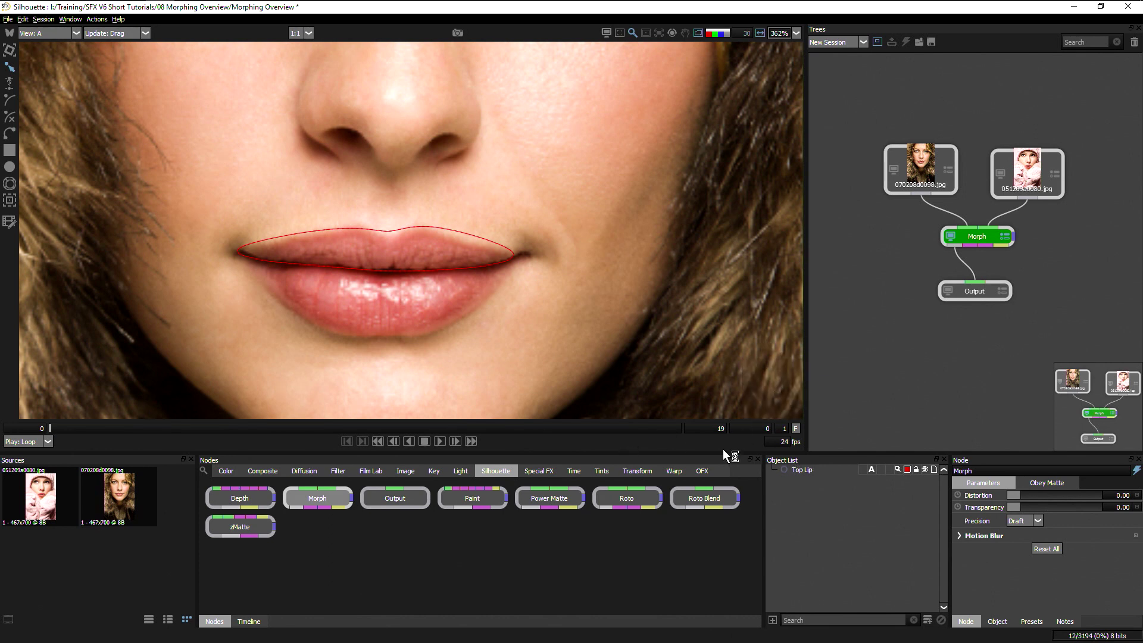
# - Draw a second closed X-Spline around the fur-hooded woman's lower lip
pyautogui.press('x')
pyautogui.click(247, 265)
pyautogui.click(315, 328)
pyautogui.click(428, 333)
pyautogui.click(519, 262)
pyautogui.click(441, 272)
pyautogui.click(384, 277)
pyautogui.click(247, 266)
# - Reshape the lower-lip X-Spline's control points along its bottom and inner edges to fit the lip
pyautogui.moveTo(315, 328); pyautogui.dragTo(313, 335)
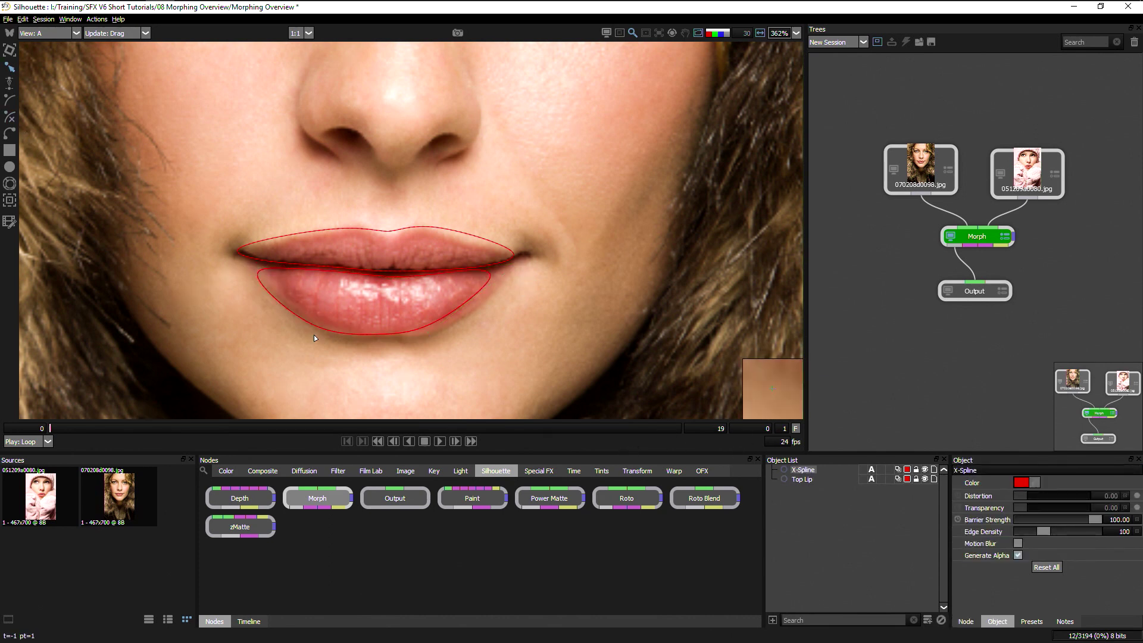
pyautogui.moveTo(428, 334); pyautogui.dragTo(433, 339)
pyautogui.moveTo(442, 273); pyautogui.dragTo(505, 262)
pyautogui.moveTo(387, 276); pyautogui.dragTo(430, 273)
# - Rename the lower-lip X-Spline as Bottom Lip
pyautogui.doubleClick(802, 469)
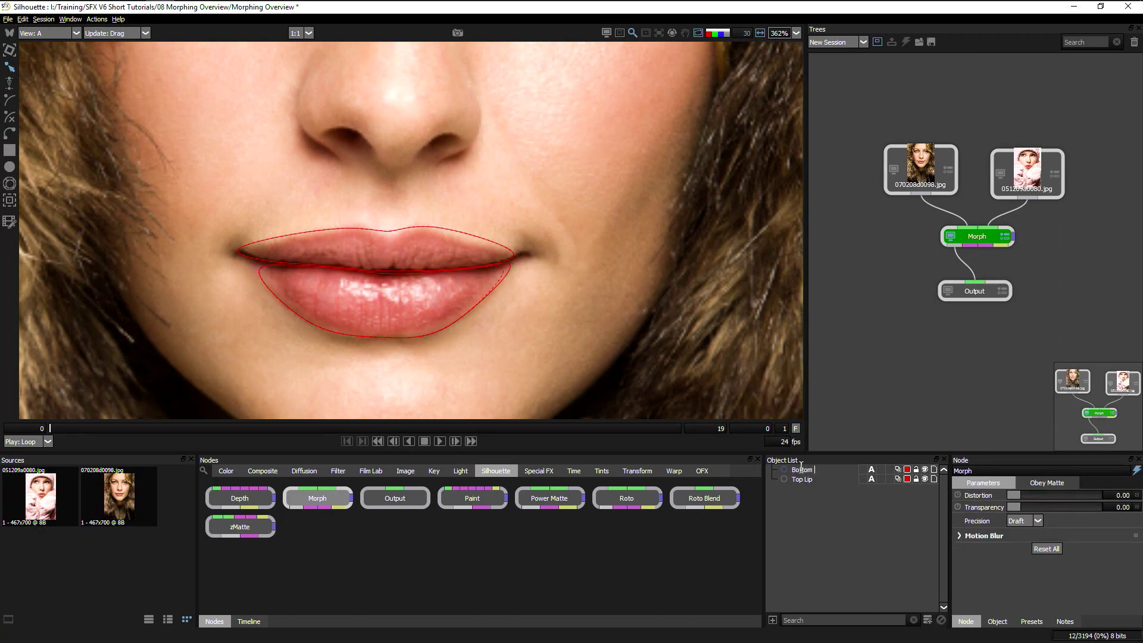
pyautogui.write('Bottom Lips')
pyautogui.press('BackSpace')
pyautogui.press('Return')
# - Duplicate the Bottom Lip and Top Lip shapes together and assign both copies to source B
pyautogui.click(808, 471)
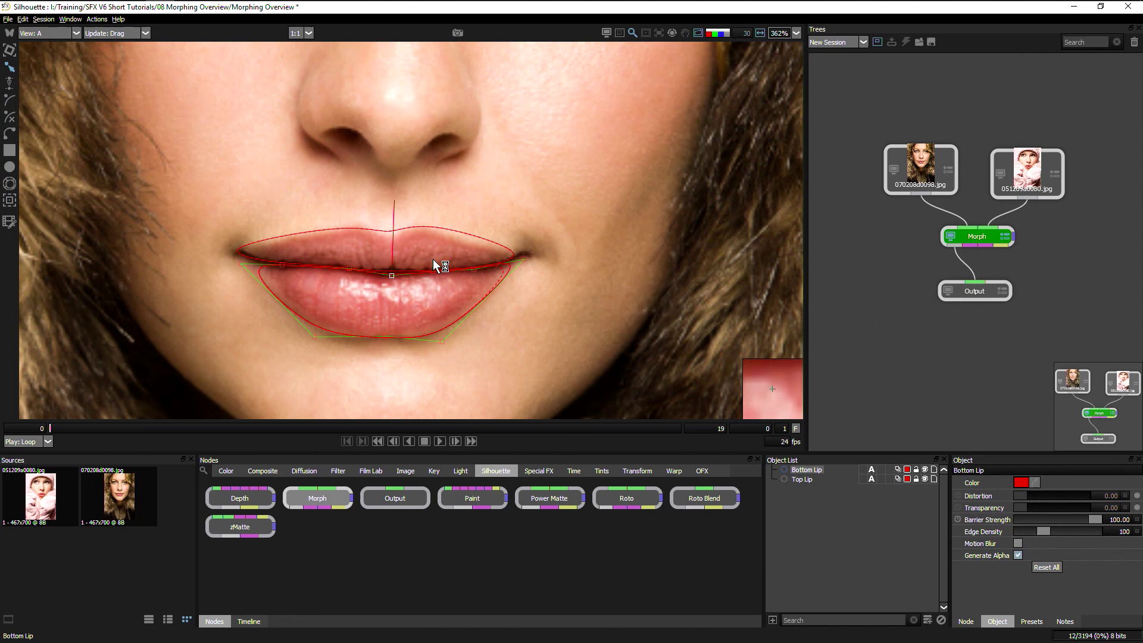
pyautogui.keyDown('shift'); pyautogui.click(802, 480); pyautogui.keyUp('shift')
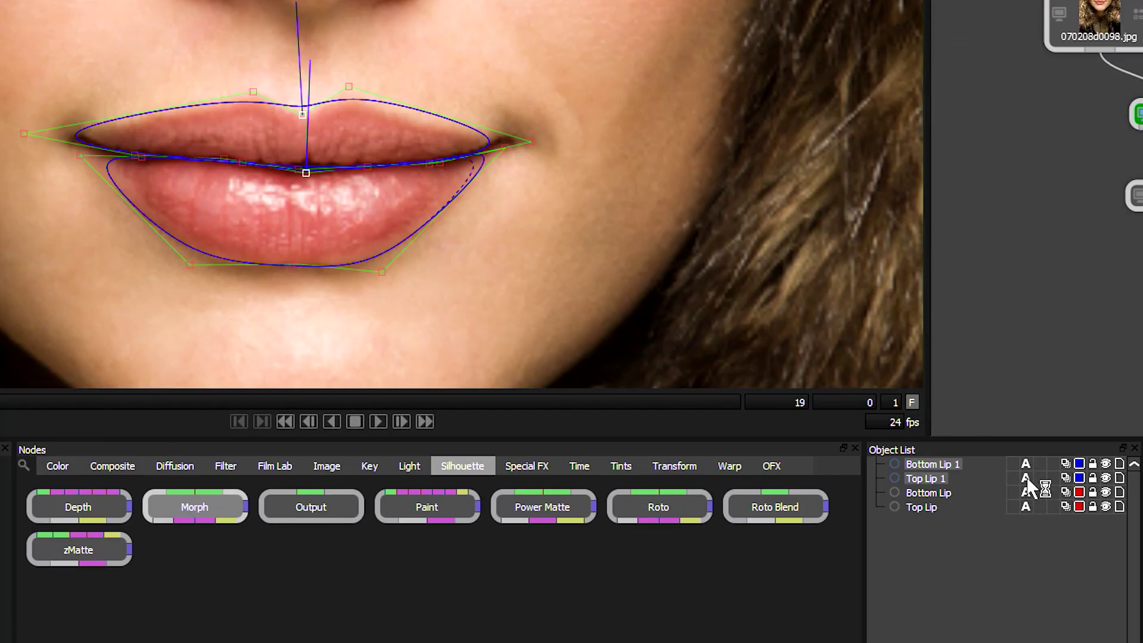
pyautogui.click(1026, 477)
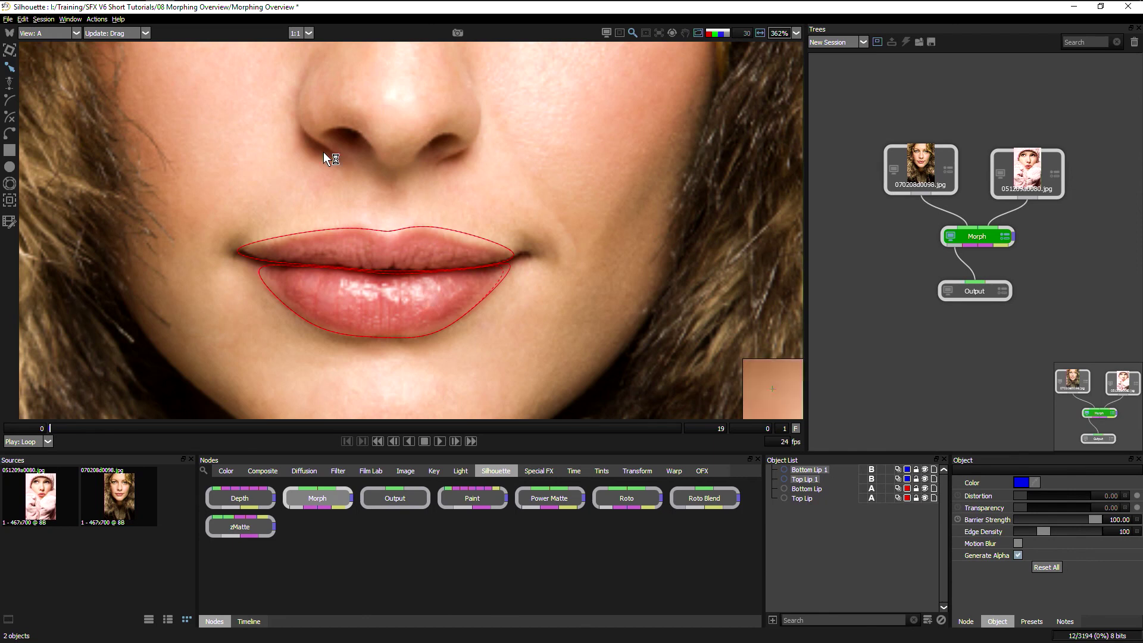
# - Show view B and transform only the Top Lip 1 shape to fit roughly over the pink-hatted woman's upper lip
pyautogui.click(59, 33)
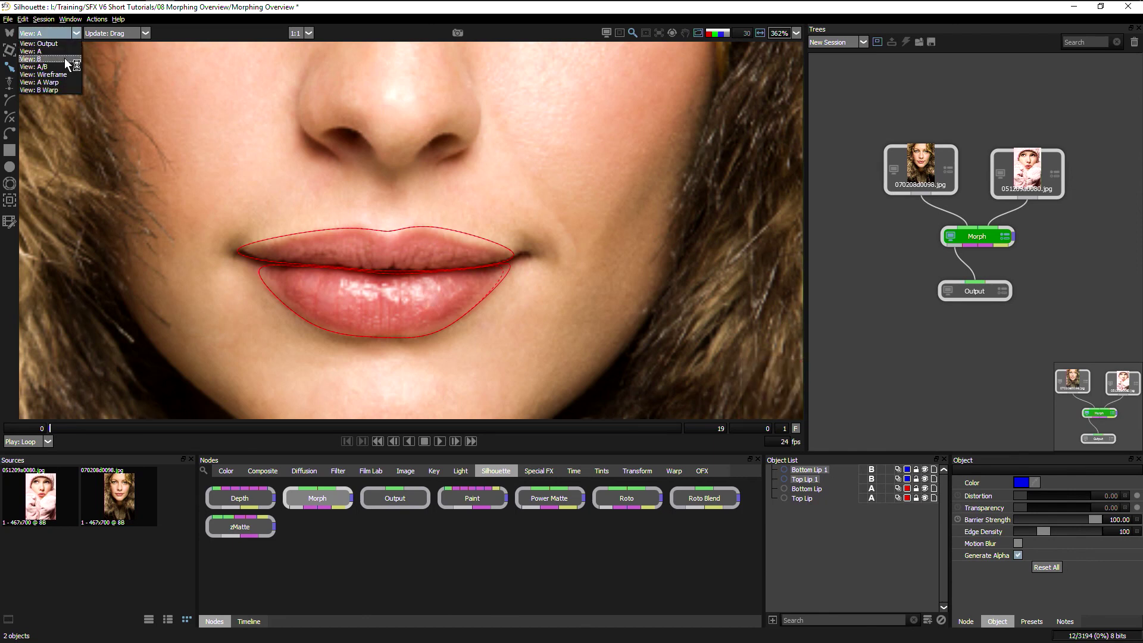
pyautogui.click(54, 46)
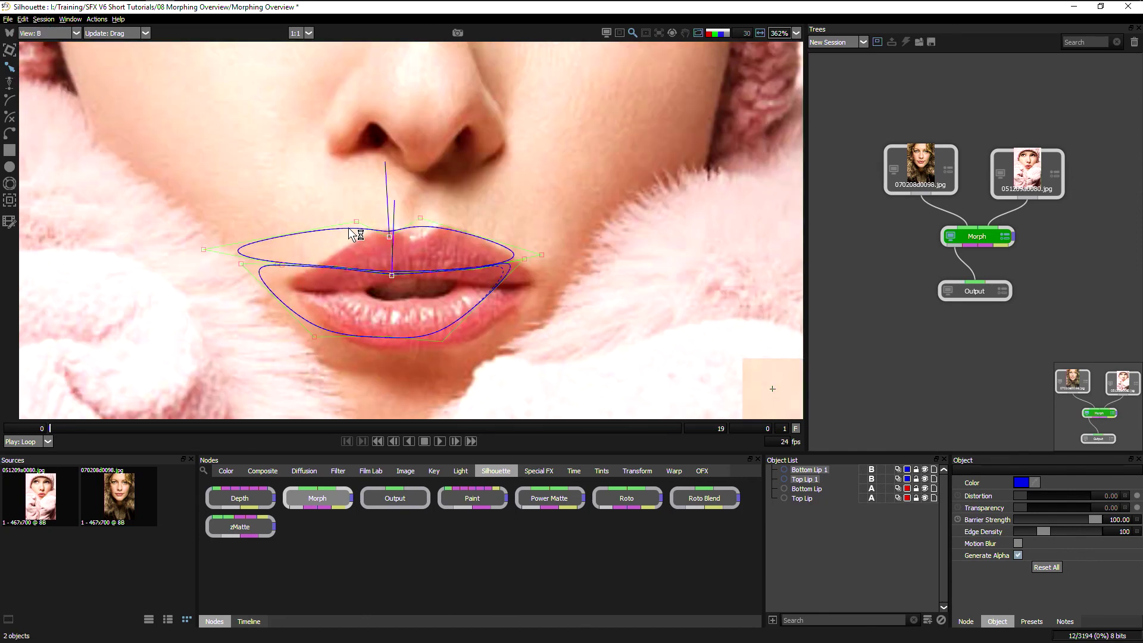
pyautogui.click(357, 356)
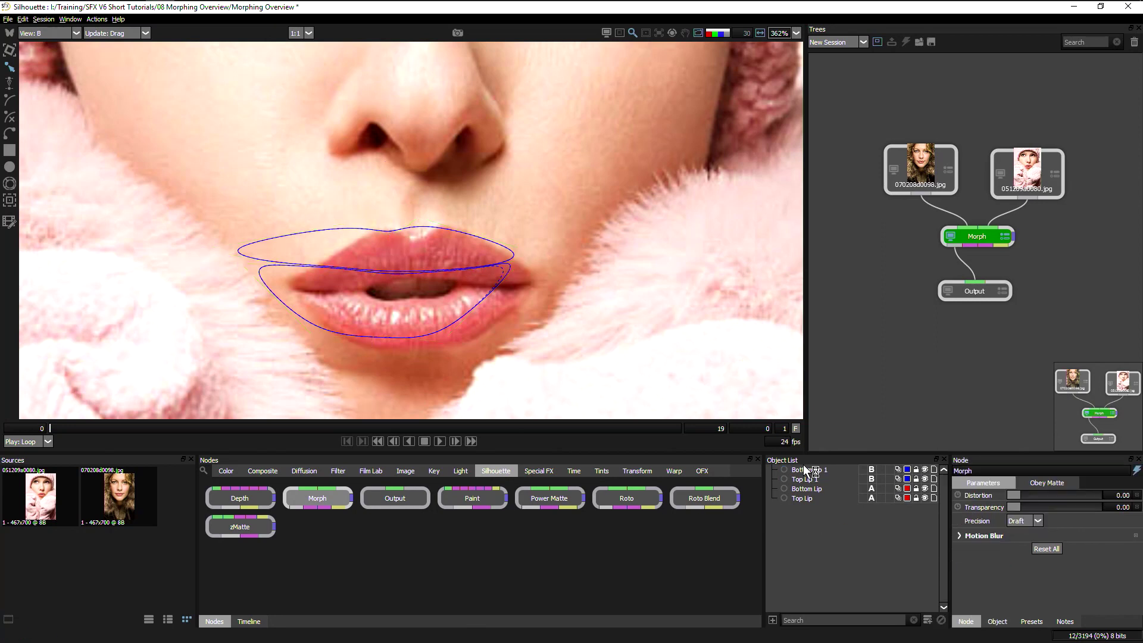
pyautogui.click(804, 479)
pyautogui.press('t')
pyautogui.moveTo(382, 232); pyautogui.dragTo(427, 233)
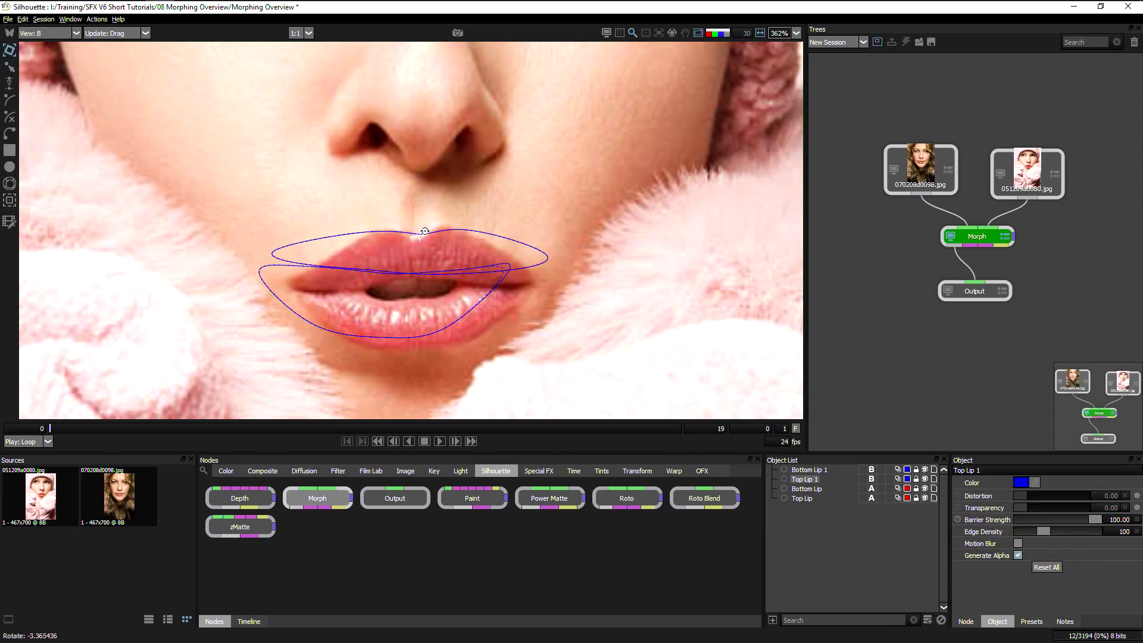
pyautogui.moveTo(547, 256); pyautogui.dragTo(538, 256)
# - Reshape Top Lip 1's control points to follow the peaks and corners of the upper lip in view B
pyautogui.moveTo(413, 230); pyautogui.dragTo(393, 215)
pyautogui.press('r')
pyautogui.moveTo(416, 235); pyautogui.dragTo(454, 212)
pyautogui.moveTo(562, 269); pyautogui.dragTo(562, 280)
pyautogui.moveTo(260, 283); pyautogui.dragTo(248, 284)
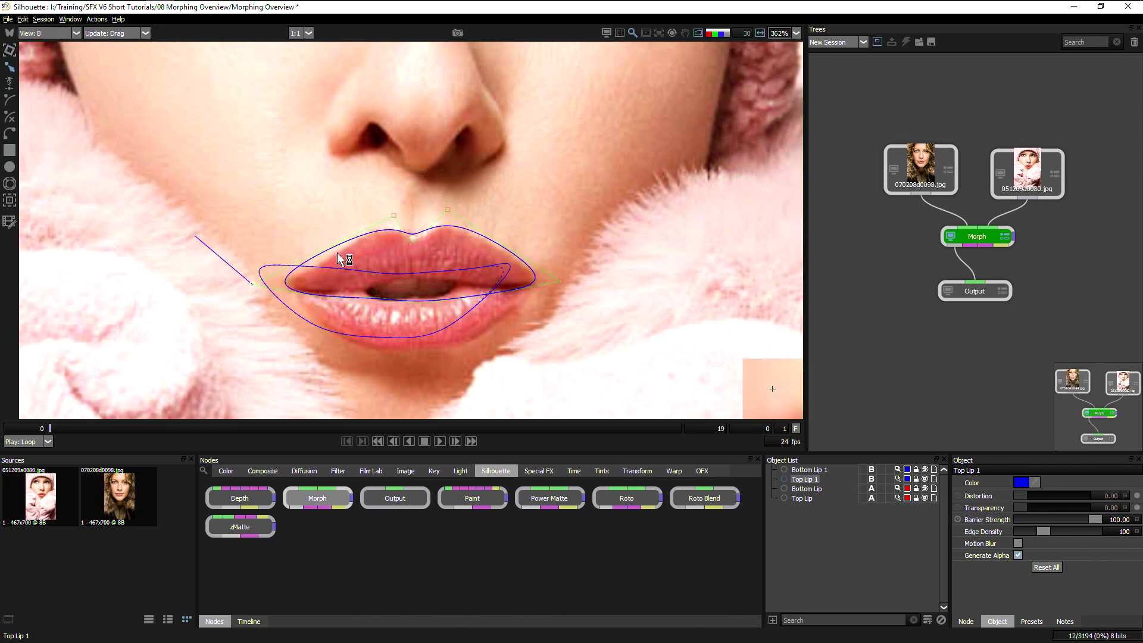
pyautogui.moveTo(339, 255); pyautogui.dragTo(331, 260)
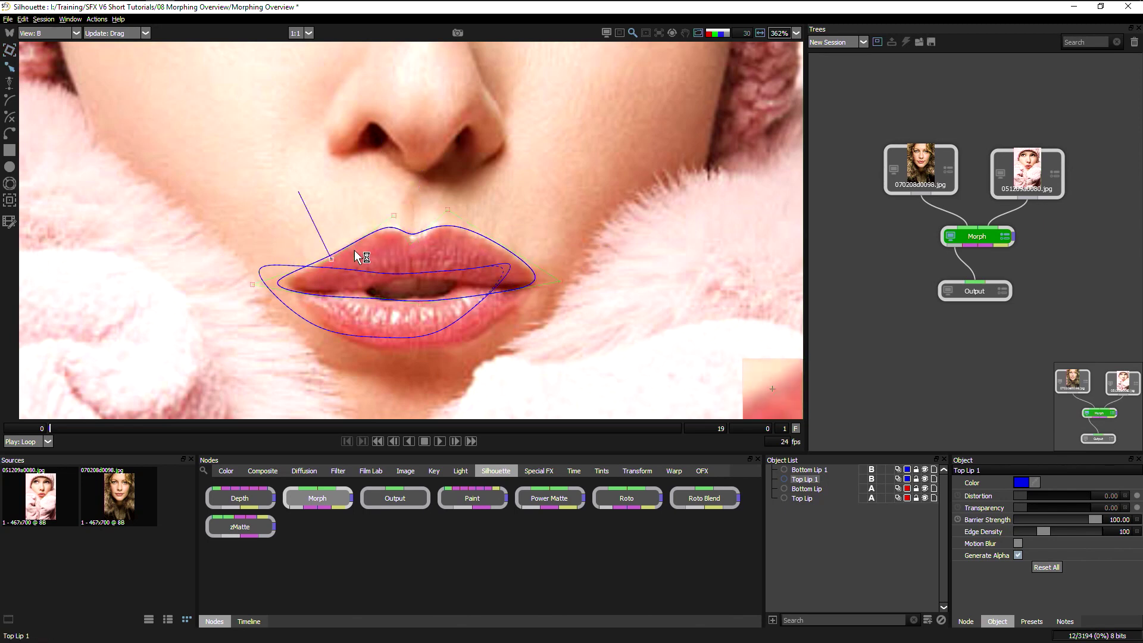
pyautogui.moveTo(390, 213); pyautogui.dragTo(387, 215)
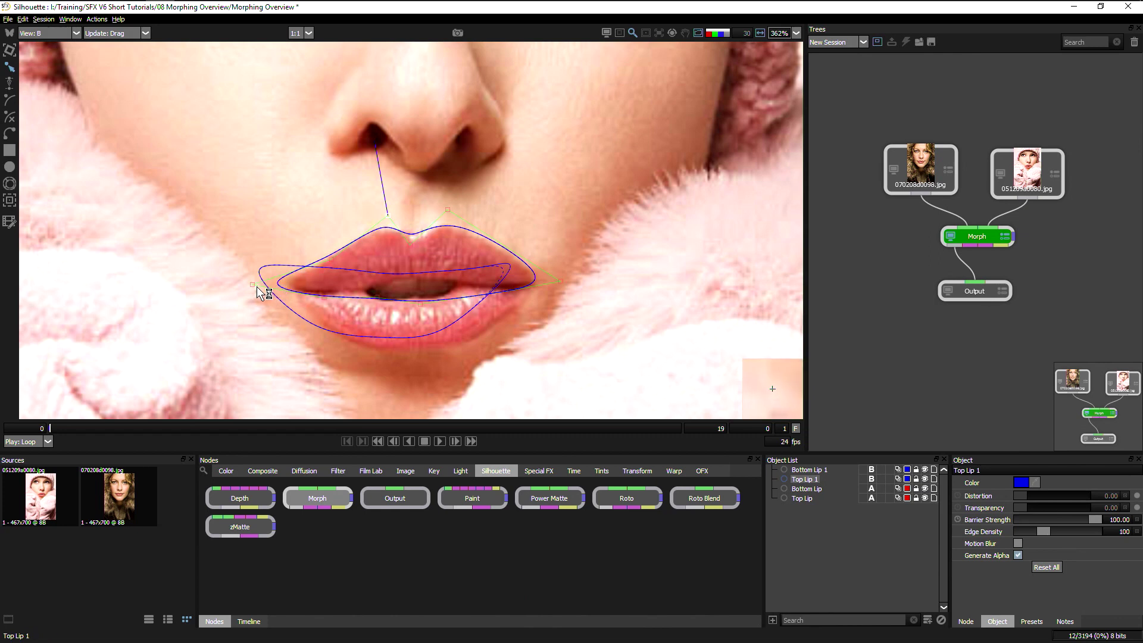
pyautogui.moveTo(251, 284); pyautogui.dragTo(256, 286)
pyautogui.click(561, 282)
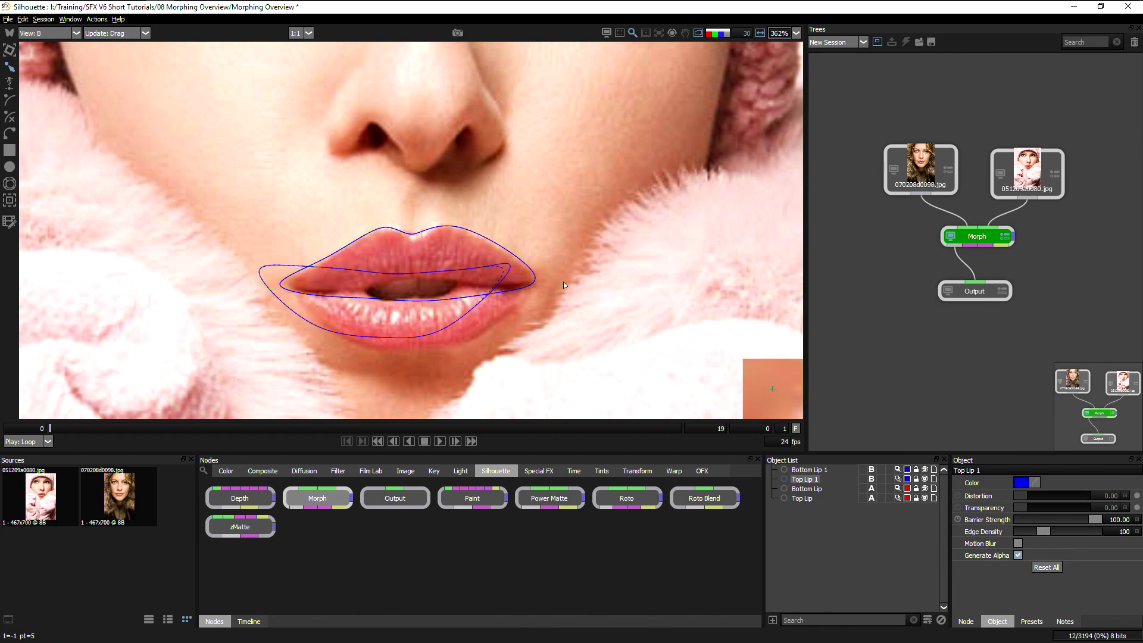
# - Move and scale Bottom Lip 1 over the lower lip in view B, and reshape its points to match the lip's outline
pyautogui.click(810, 470)
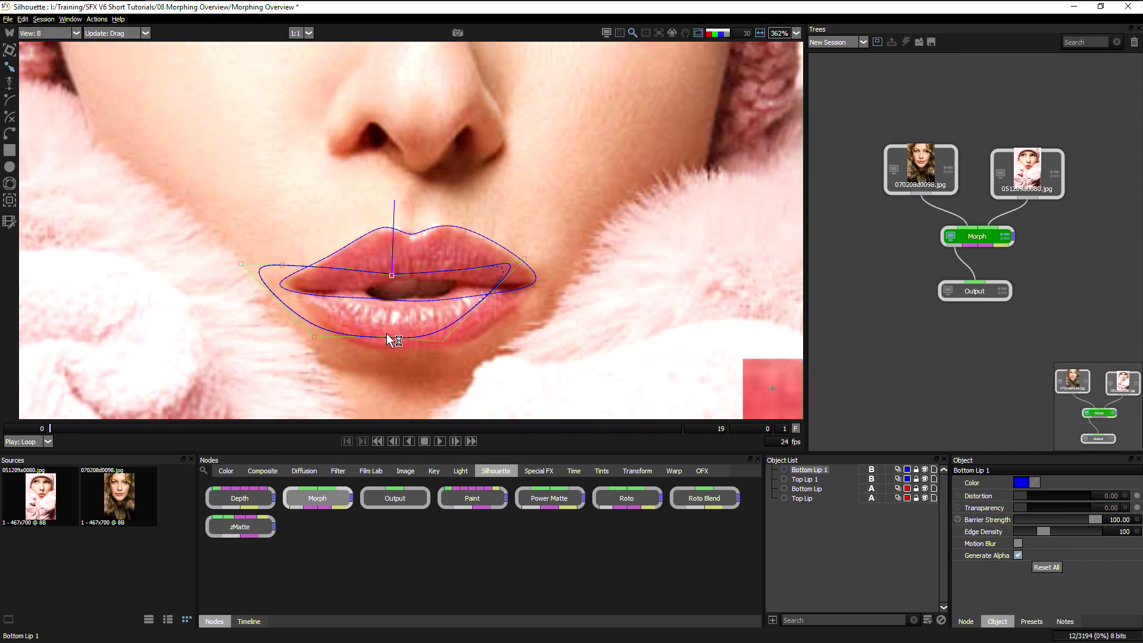
pyautogui.press('t')
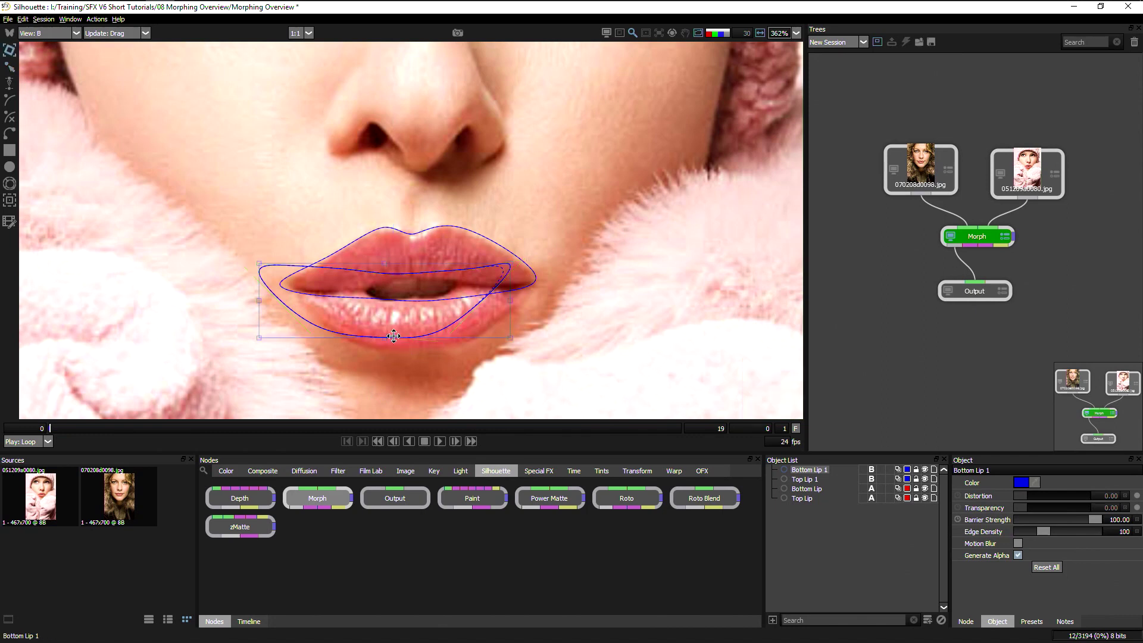
pyautogui.moveTo(394, 336); pyautogui.dragTo(431, 321)
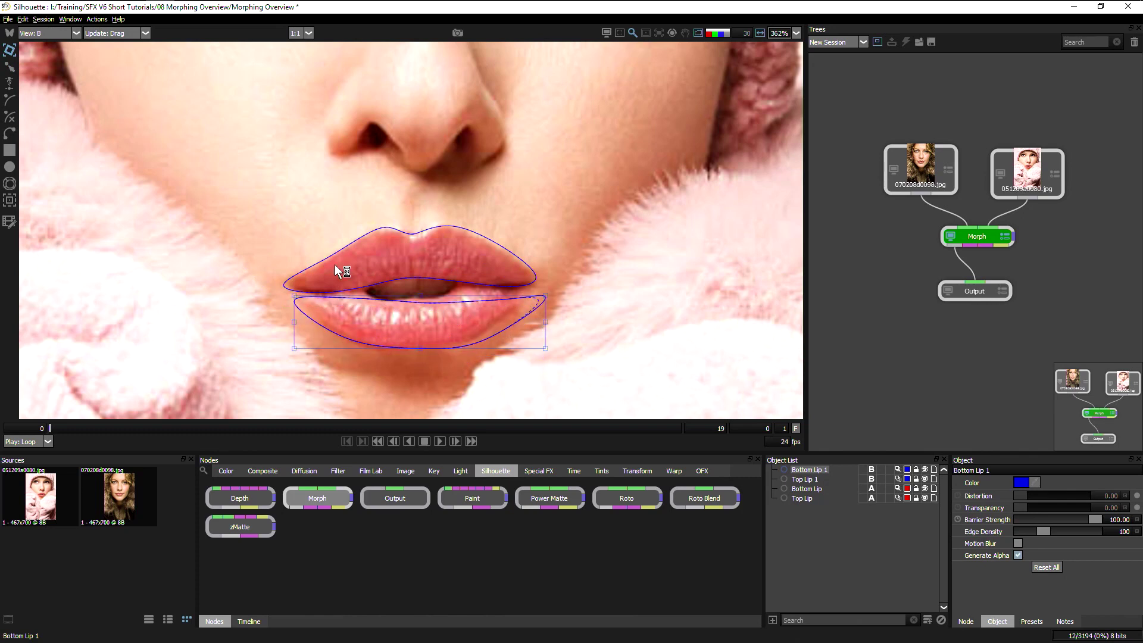
pyautogui.moveTo(295, 322); pyautogui.dragTo(297, 316)
pyautogui.moveTo(545, 316); pyautogui.dragTo(529, 311)
pyautogui.moveTo(415, 343); pyautogui.dragTo(413, 348)
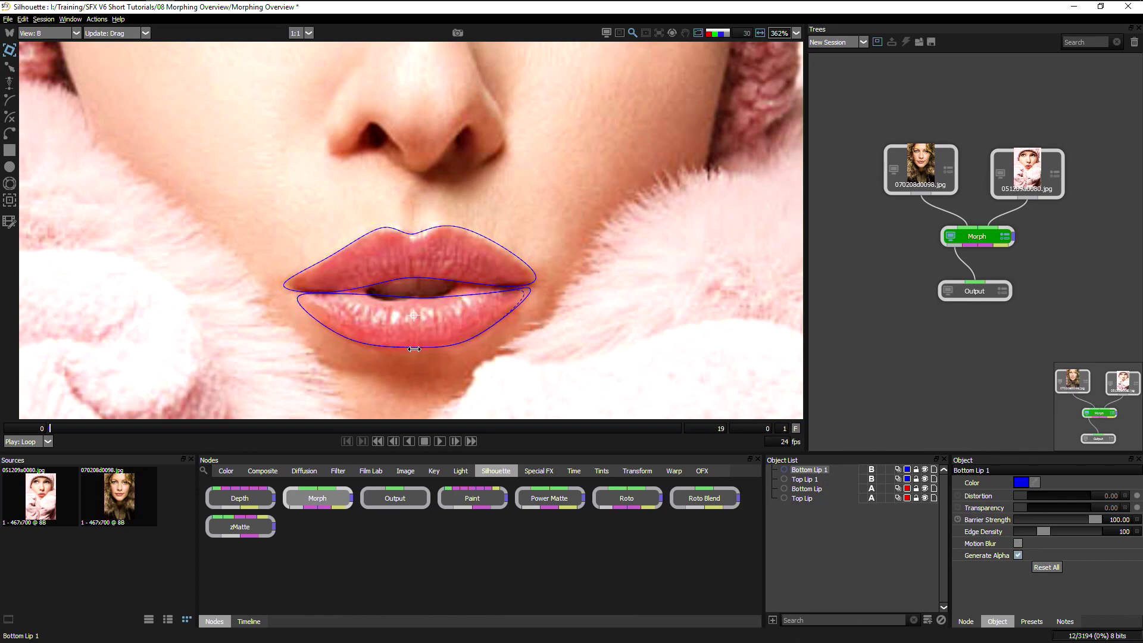
pyautogui.press('r')
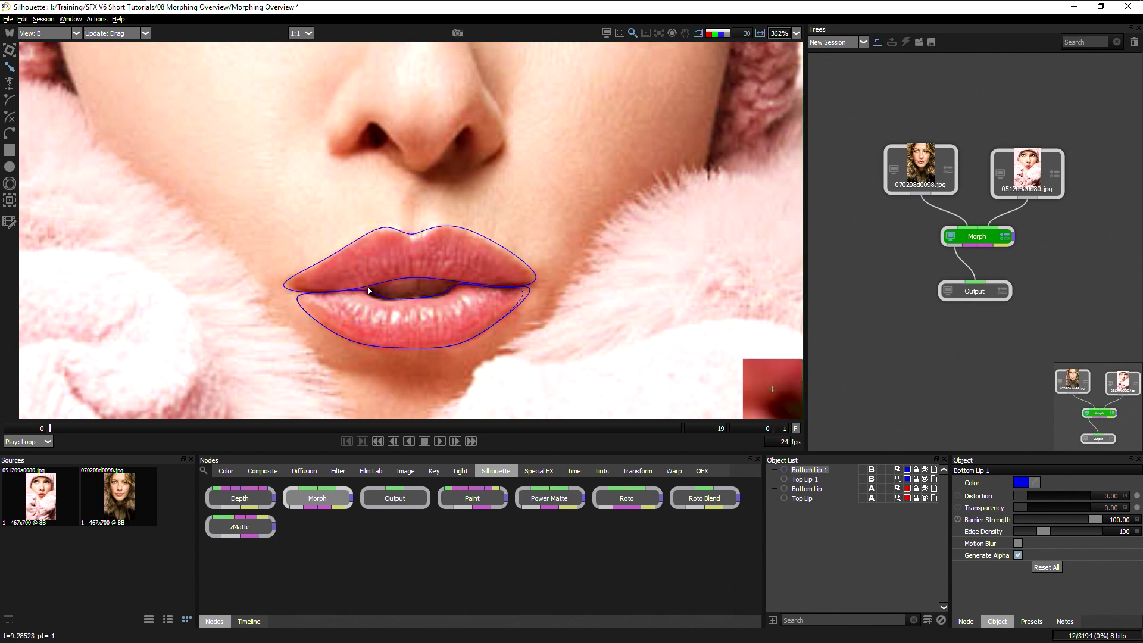
pyautogui.moveTo(283, 298); pyautogui.dragTo(278, 294)
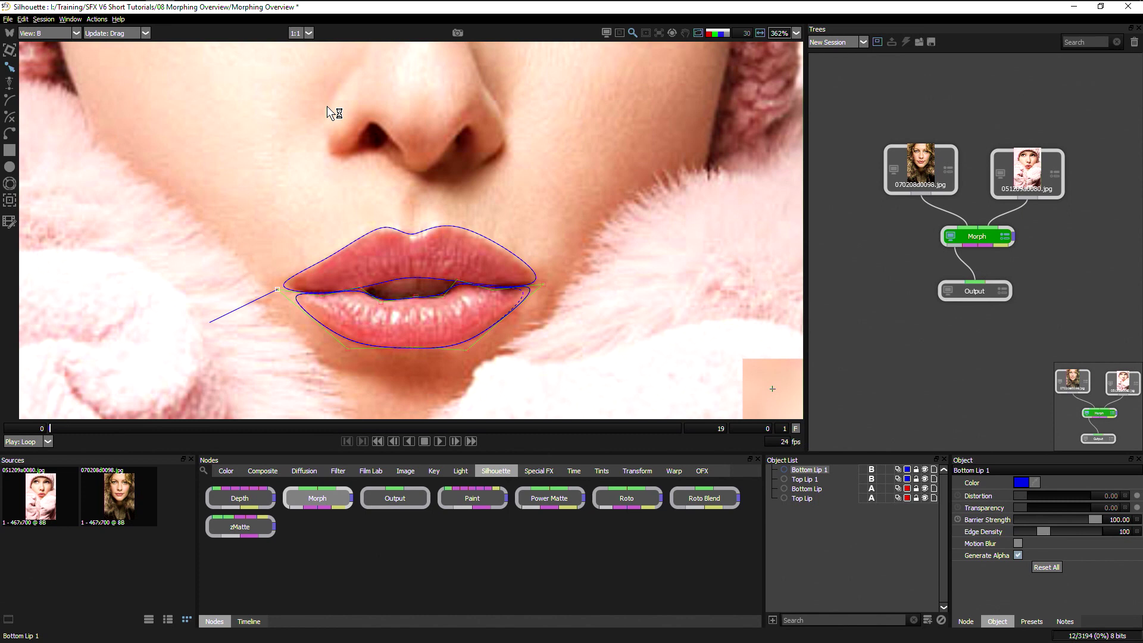
# - Switch the viewer to the A/B blend with both sets of lip shapes overlaid
pyautogui.click(62, 33)
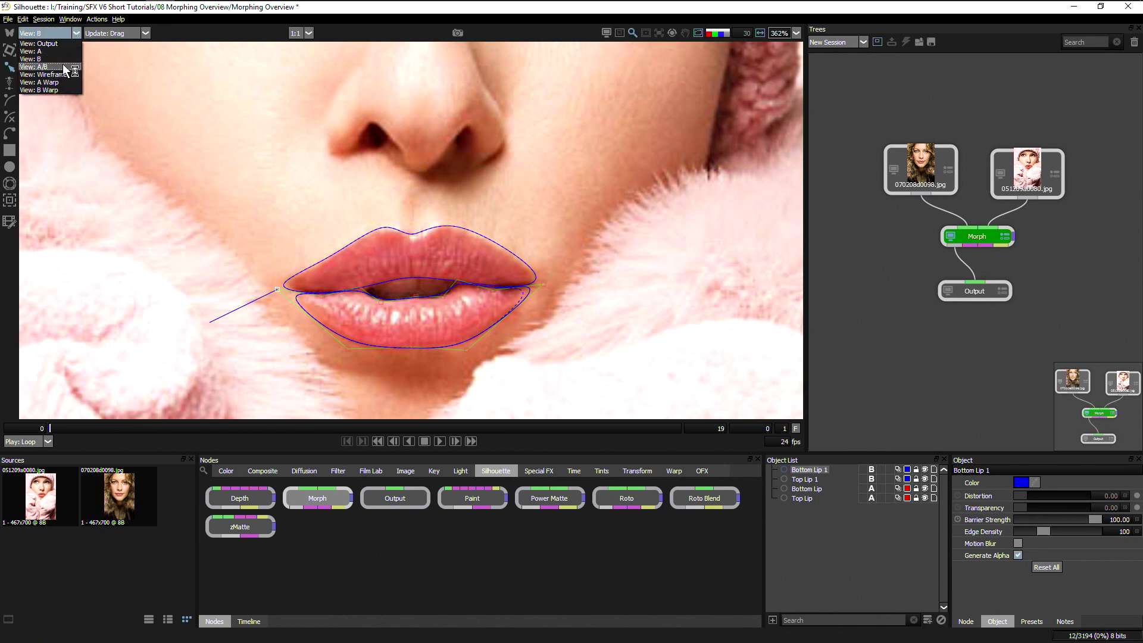
pyautogui.click(66, 66)
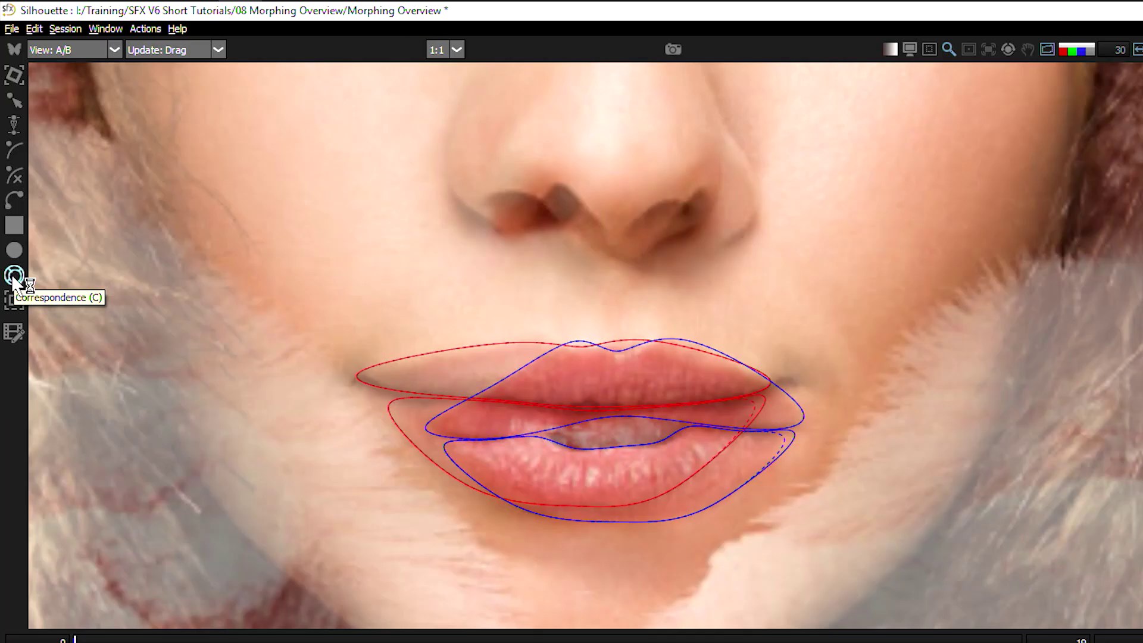
# - Link Top Lip to Top Lip 1 and Bottom Lip to Bottom Lip 1 with the Correspondence tool
pyautogui.click(13, 276)
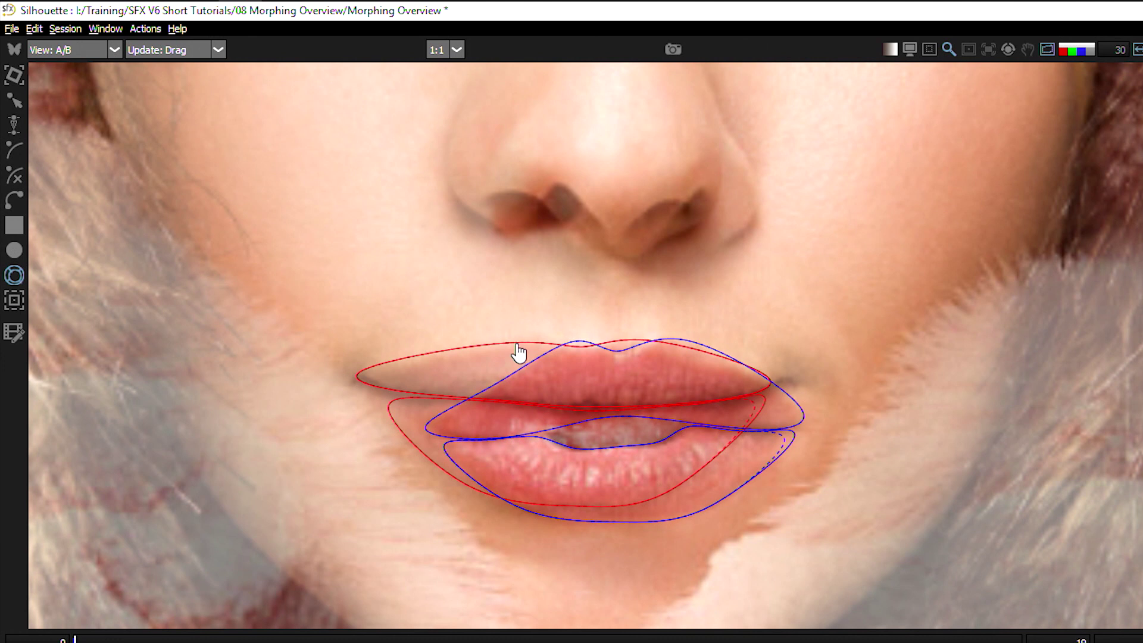
pyautogui.click(575, 346)
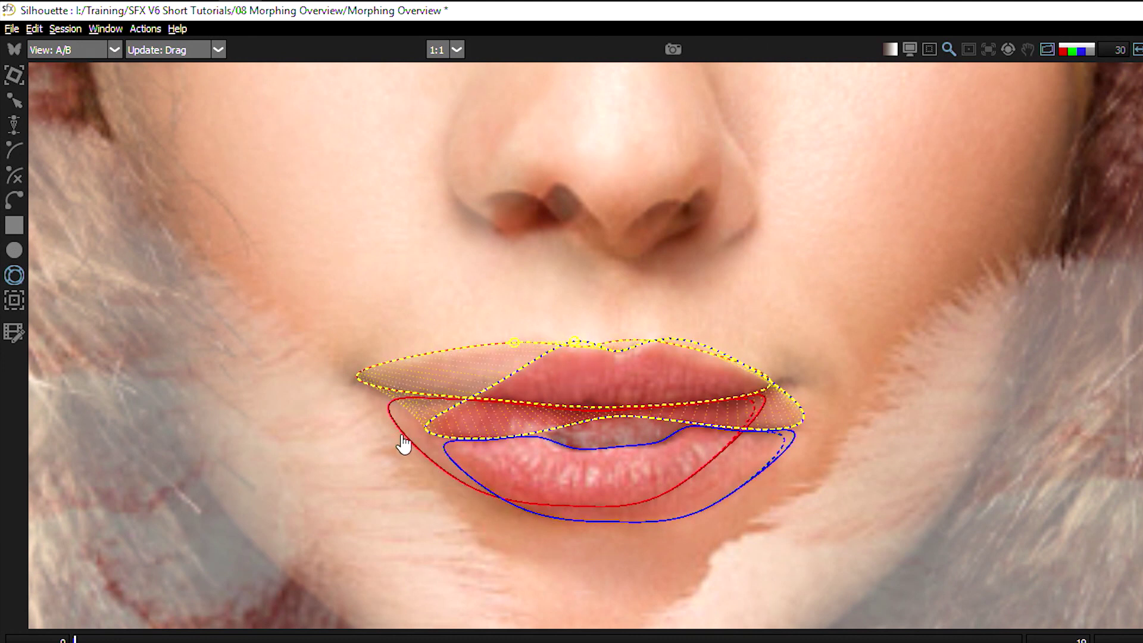
pyautogui.moveTo(448, 475); pyautogui.dragTo(520, 507)
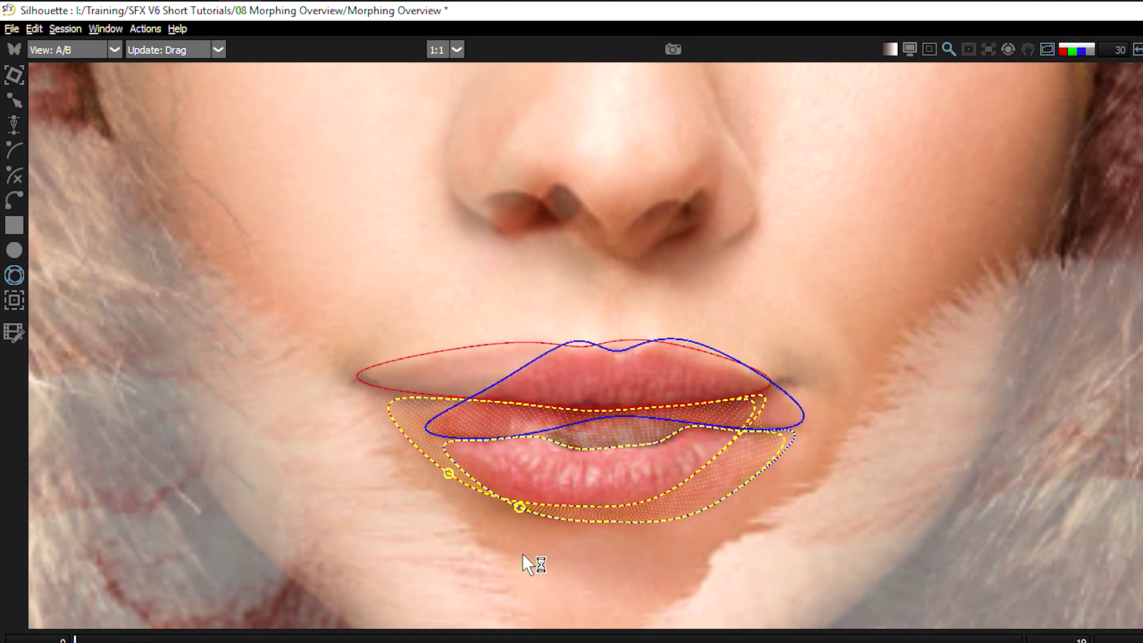
# - Show the Output view and set the Morph node's Distortion and Transparency to 100 at frame 15
pyautogui.click(103, 50)
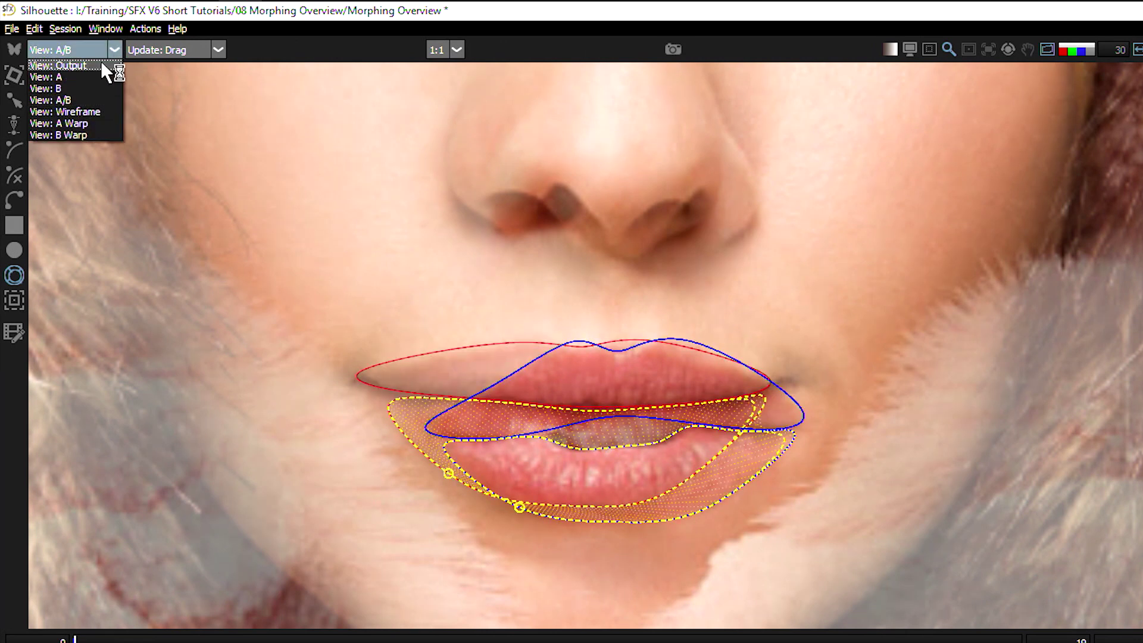
pyautogui.click(98, 65)
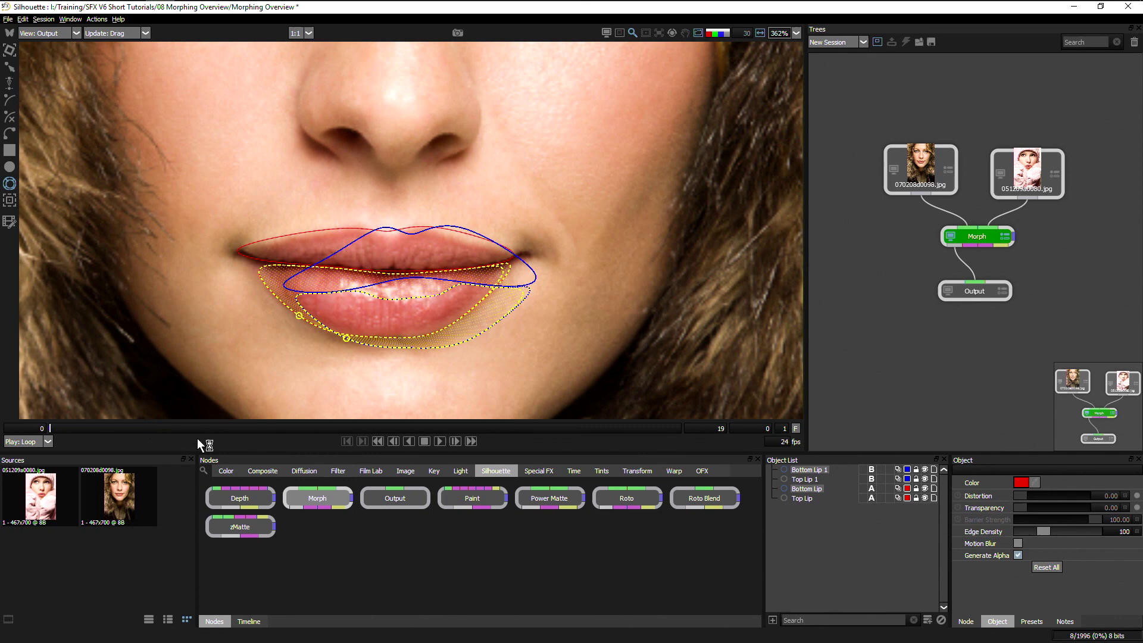
pyautogui.click(880, 565)
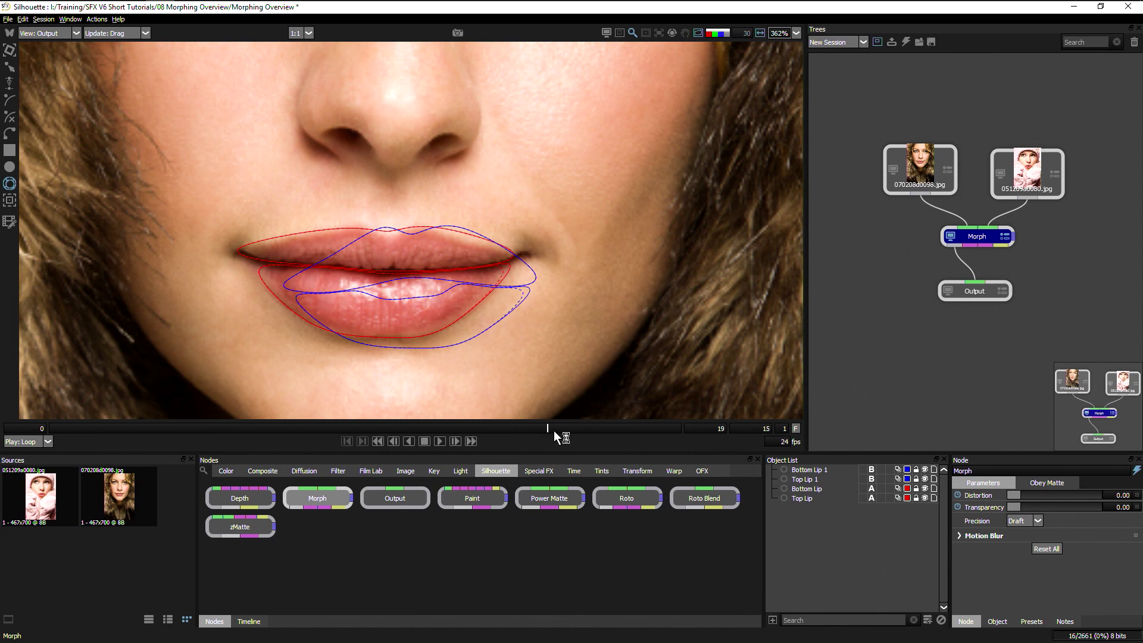
pyautogui.moveTo(1012, 495); pyautogui.dragTo(1122, 496)
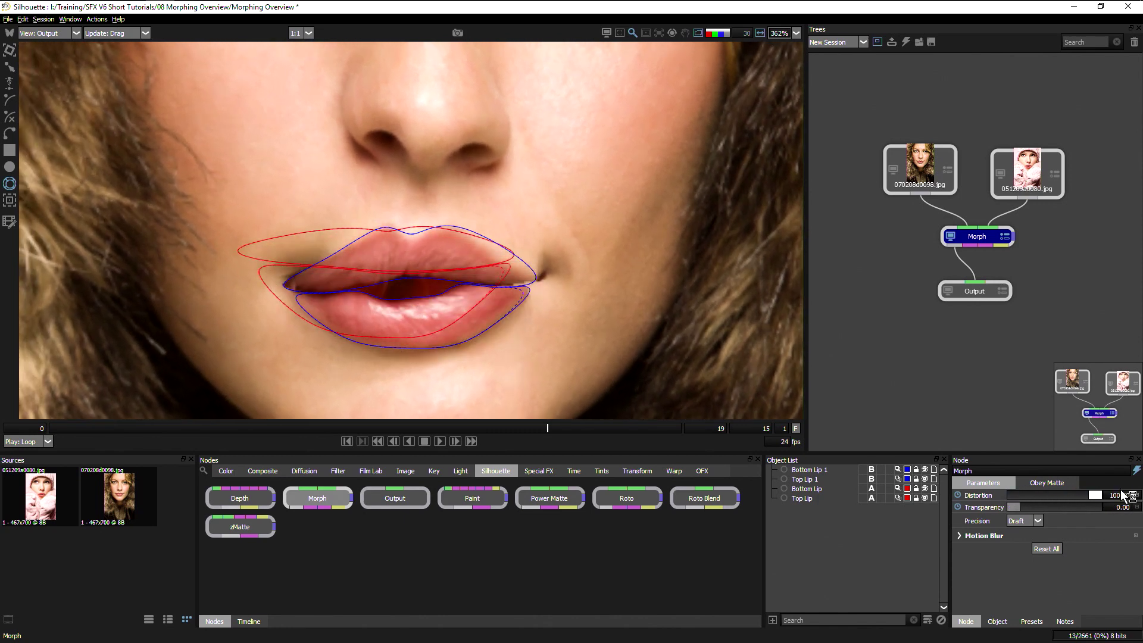
pyautogui.moveTo(1018, 505); pyautogui.dragTo(1117, 507)
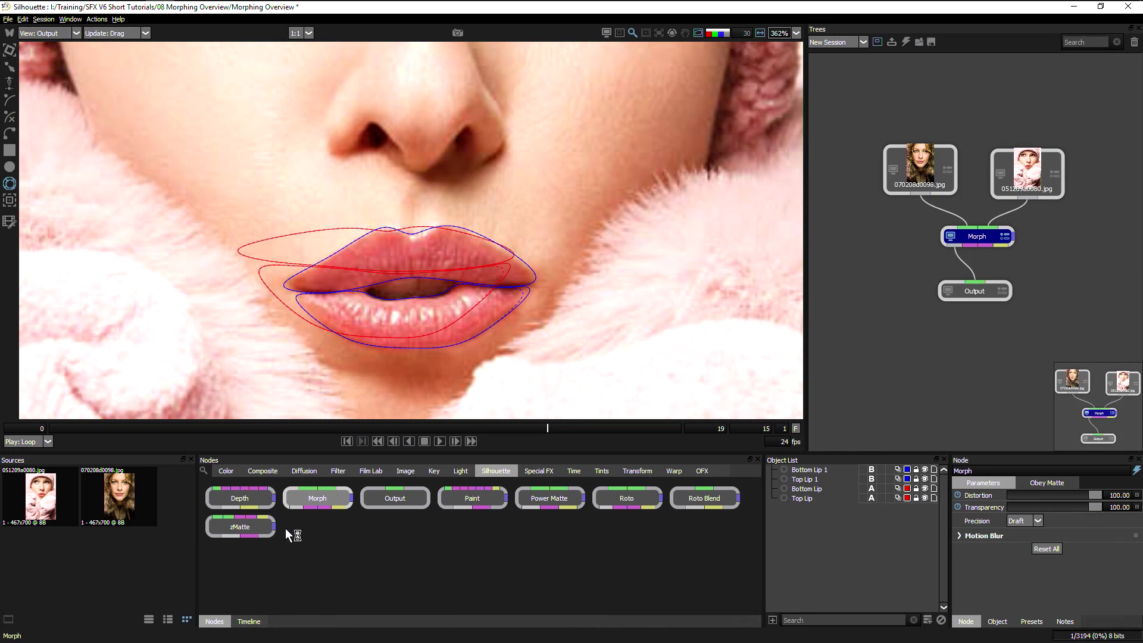
# - Play the morph and scrub to frame 9 to examine how the lips blend midway
pyautogui.click(441, 441)
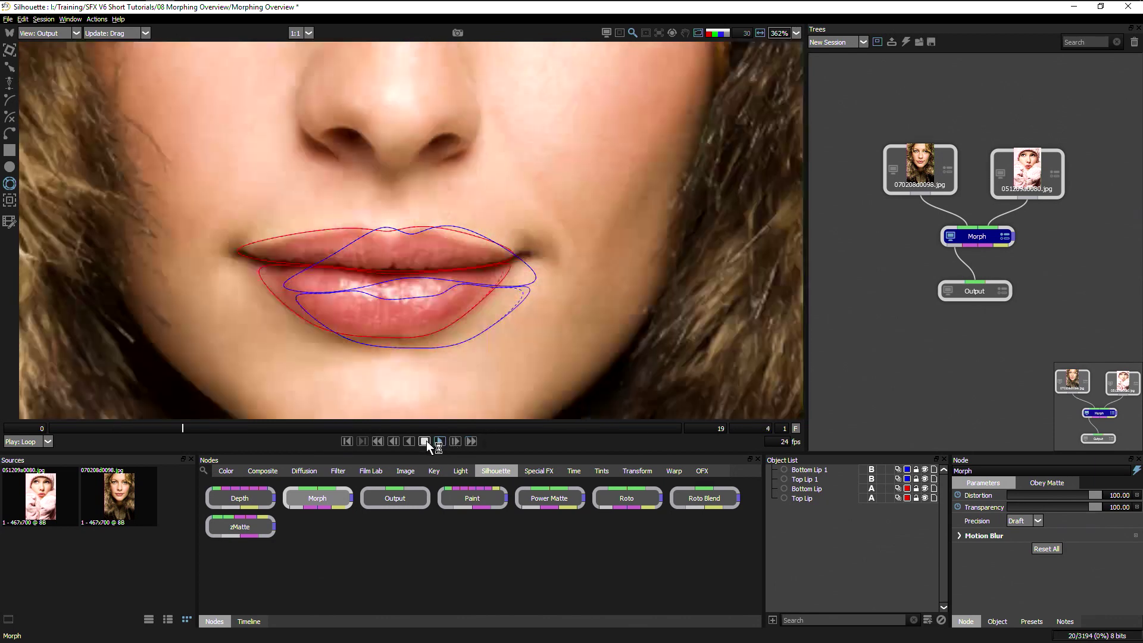
pyautogui.click(426, 440)
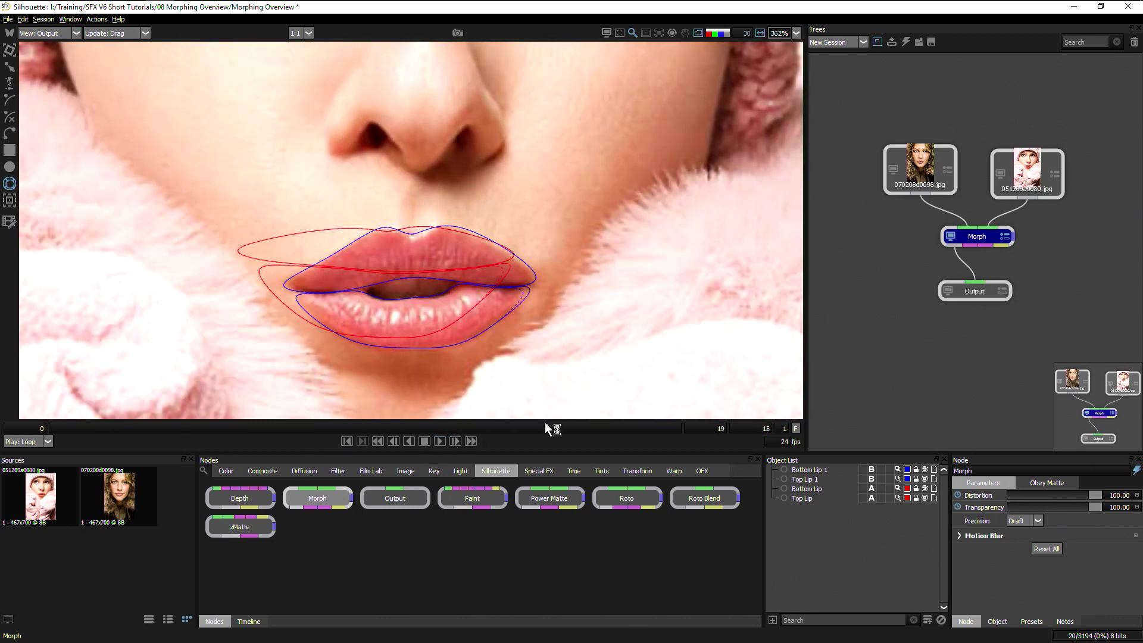
pyautogui.click(546, 427)
pyautogui.moveTo(546, 427); pyautogui.dragTo(348, 436)
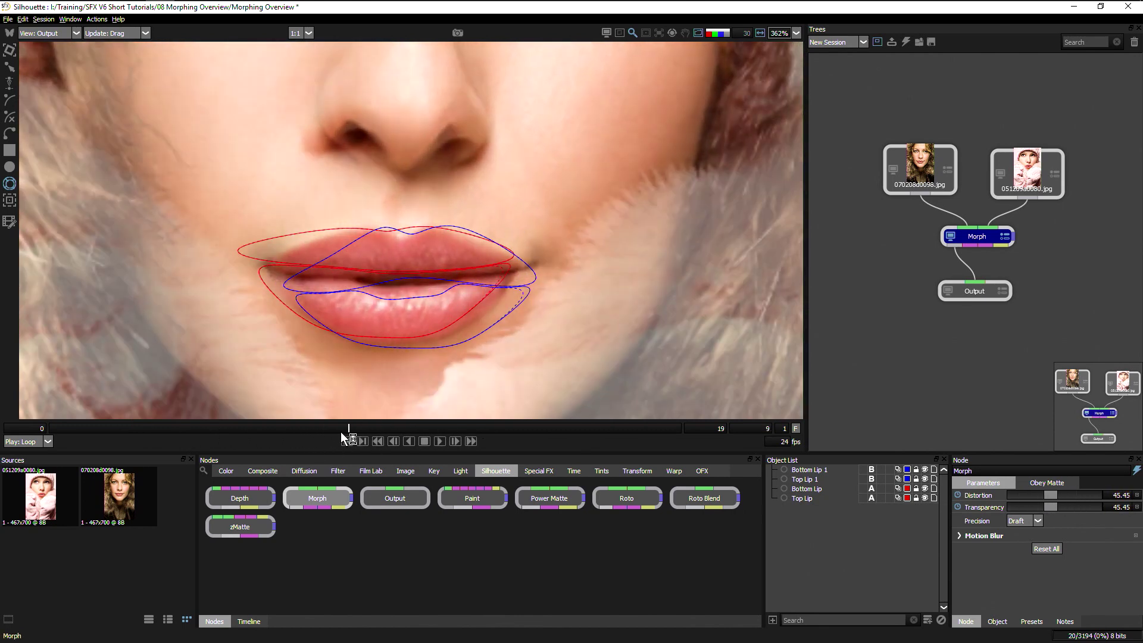
pyautogui.moveTo(341, 430)
pyautogui.mouseDown()
pyautogui.moveTo(288, 429)
pyautogui.moveTo(618, 418)
pyautogui.moveTo(276, 433)
pyautogui.moveTo(490, 423)
pyautogui.moveTo(348, 424)
pyautogui.mouseUp()
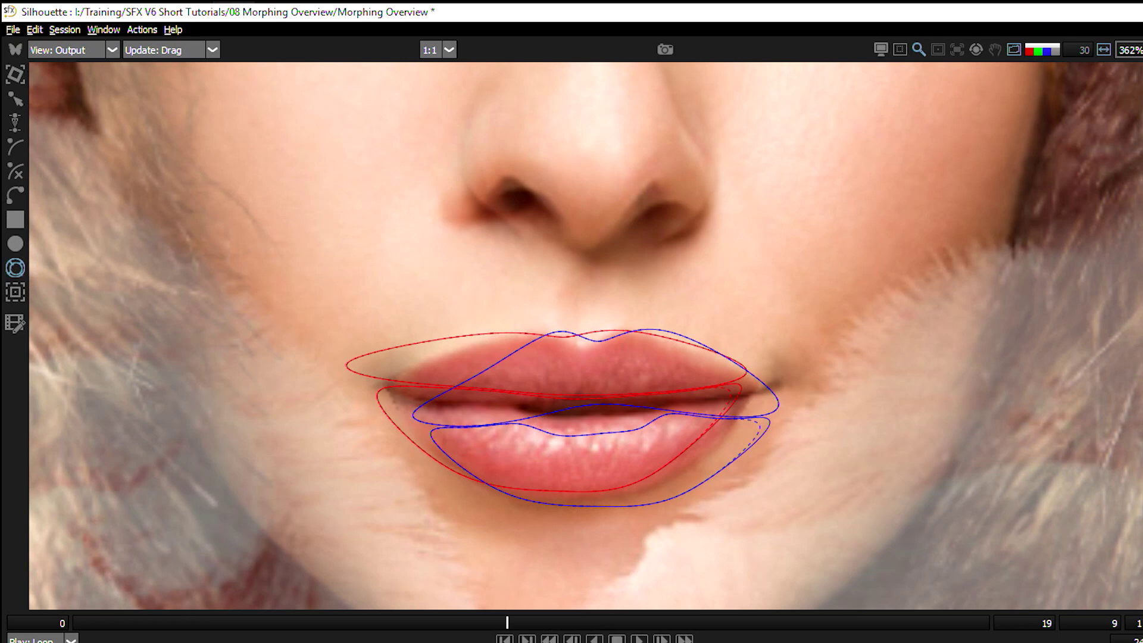
# - Add two correspondence points to Bottom Lip, one on its lower-left edge and one slid to its right corner, checking the blend by scrubbing
pyautogui.click(435, 460)
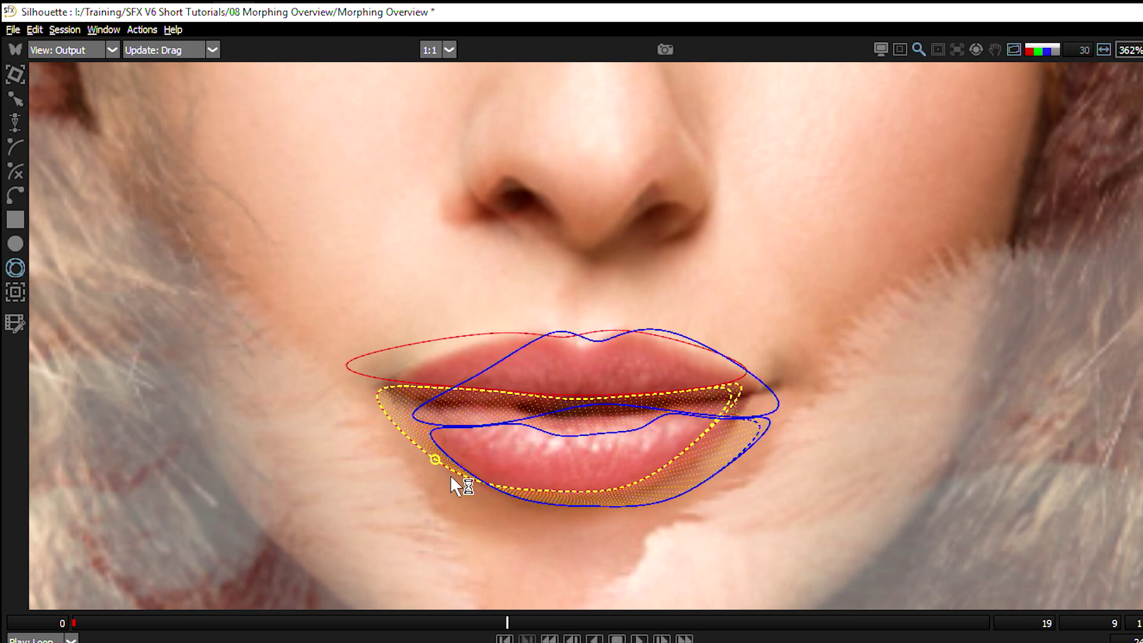
pyautogui.press('z')
pyautogui.moveTo(463, 619)
pyautogui.mouseDown()
pyautogui.moveTo(290, 611)
pyautogui.moveTo(446, 619)
pyautogui.mouseUp()
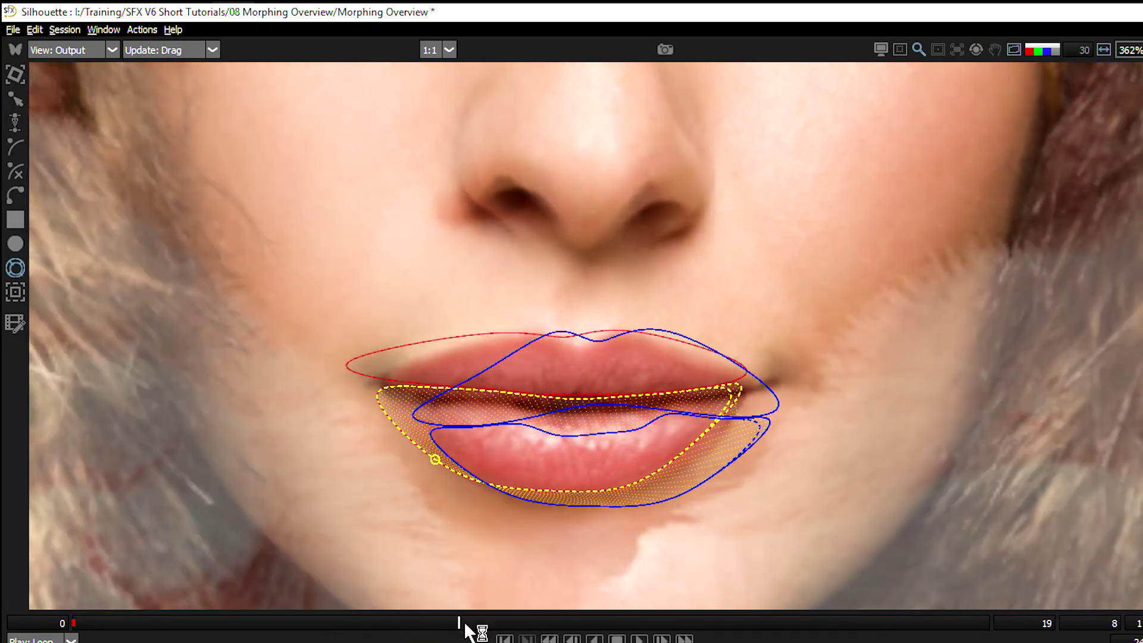
pyautogui.moveTo(471, 623); pyautogui.dragTo(506, 622)
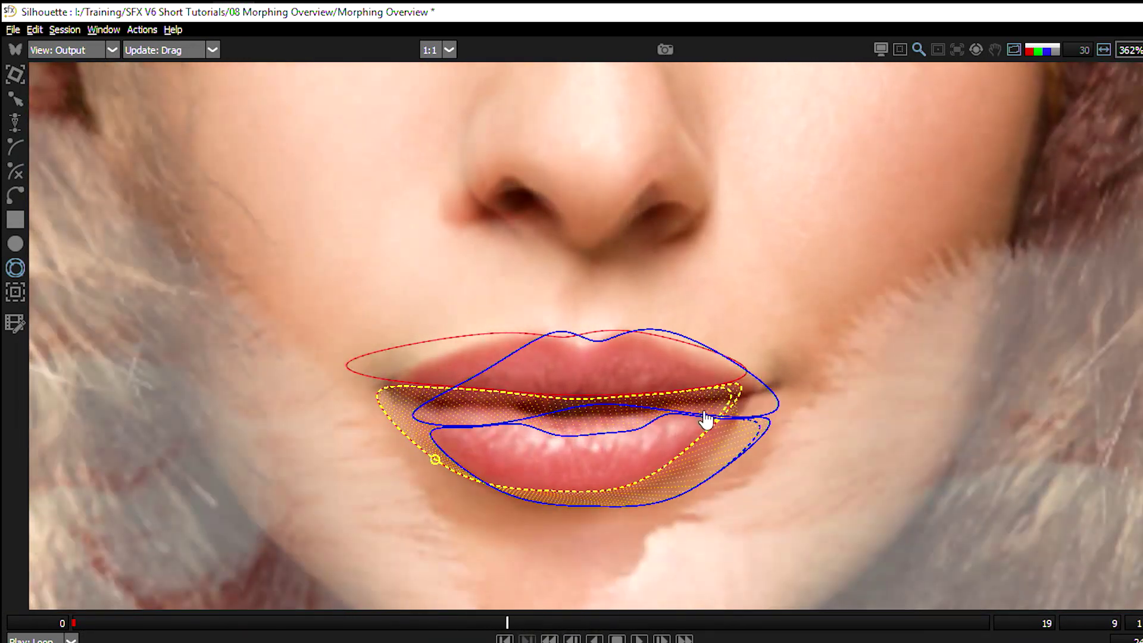
pyautogui.click(666, 466)
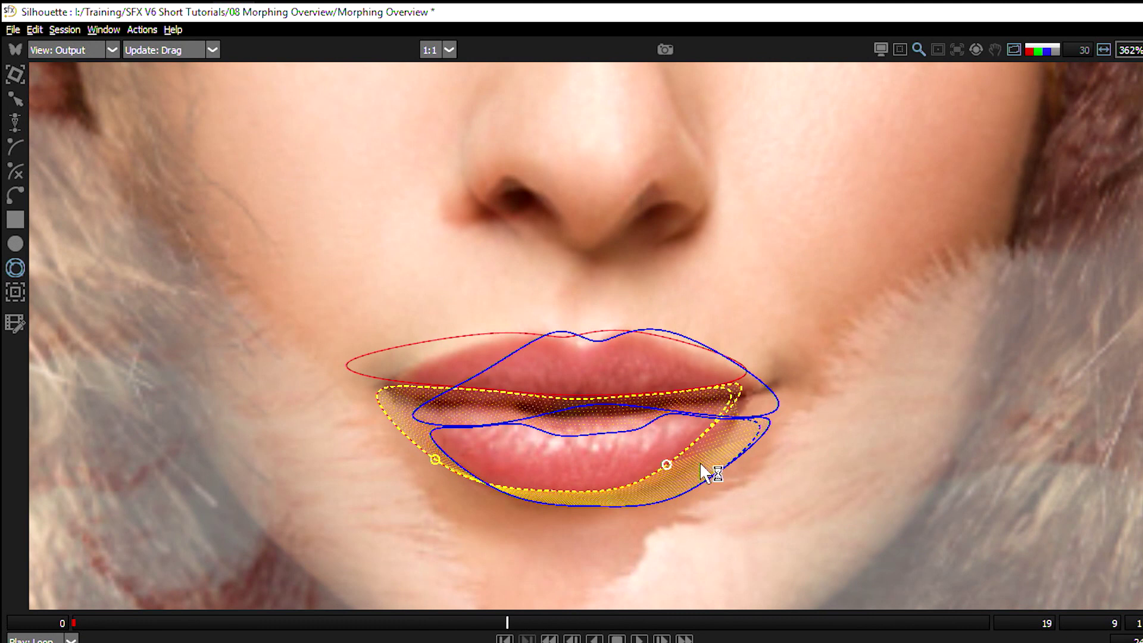
pyautogui.moveTo(667, 469); pyautogui.dragTo(740, 391)
pyautogui.moveTo(410, 623); pyautogui.dragTo(65, 619)
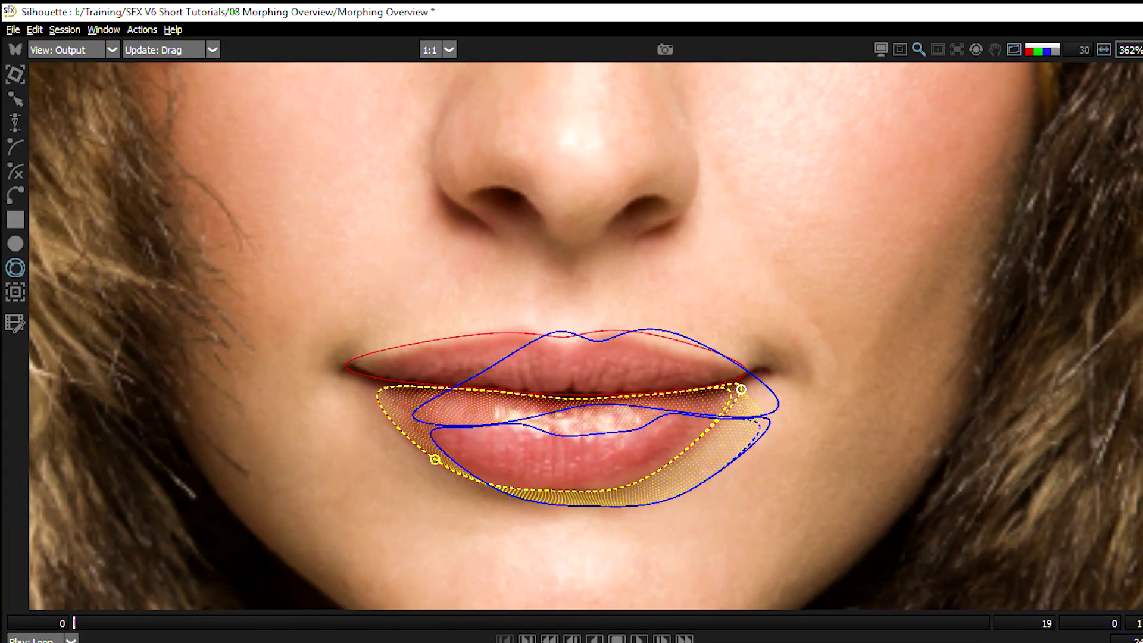
# - Add correspondence points along Top Lip's upper edge, sliding one to the central dip and placing another near the right side
pyautogui.click(498, 333)
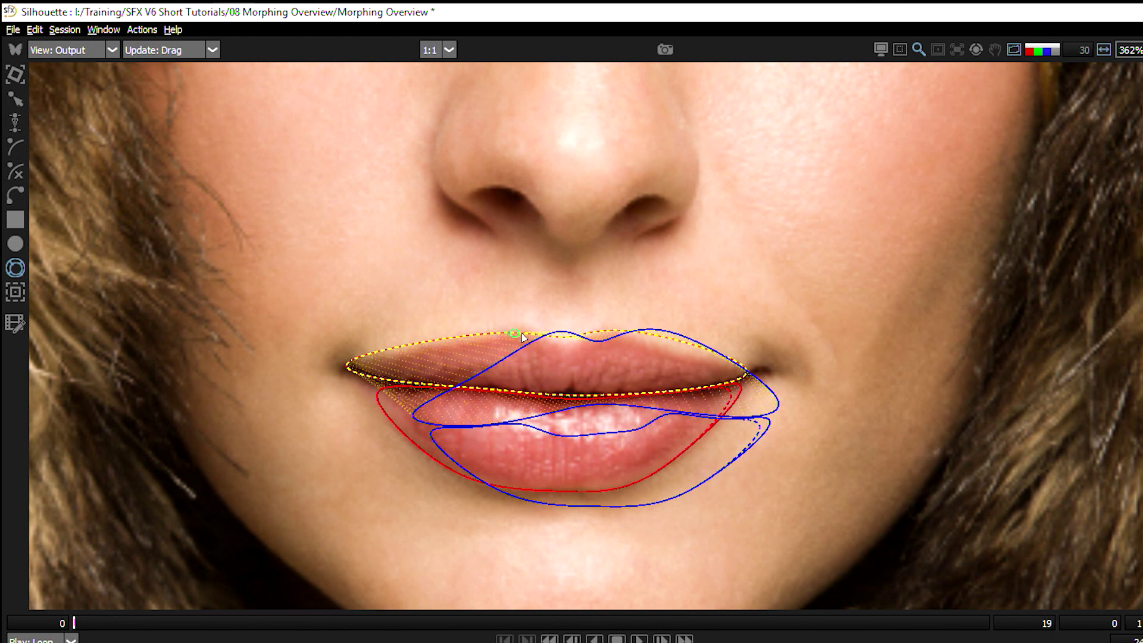
pyautogui.moveTo(533, 333)
pyautogui.mouseDown()
pyautogui.moveTo(583, 334)
pyautogui.moveTo(544, 340)
pyautogui.mouseUp()
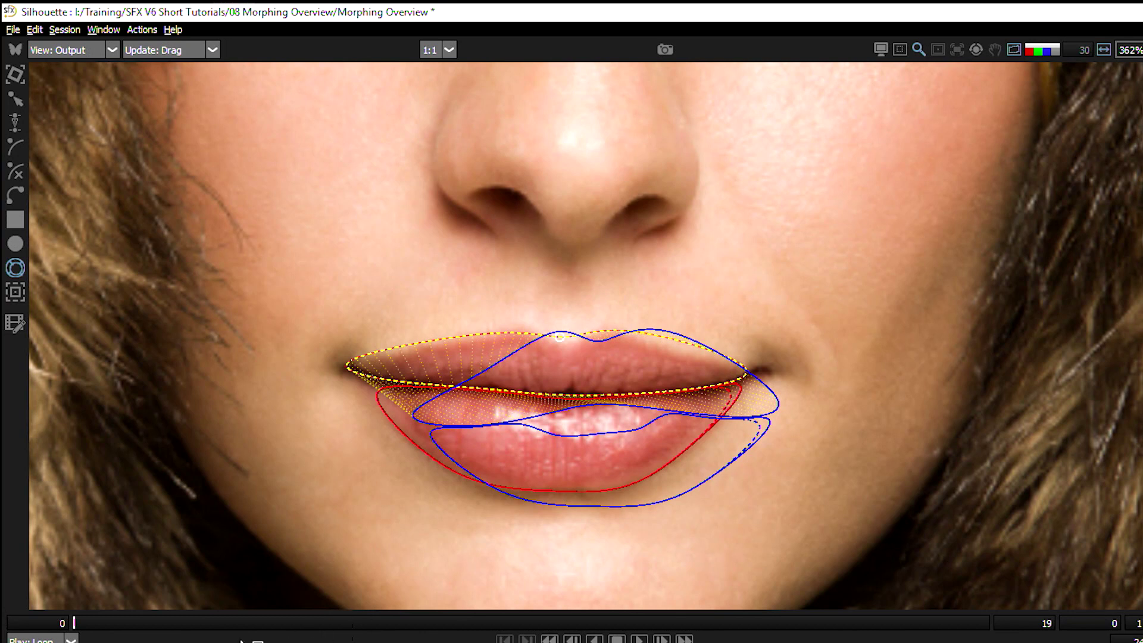
pyautogui.click(266, 623)
pyautogui.moveTo(283, 624); pyautogui.dragTo(83, 623)
pyautogui.click(686, 345)
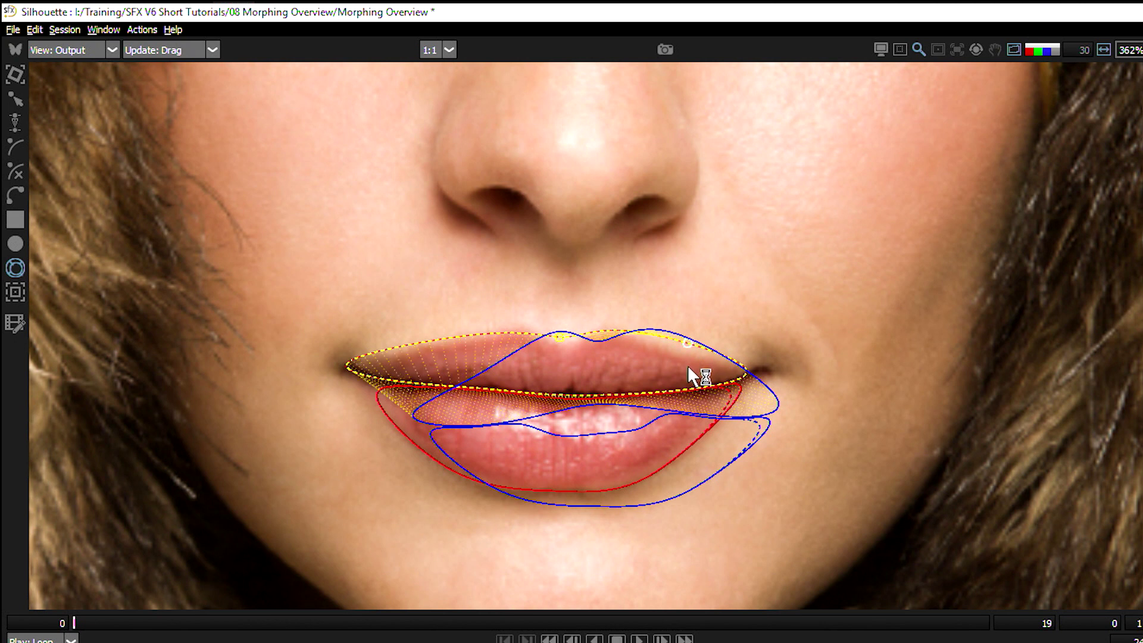
# - Add a correspondence point at the middle of Top Lip's lower edge, slide it slightly right, and scrub the morph to check it
pyautogui.click(564, 398)
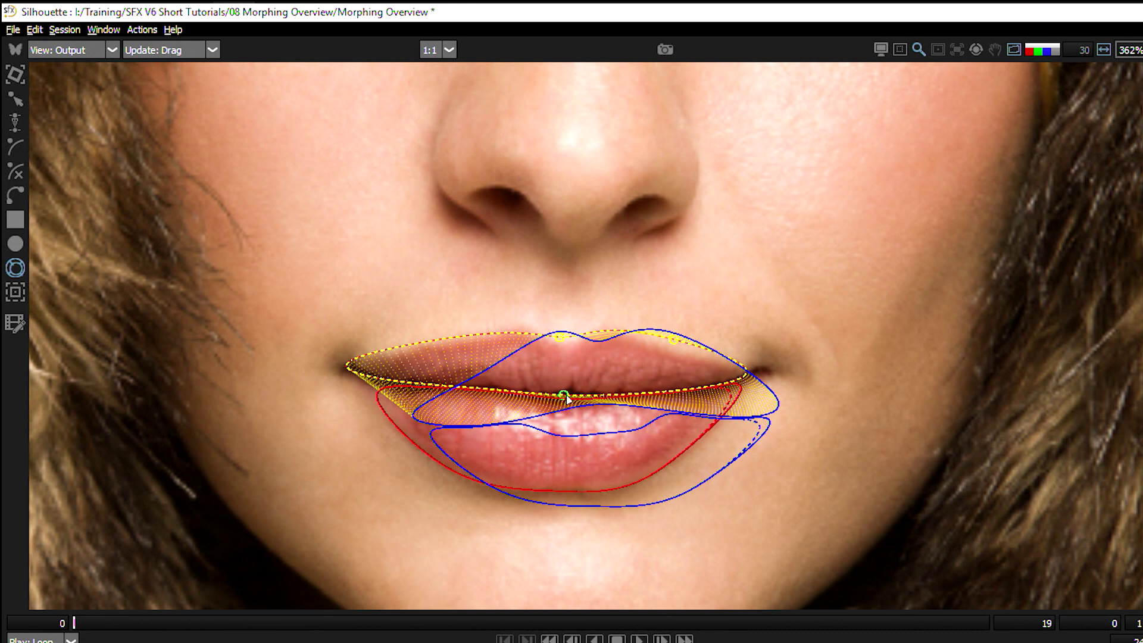
pyautogui.moveTo(567, 399)
pyautogui.mouseDown()
pyautogui.moveTo(629, 397)
pyautogui.moveTo(566, 397)
pyautogui.moveTo(583, 397)
pyautogui.mouseUp()
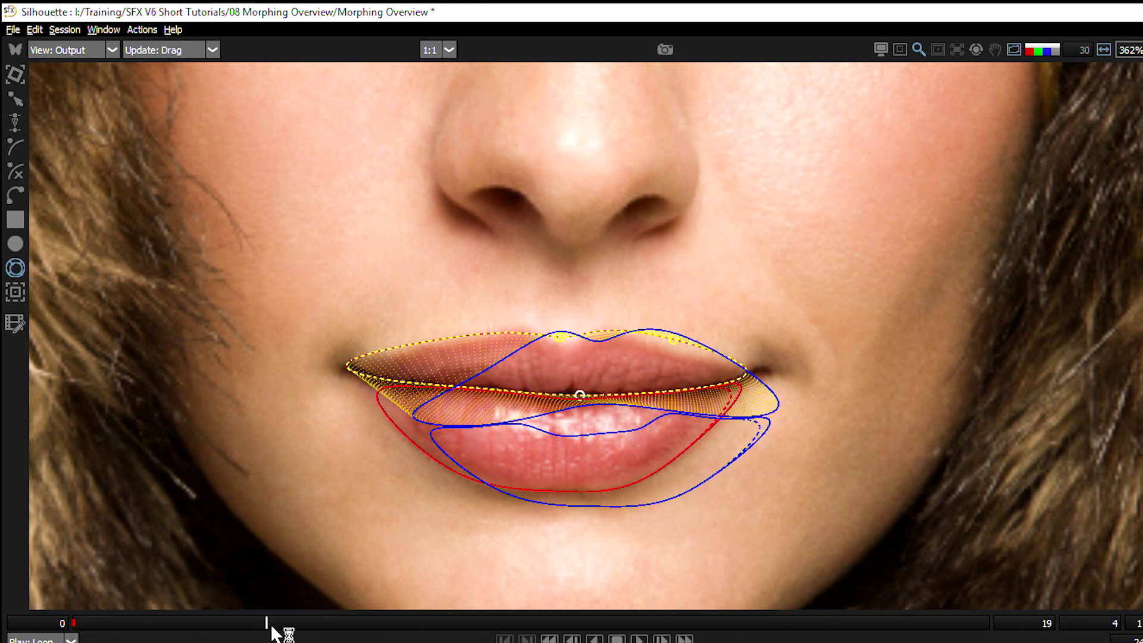
pyautogui.moveTo(272, 625); pyautogui.dragTo(458, 609)
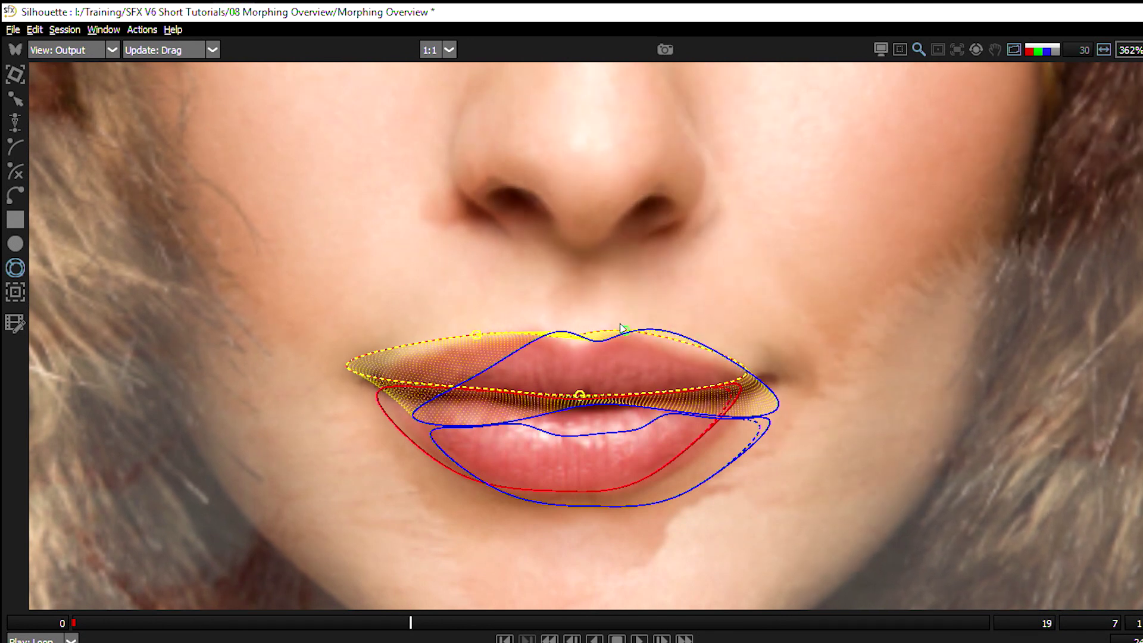
pyautogui.click(122, 625)
pyautogui.moveTo(122, 624); pyautogui.dragTo(149, 603)
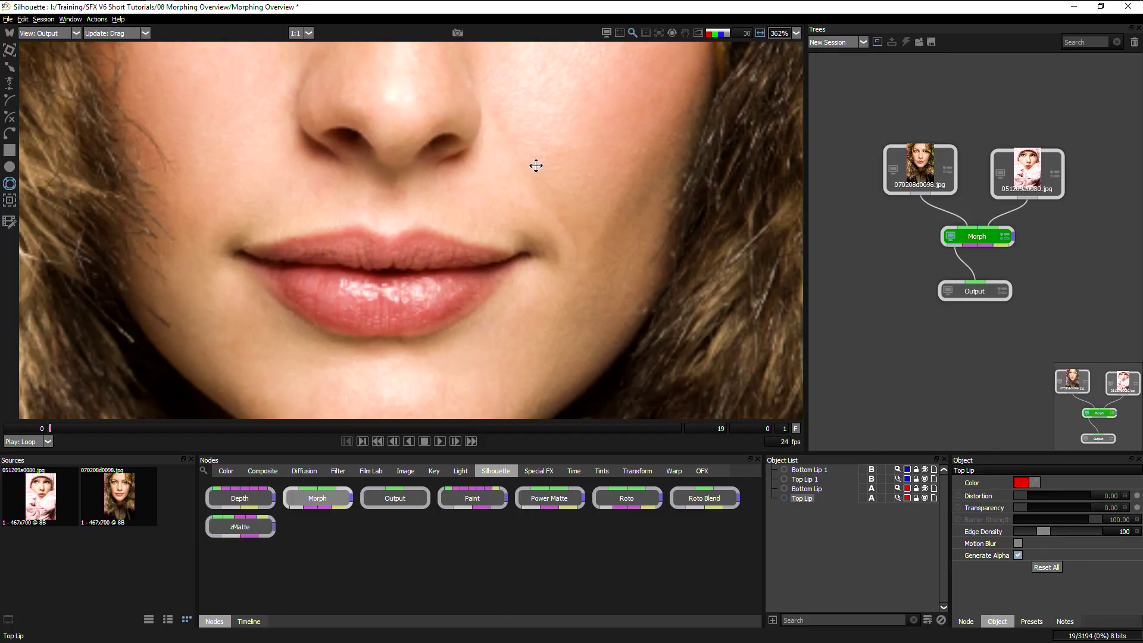
# - Group all four lip shapes into a new layer named Lips
pyautogui.moveTo(778, 242); pyautogui.dragTo(728, 490)
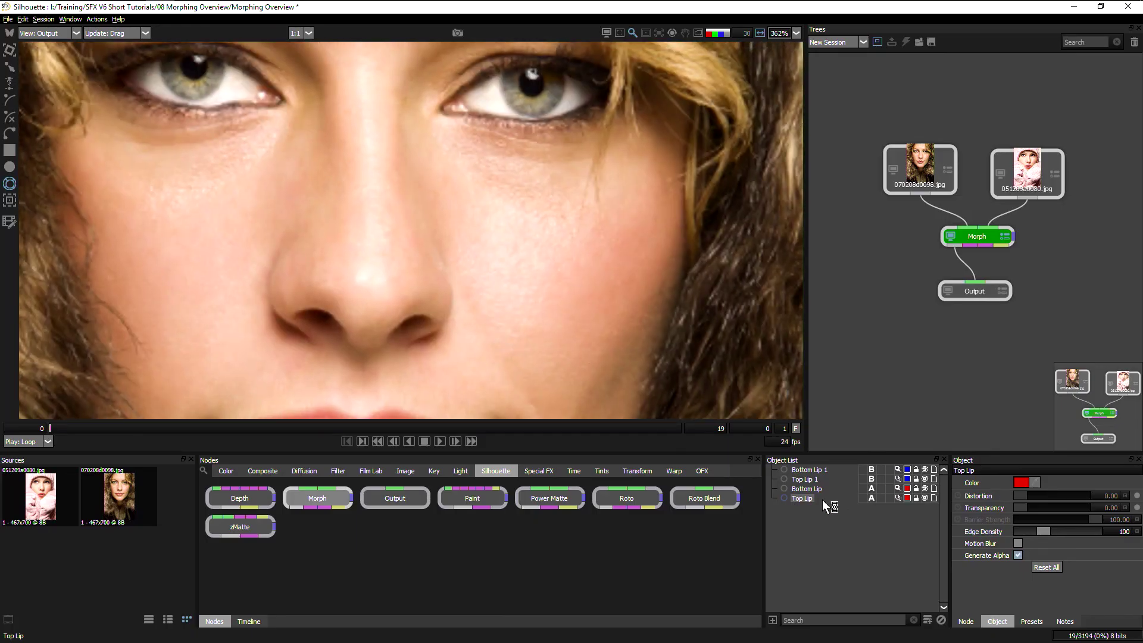
pyautogui.keyDown('shift'); pyautogui.click(804, 498); pyautogui.keyUp('shift')
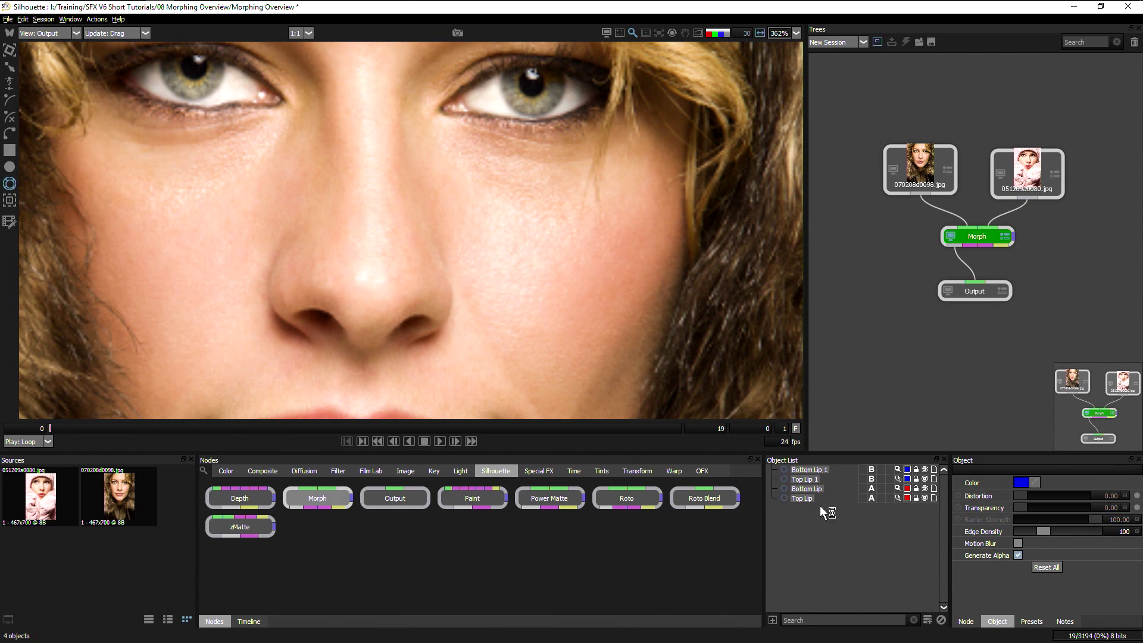
pyautogui.moveTo(804, 499); pyautogui.dragTo(927, 619)
pyautogui.doubleClick(801, 473)
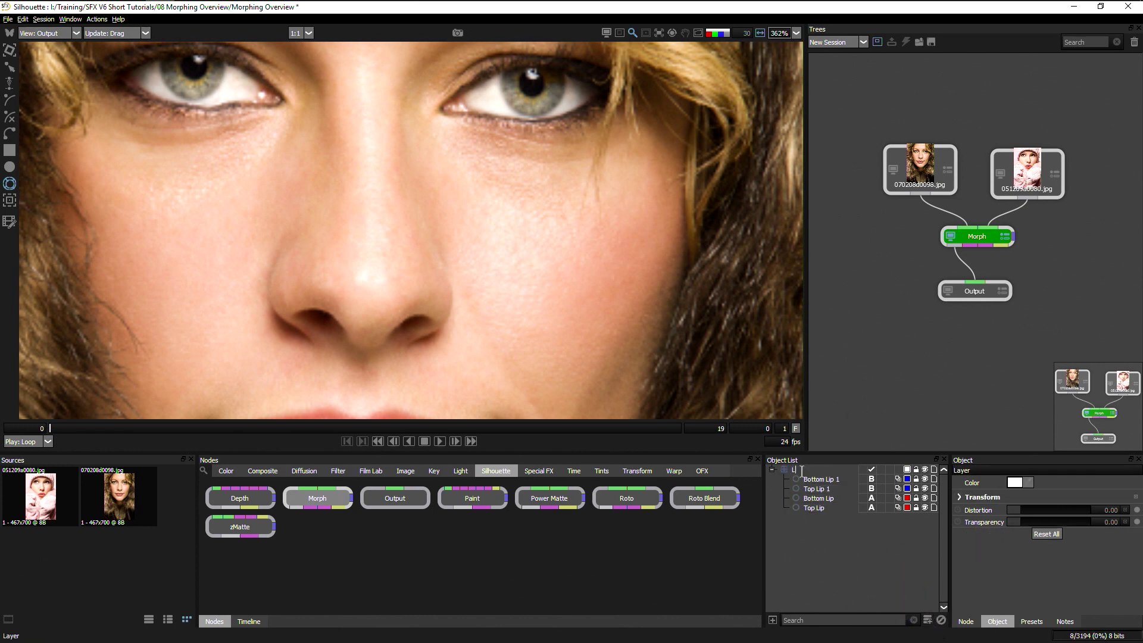
pyautogui.write('Lips')
pyautogui.press('Return')
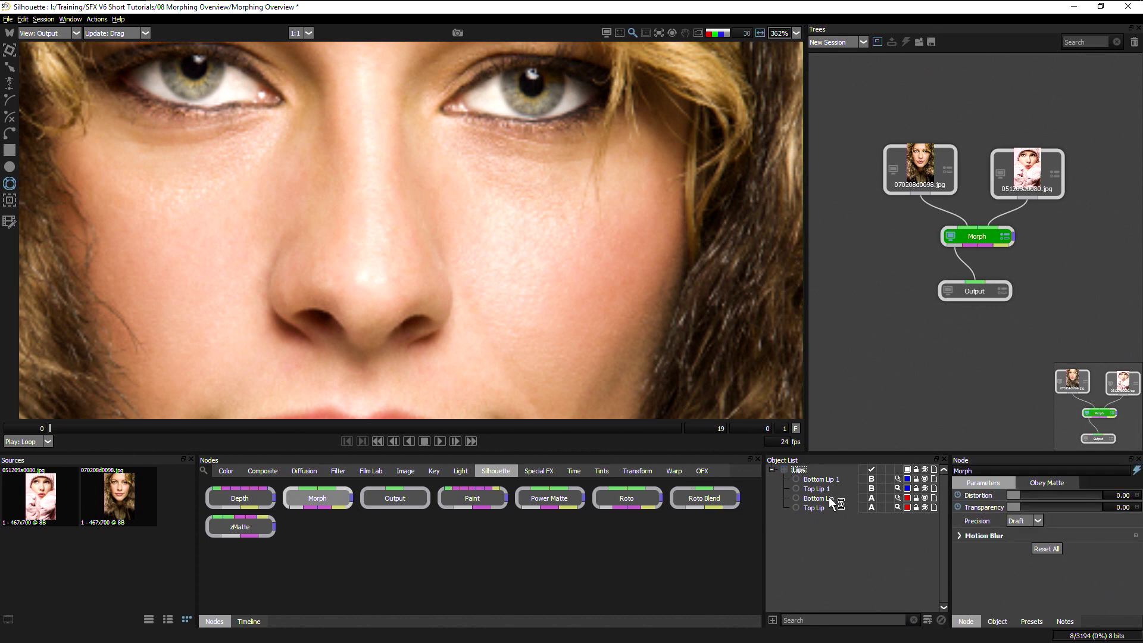
# - Collapse the Lips layer and create a new layer named Nose
pyautogui.click(771, 470)
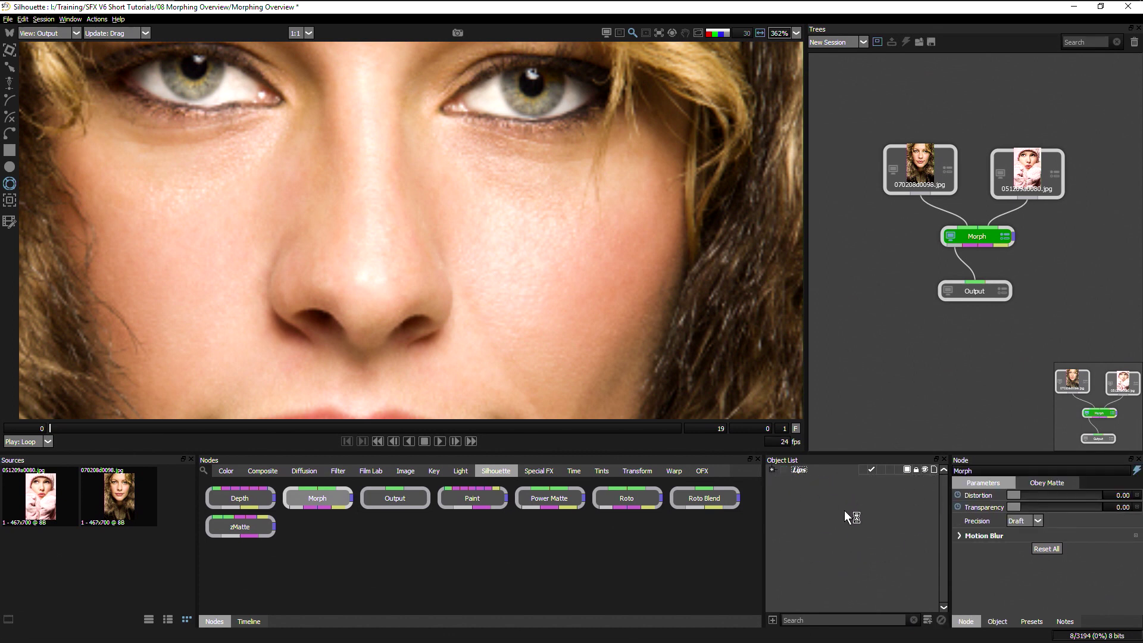
pyautogui.hotkey('ctrl', 'l')
pyautogui.doubleClick(809, 469)
# - Draw an open X-Spline for source A down one side of the nose, beneath the nostrils and up the other side to the bridge
pyautogui.click(320, 148)
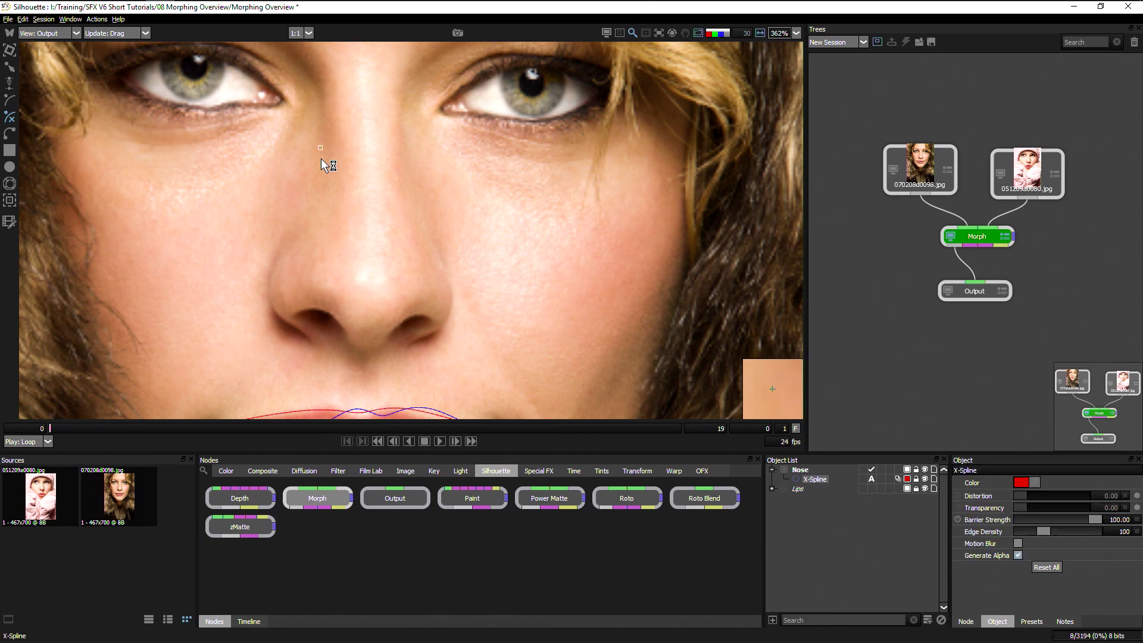
pyautogui.click(311, 208)
pyautogui.click(279, 248)
pyautogui.click(267, 310)
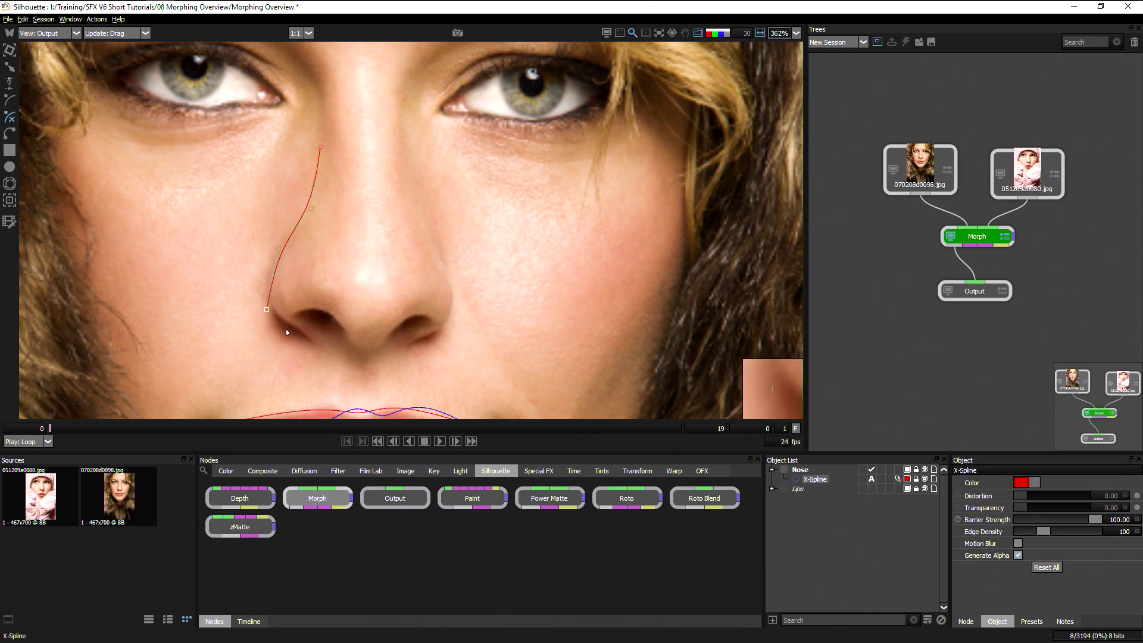
pyautogui.click(321, 351)
pyautogui.click(408, 352)
pyautogui.click(454, 325)
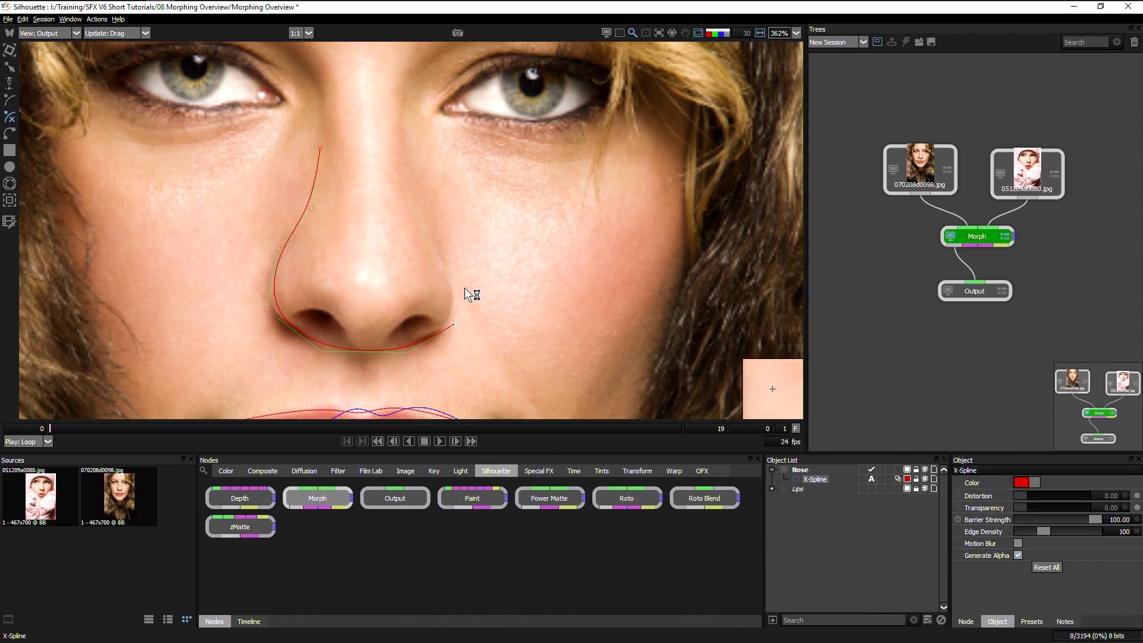
pyautogui.click(459, 279)
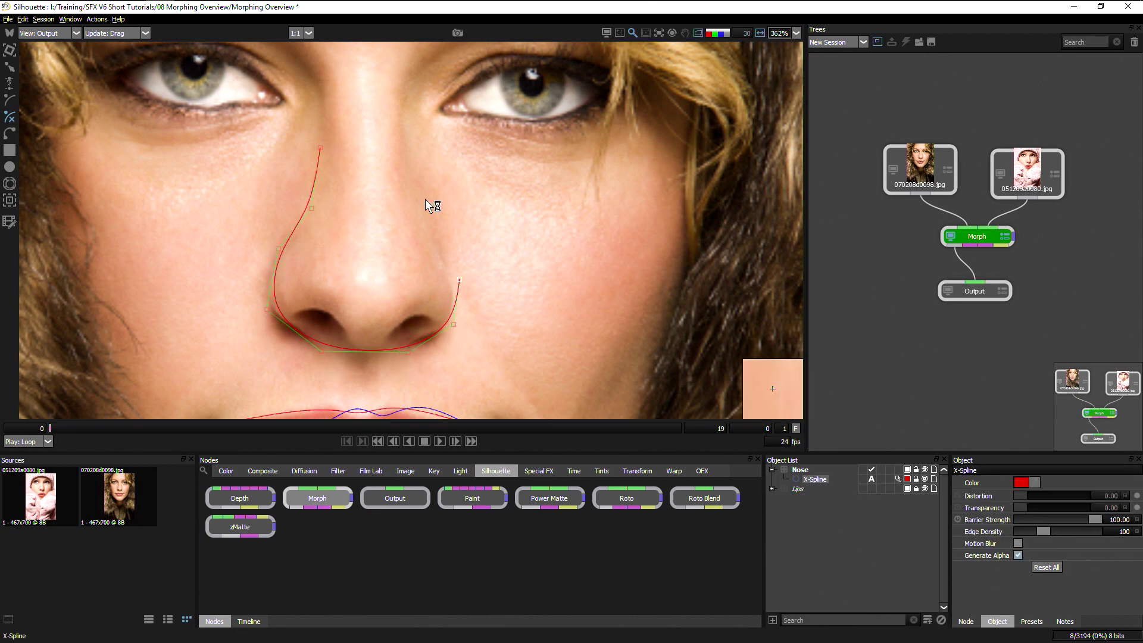
pyautogui.click(409, 152)
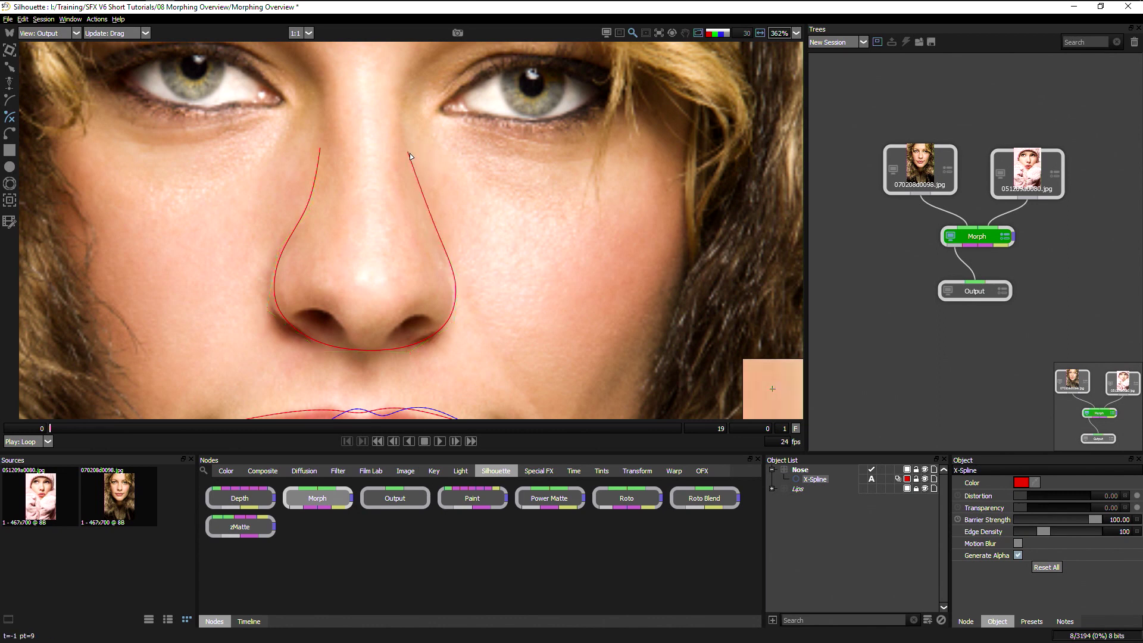
pyautogui.click(320, 148)
pyautogui.hotkey('ctrl', 'z')
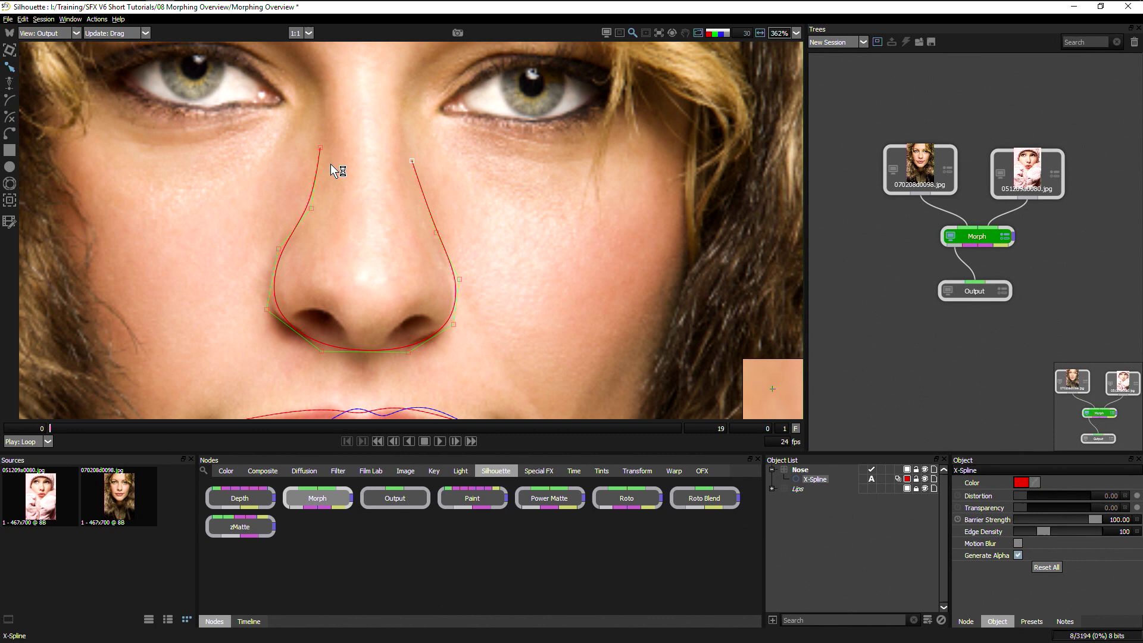
# - Reshape the source A nose spline so its points follow the bridge, both nostril flares and the base of the nose
pyautogui.moveTo(320, 148); pyautogui.dragTo(320, 158)
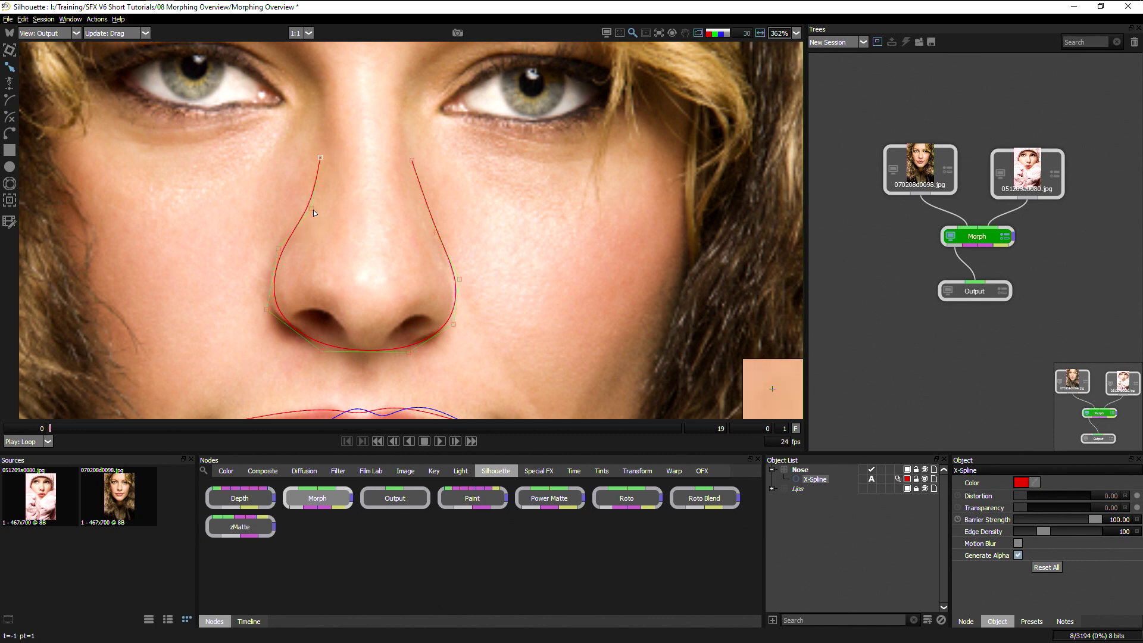
pyautogui.moveTo(313, 209); pyautogui.dragTo(316, 213)
pyautogui.moveTo(279, 249); pyautogui.dragTo(273, 254)
pyautogui.moveTo(267, 310); pyautogui.dragTo(258, 316)
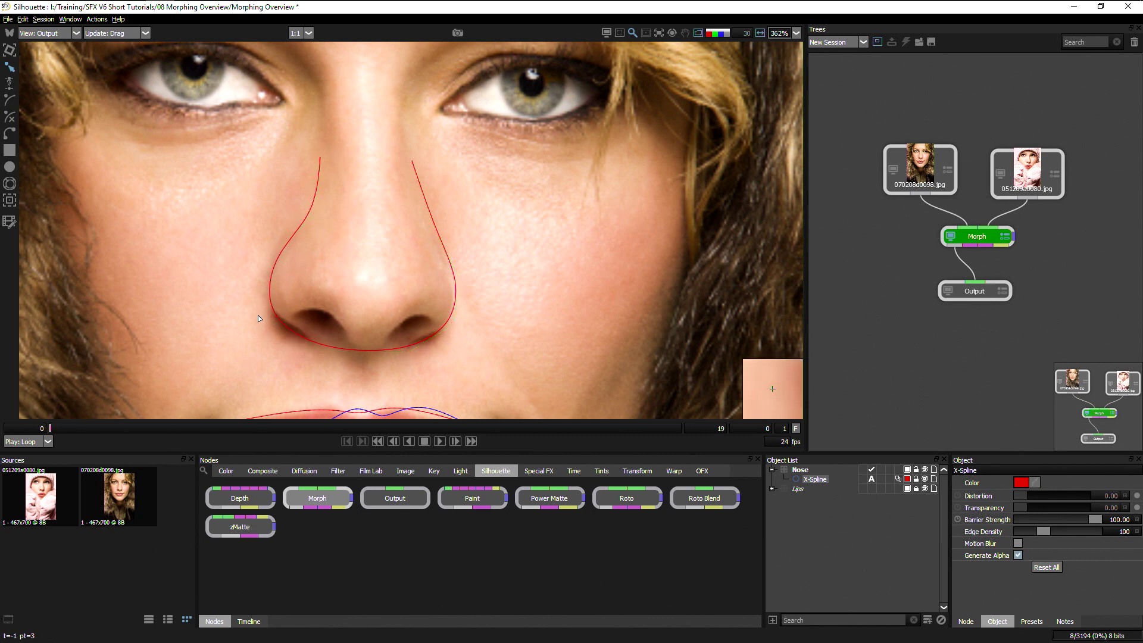
pyautogui.click(258, 316)
pyautogui.moveTo(330, 352); pyautogui.dragTo(324, 358)
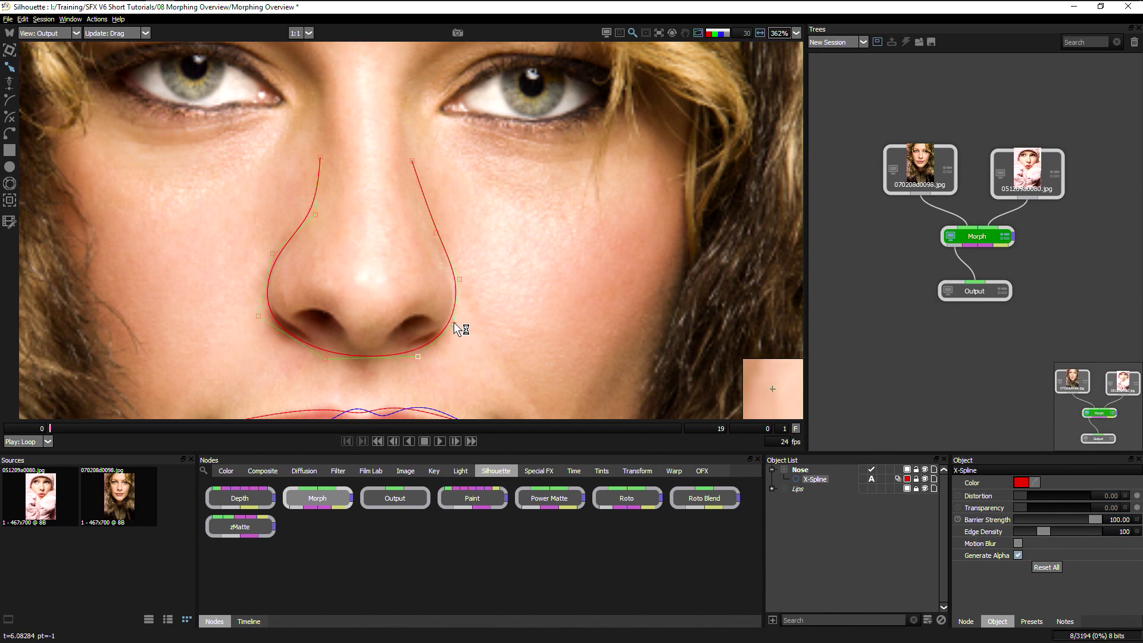
pyautogui.moveTo(454, 323); pyautogui.dragTo(458, 325)
pyautogui.moveTo(435, 233); pyautogui.dragTo(429, 233)
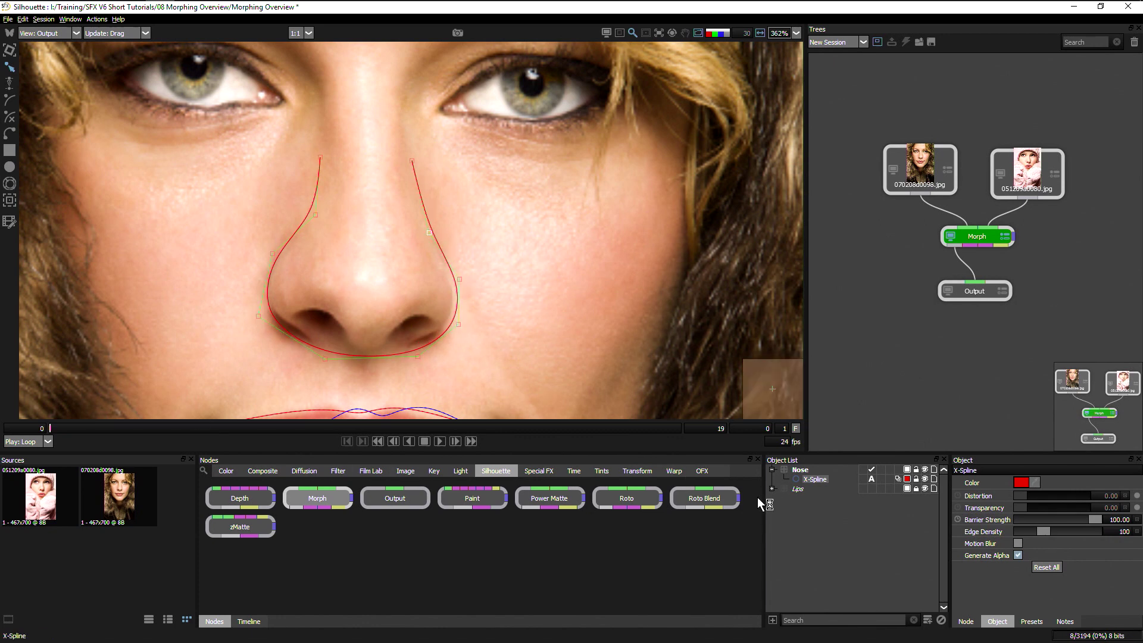
# - Rename the new nose spline to Nose and duplicate it as the matching shape for source B
pyautogui.doubleClick(823, 479)
pyautogui.write('Nose')
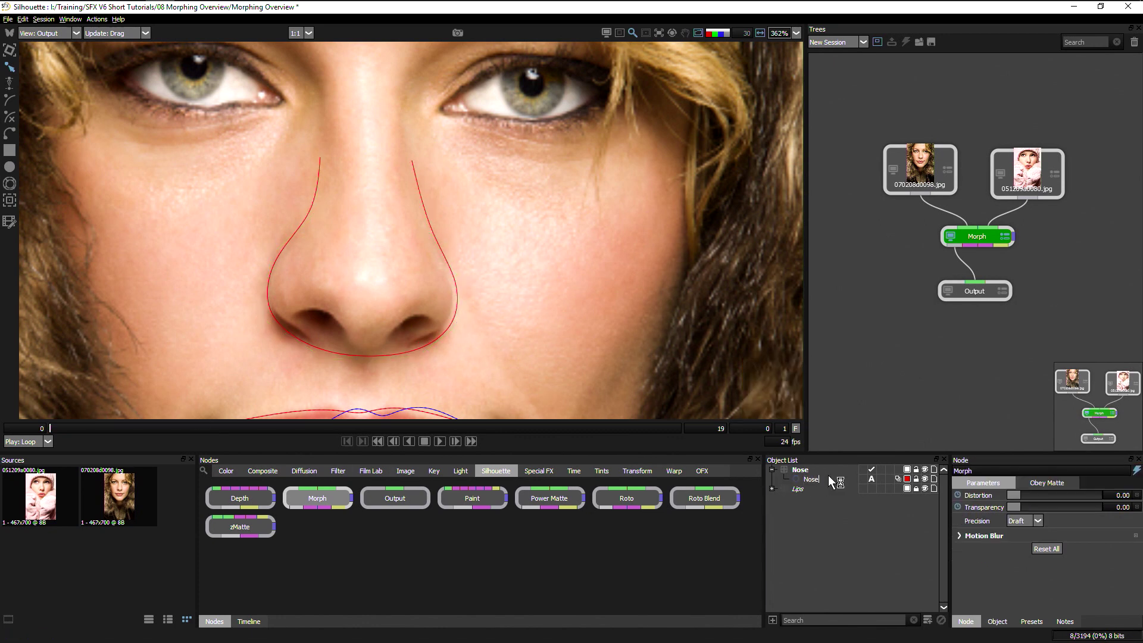
pyautogui.press('Return')
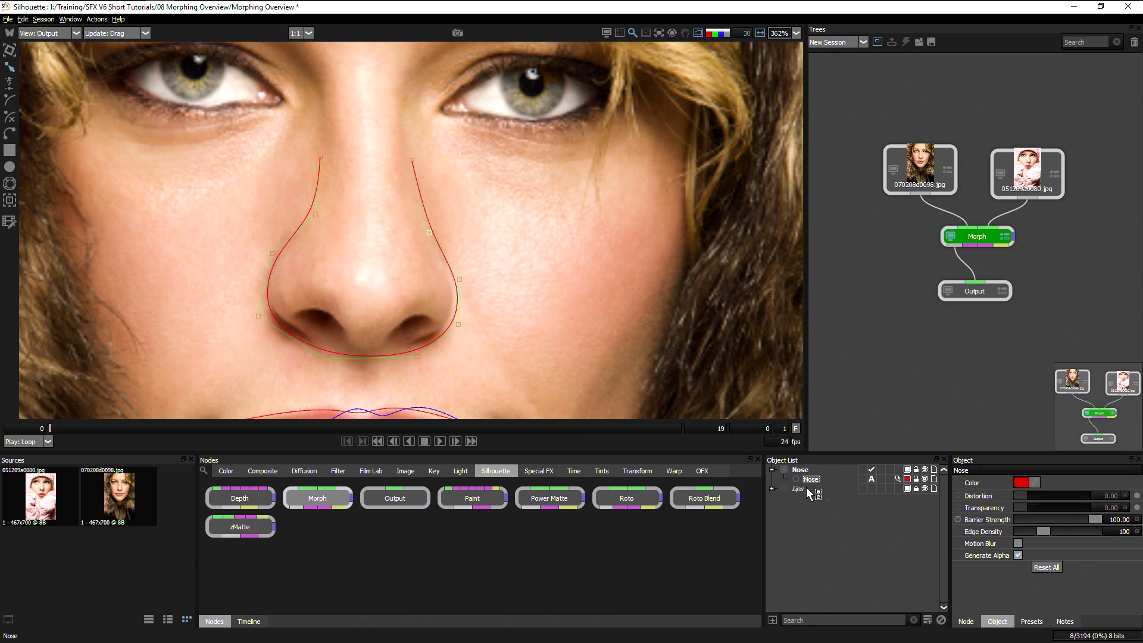
pyautogui.hotkey('ctrl', 'd')
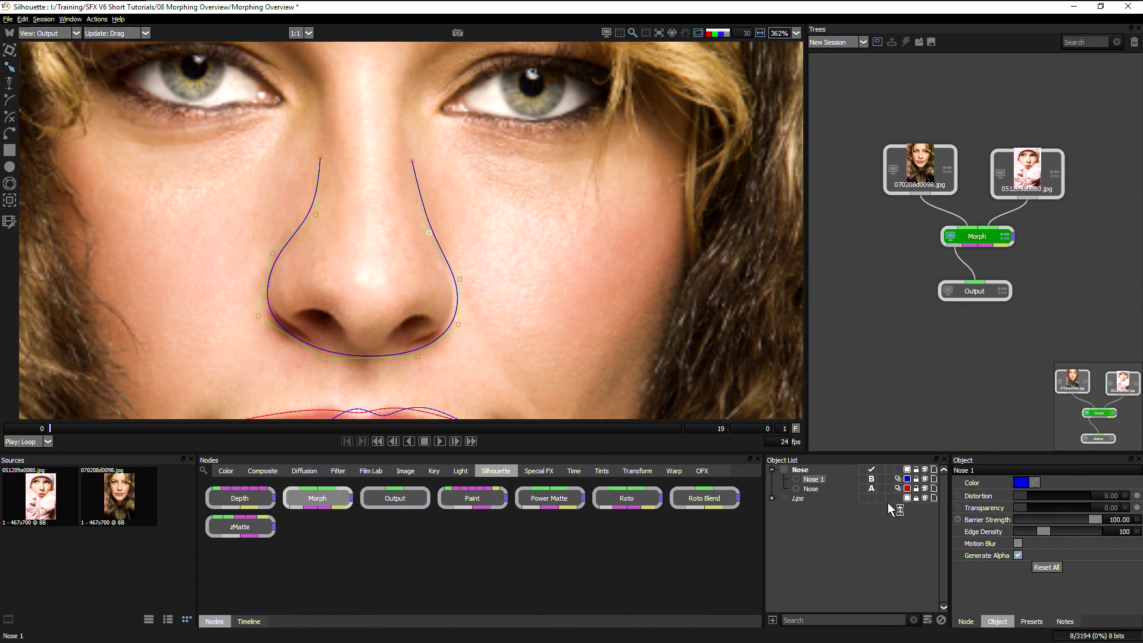
# - View source B and move and scale the Nose 1 shape to fit roughly over the second woman's nose
pyautogui.press('2')
pyautogui.click(813, 480)
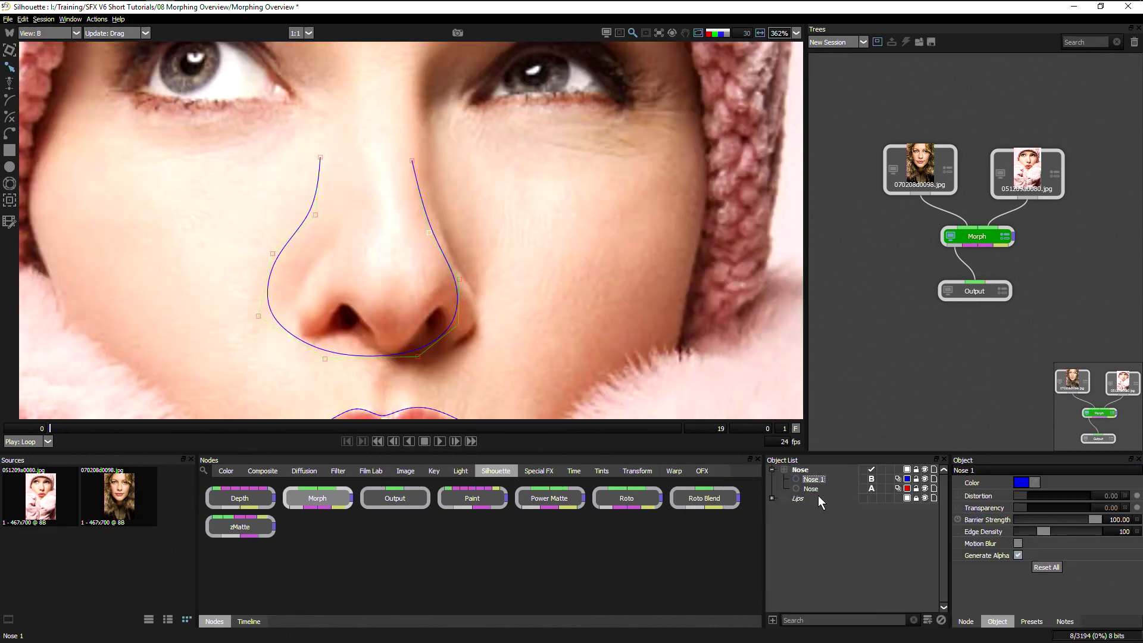
pyautogui.press('t')
pyautogui.moveTo(379, 356); pyautogui.dragTo(411, 356)
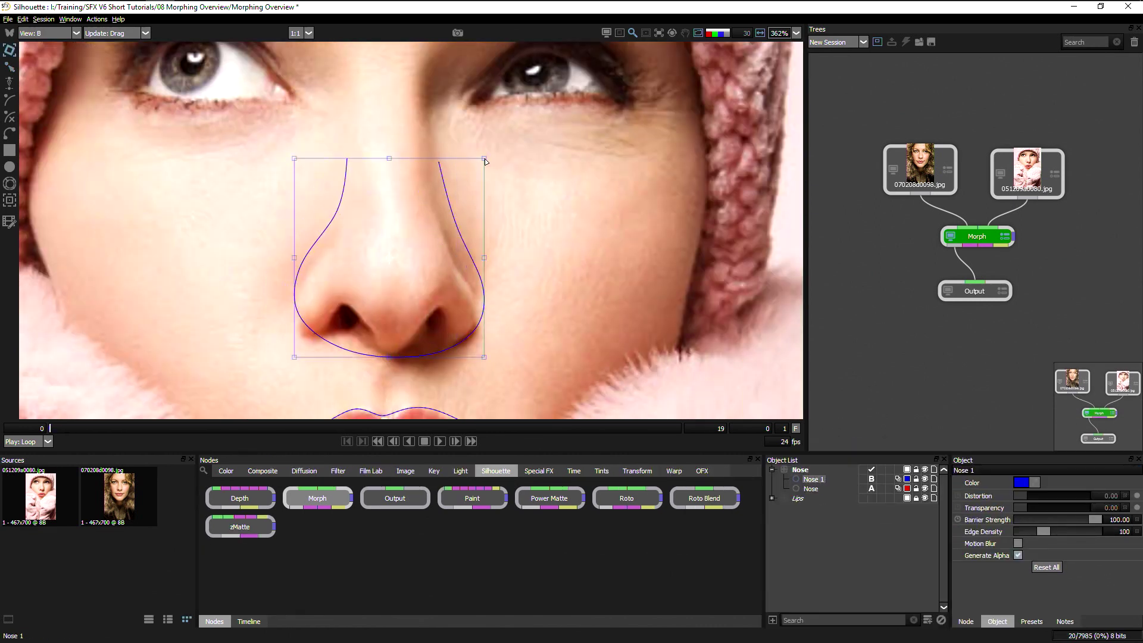
pyautogui.moveTo(483, 158); pyautogui.dragTo(473, 174)
pyautogui.moveTo(294, 162); pyautogui.dragTo(304, 181)
pyautogui.moveTo(480, 173); pyautogui.dragTo(482, 191)
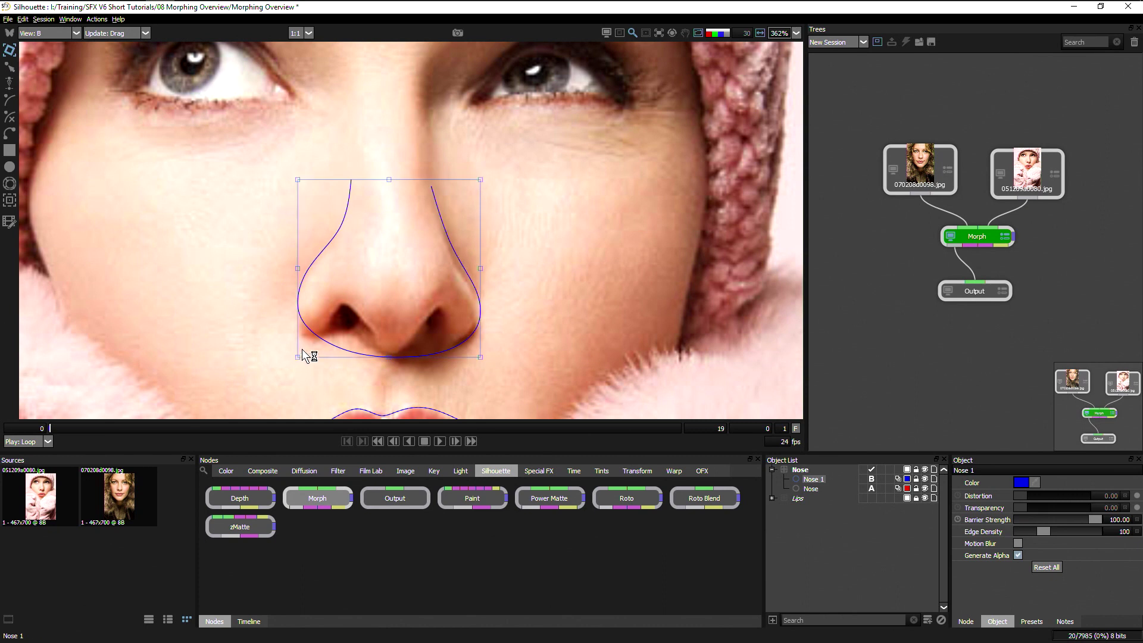
# - Reshape Nose 1 point by point to follow the base, nostril flare and bridge of the nose in source B
pyautogui.moveTo(296, 356); pyautogui.dragTo(282, 343)
pyautogui.moveTo(338, 356); pyautogui.dragTo(338, 338)
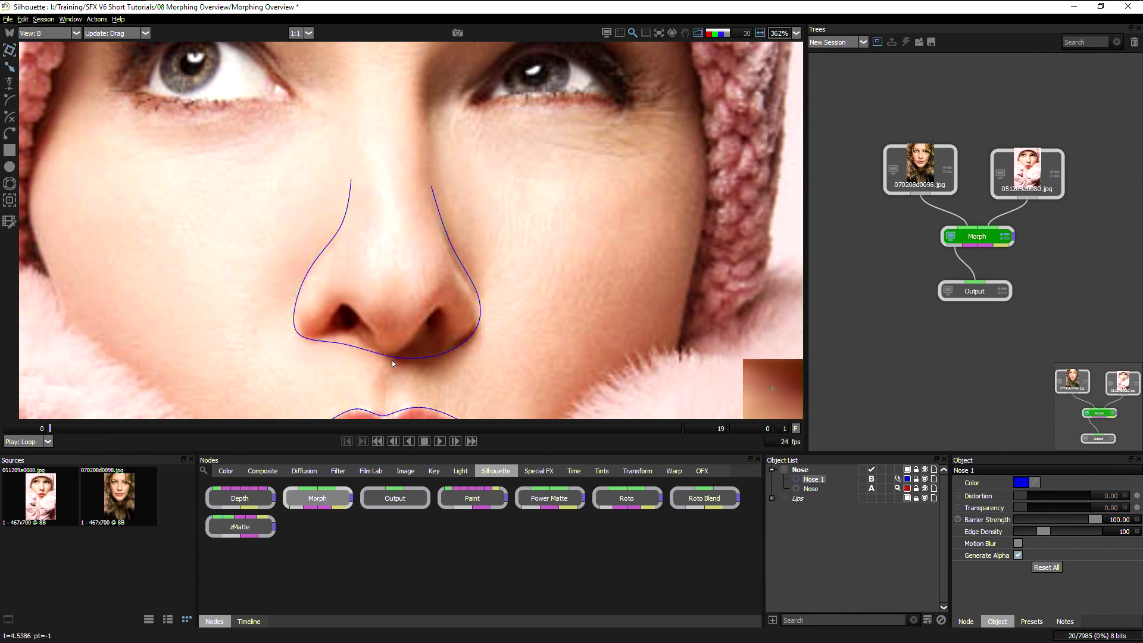
pyautogui.moveTo(431, 356); pyautogui.dragTo(483, 339)
pyautogui.moveTo(481, 291); pyautogui.dragTo(479, 297)
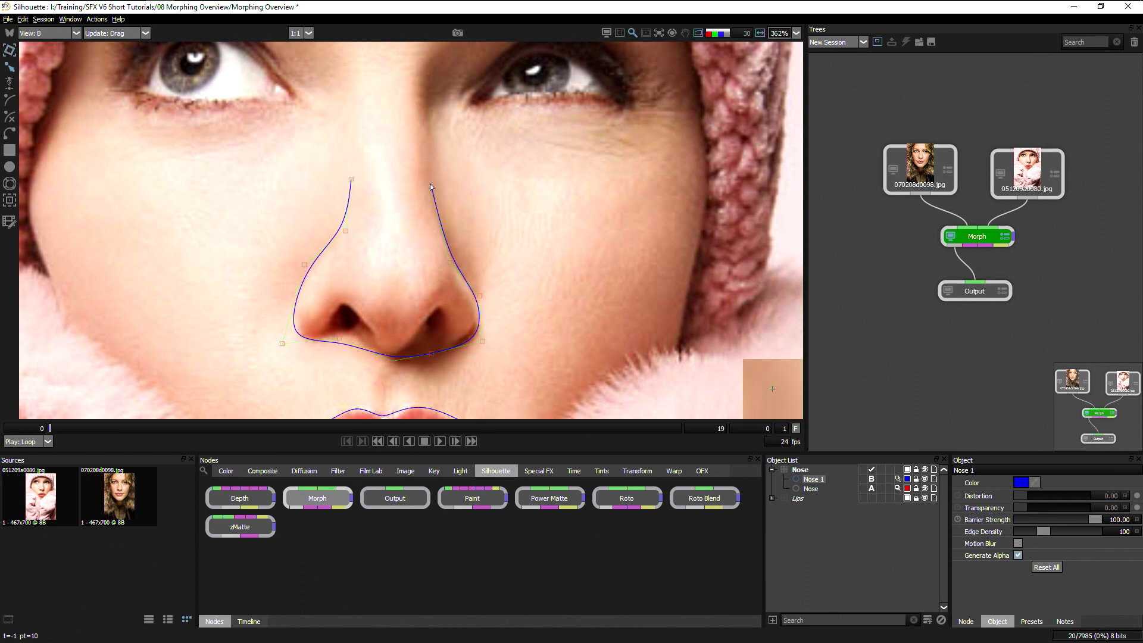
pyautogui.moveTo(431, 187); pyautogui.dragTo(438, 186)
pyautogui.click(311, 264)
# - Compare the nose shapes by alternating between the A, B and A/B views, checking where the bridge ends and nostril edges fall
pyautogui.press('1')
pyautogui.press('2')
pyautogui.press('3')
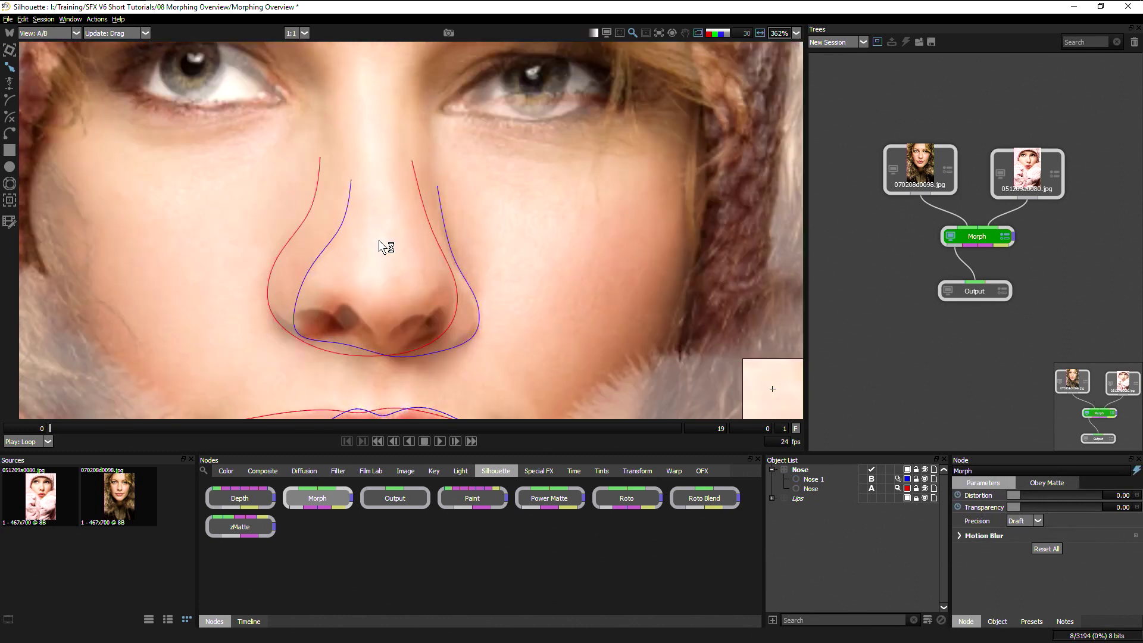
pyautogui.press('1')
pyautogui.press('2')
pyautogui.press('1')
pyautogui.press('2')
pyautogui.press('1')
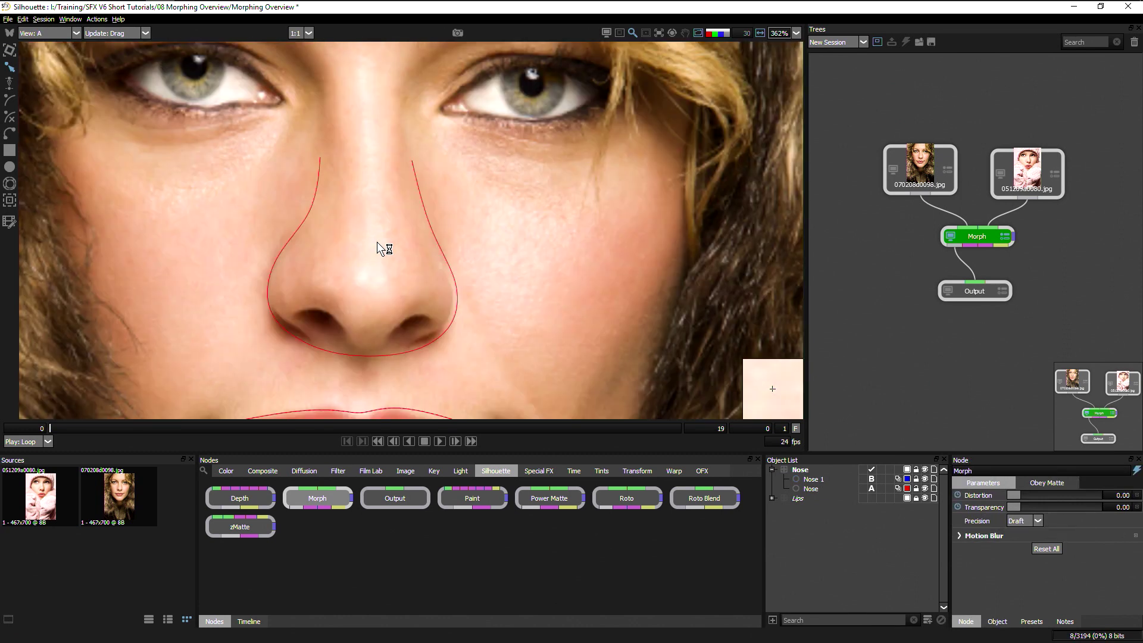
pyautogui.press('2')
pyautogui.press('1')
pyautogui.press('2')
pyautogui.press('1')
pyautogui.press('2')
pyautogui.press('1')
pyautogui.press('2')
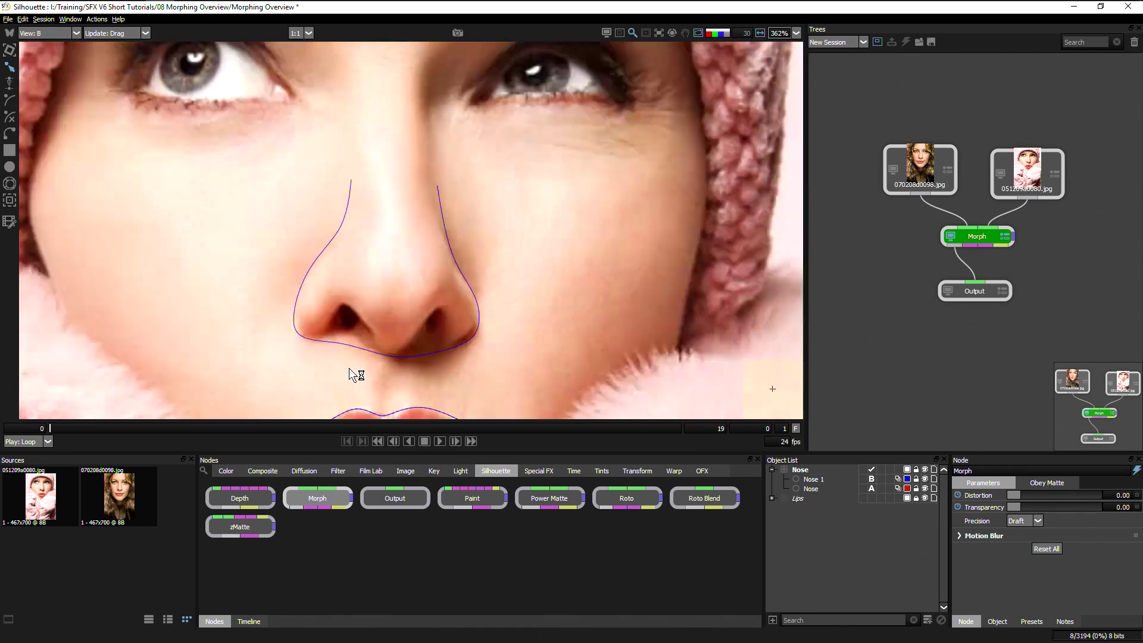
pyautogui.press('1')
pyautogui.press('2')
pyautogui.press('1')
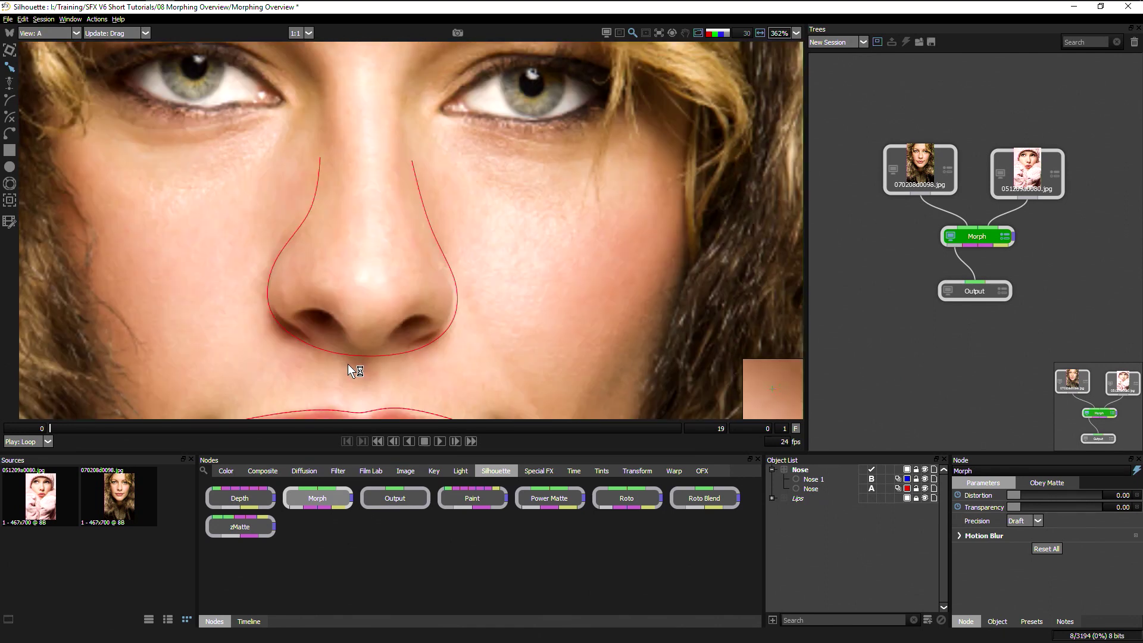
pyautogui.press('2')
pyautogui.press('1')
pyautogui.press('2')
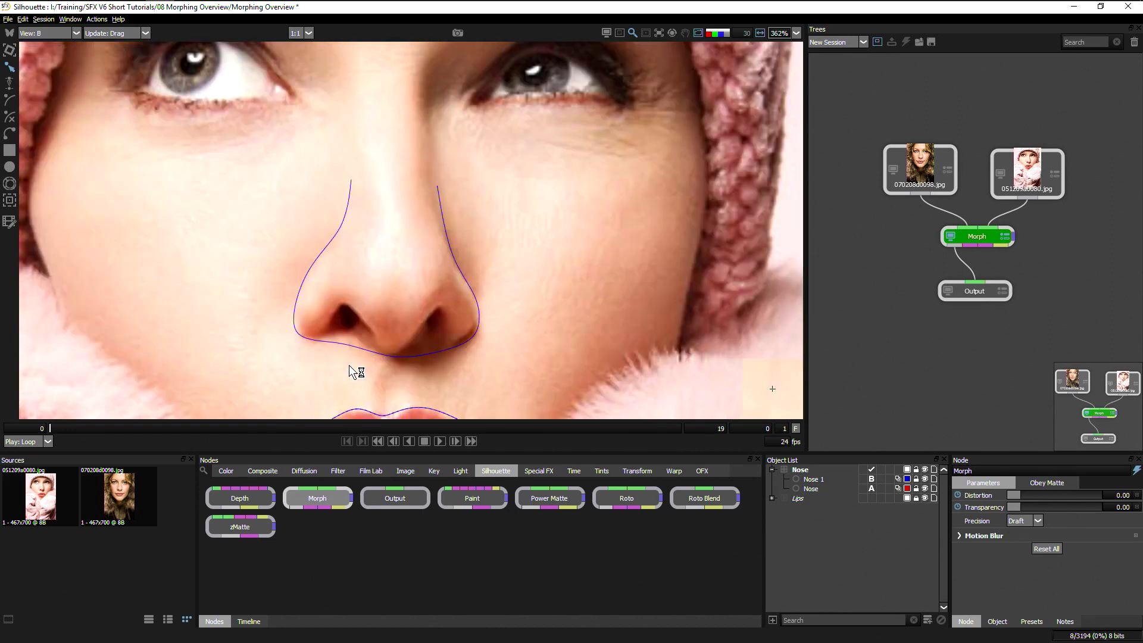
# - Nudge the upper bridge endpoint of Nose 1 slightly up and inward, comparing it against source A and the A/B blend
pyautogui.click(441, 193)
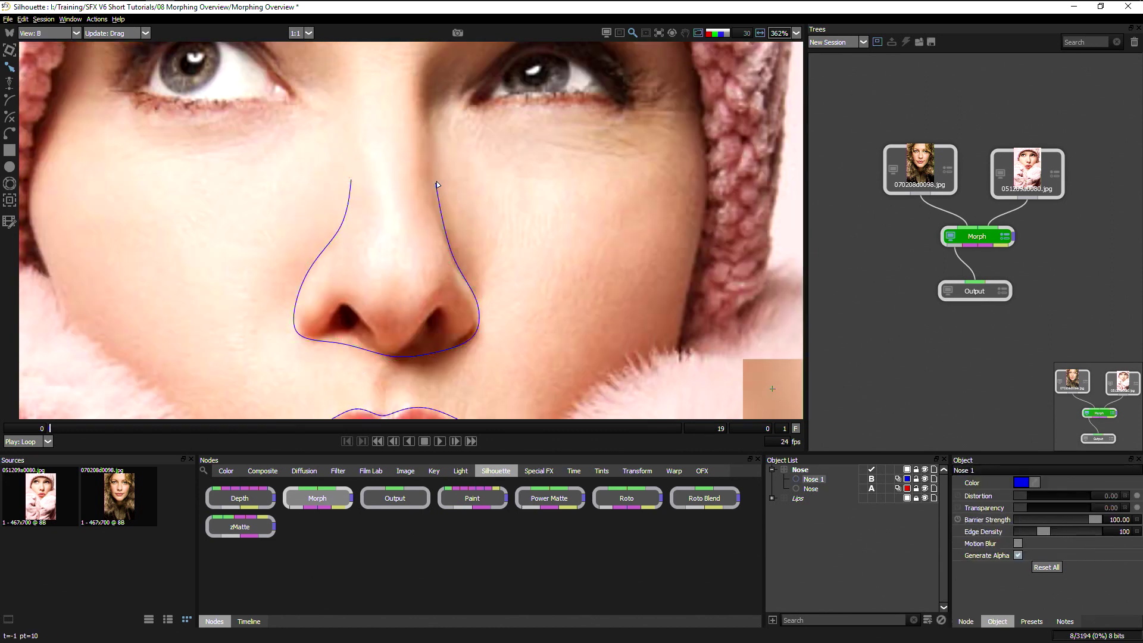
pyautogui.press('1')
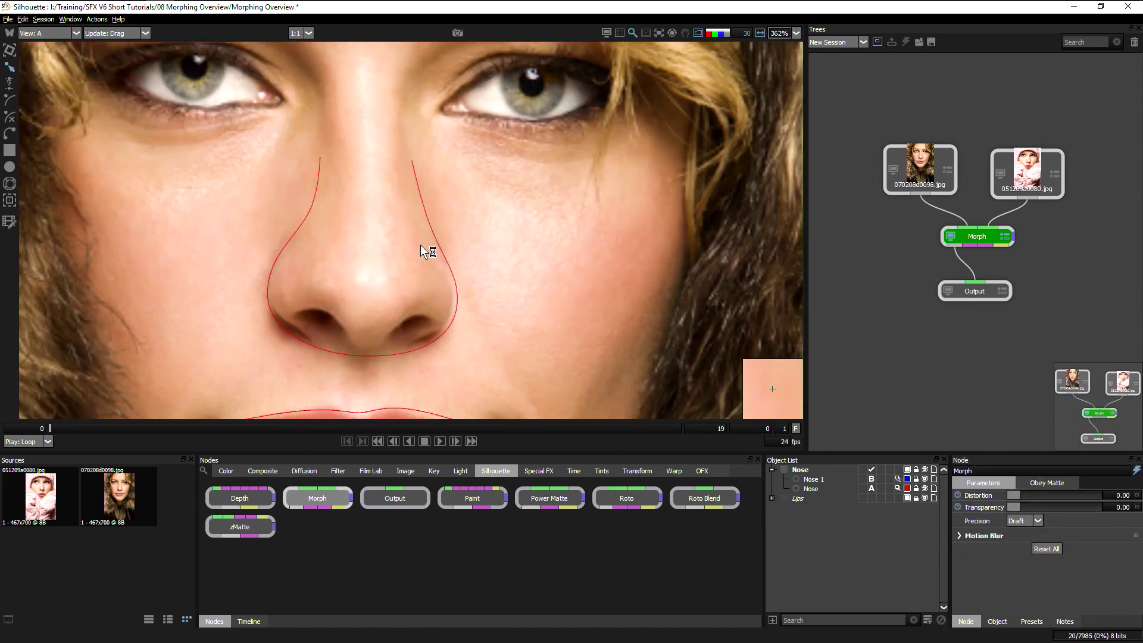
pyautogui.press('2')
pyautogui.press('1')
pyautogui.press('2')
pyautogui.press('3')
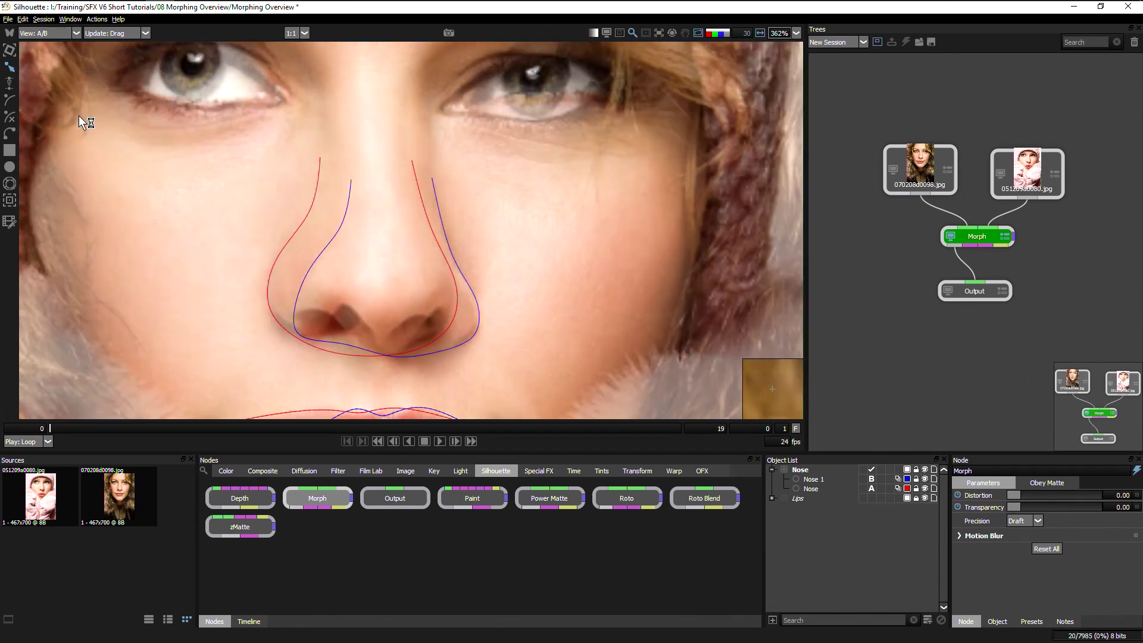
# - Show the nose shapes' correspondence, set the view to Output and scrub the morph to frame 10
pyautogui.click(10, 183)
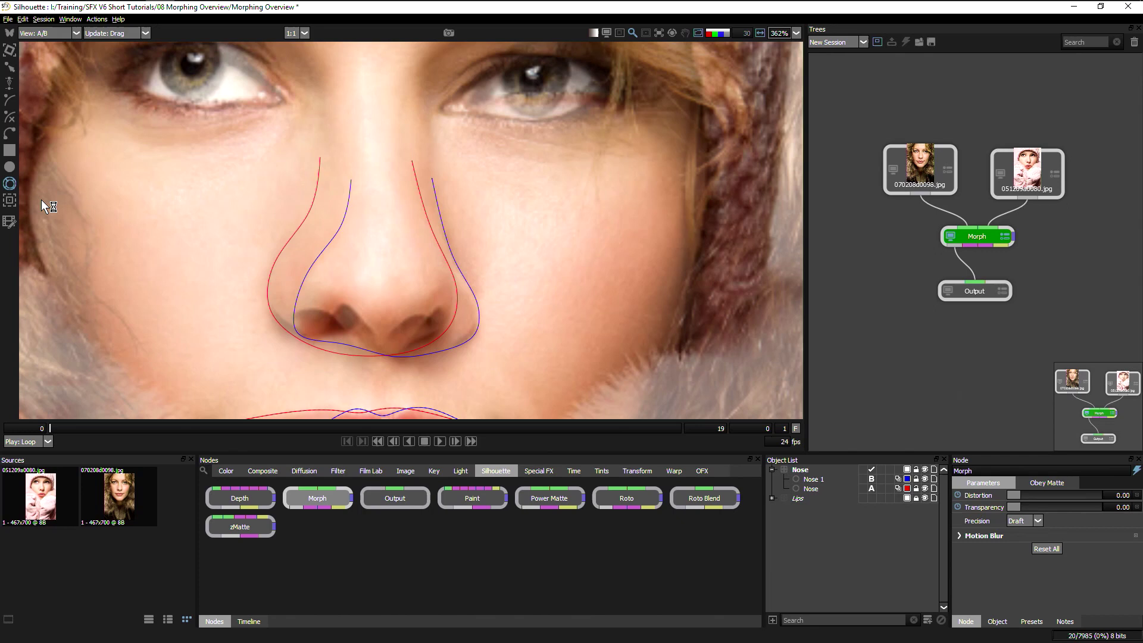
pyautogui.click(313, 221)
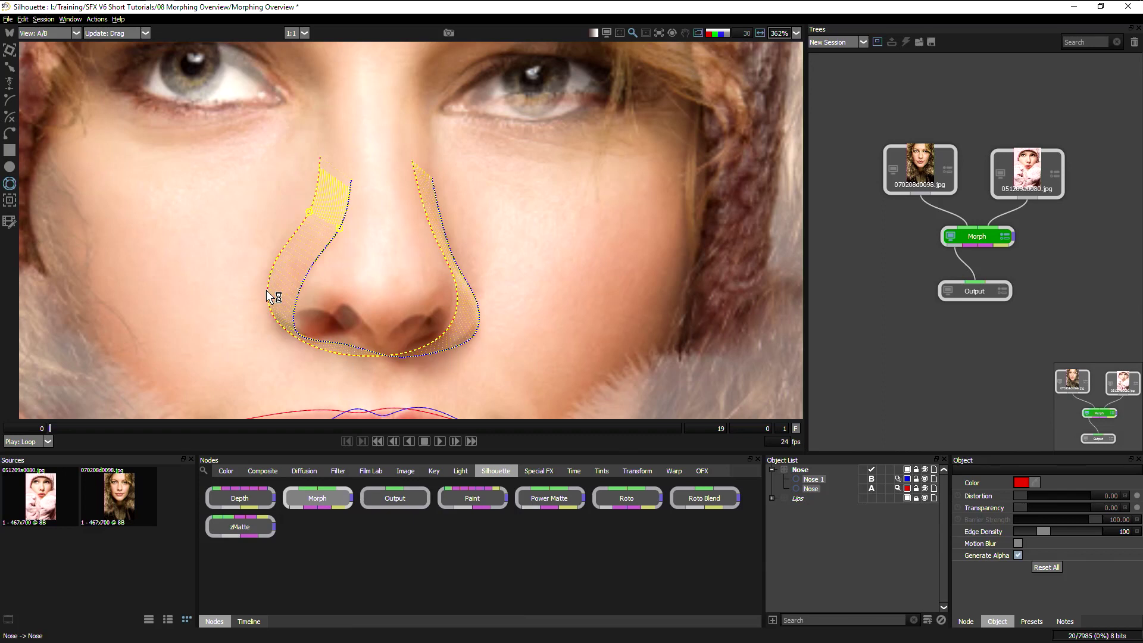
pyautogui.click(50, 32)
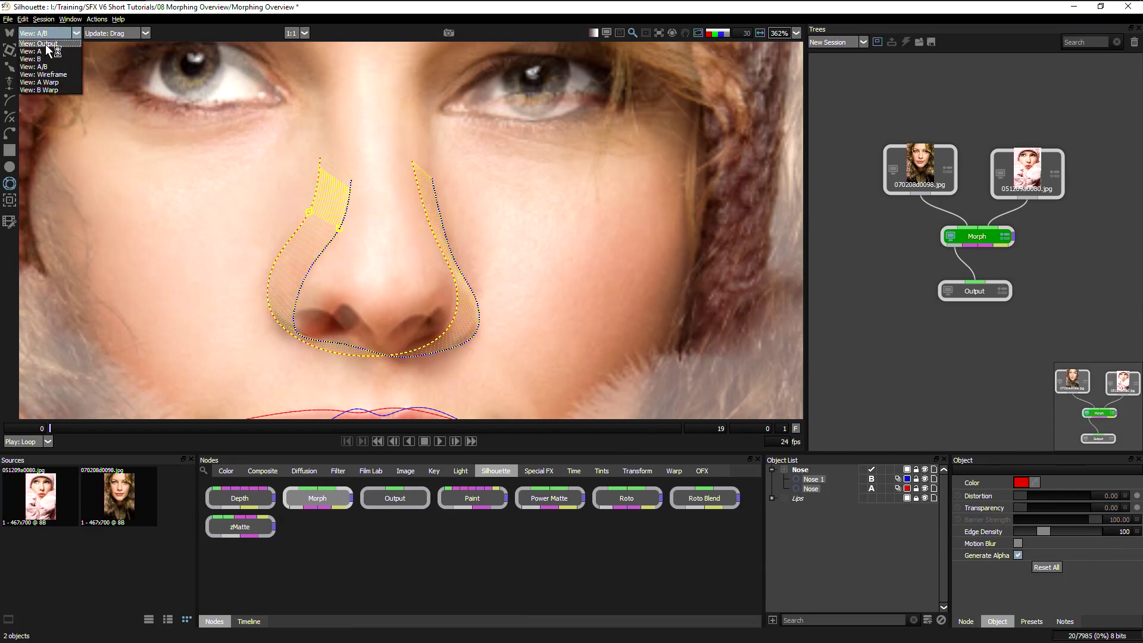
pyautogui.click(45, 44)
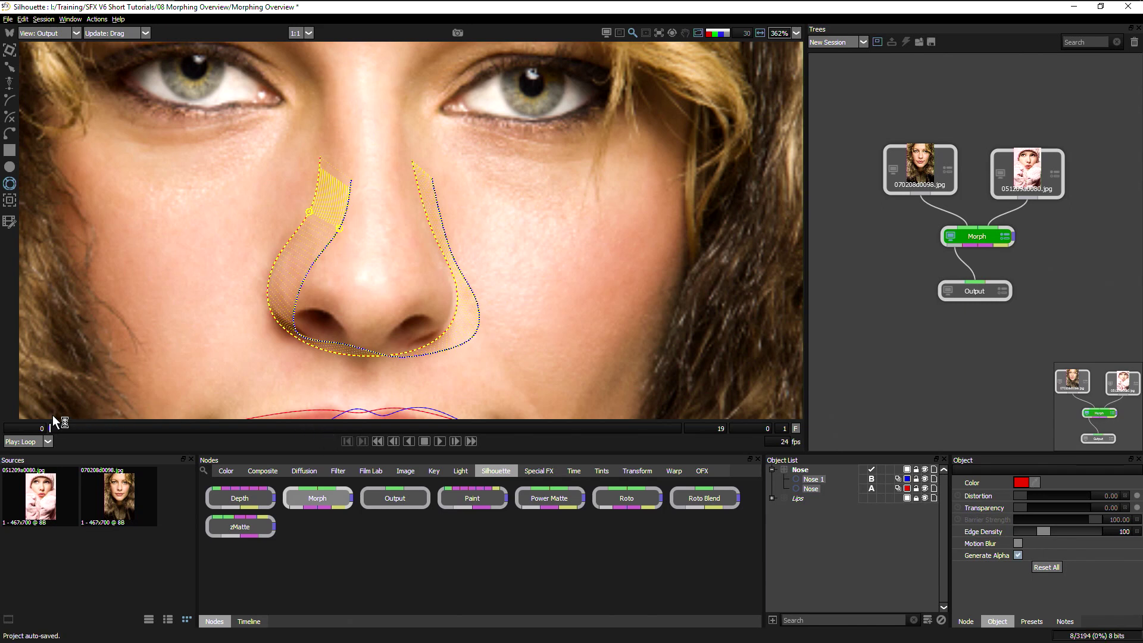
pyautogui.moveTo(95, 430); pyautogui.dragTo(383, 390)
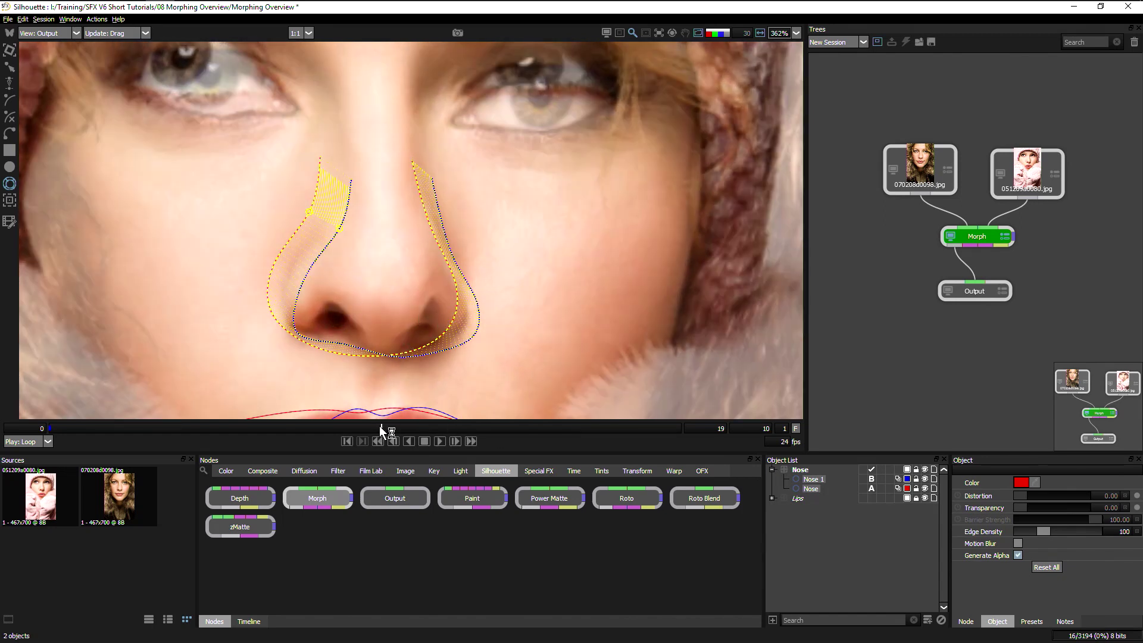
pyautogui.moveTo(380, 426)
pyautogui.mouseDown()
pyautogui.moveTo(244, 429)
pyautogui.moveTo(373, 430)
pyautogui.mouseUp()
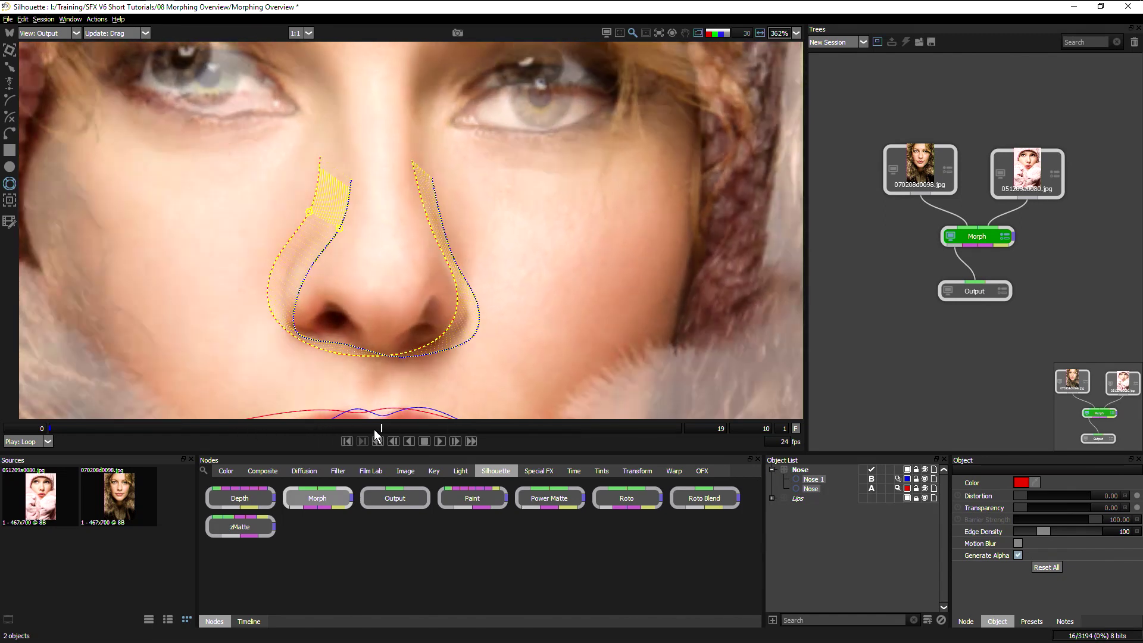
# - Add a correspondence point on each side of the nose and slide both down to line up the nostril flares
pyautogui.click(458, 300)
pyautogui.moveTo(458, 301)
pyautogui.mouseDown()
pyautogui.moveTo(438, 328)
pyautogui.moveTo(452, 322)
pyautogui.mouseUp()
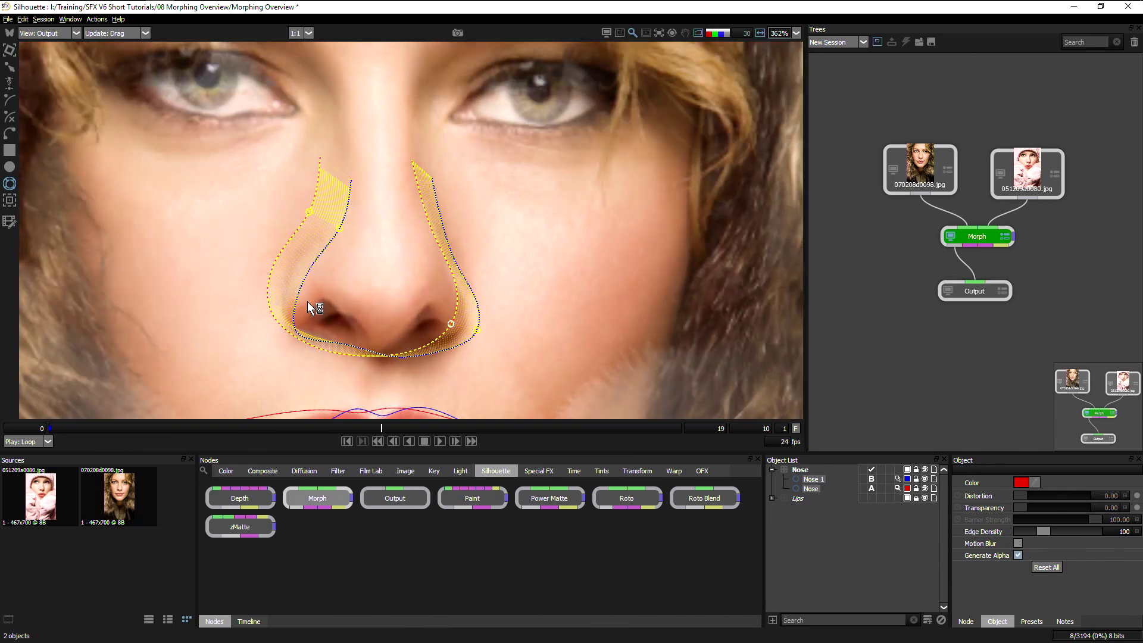
pyautogui.click(269, 286)
pyautogui.moveTo(269, 288); pyautogui.dragTo(266, 316)
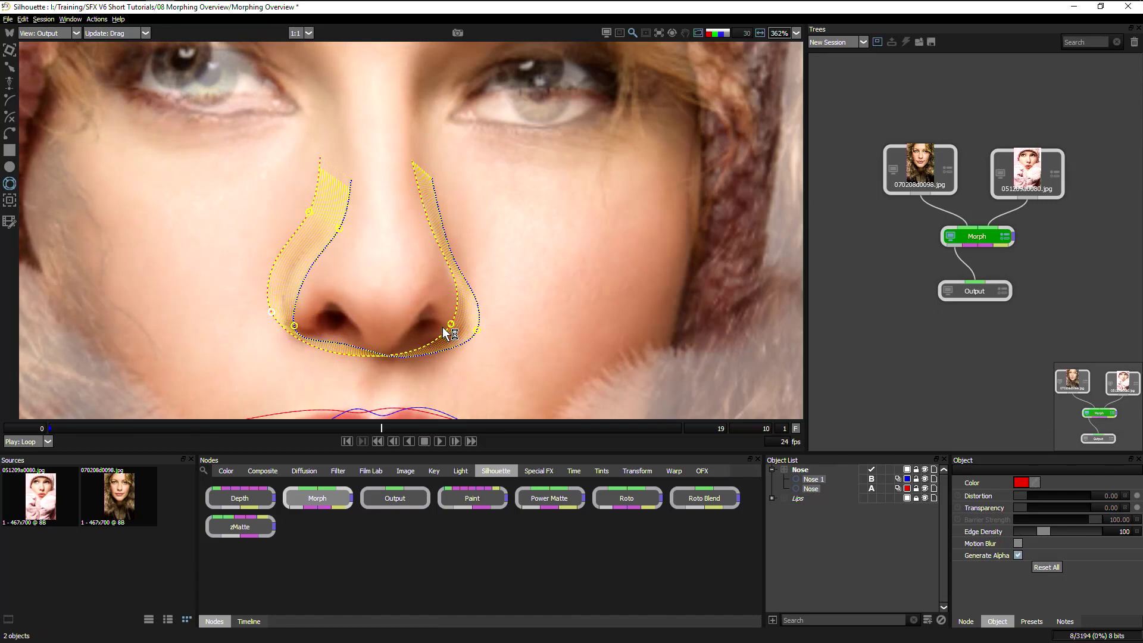
pyautogui.moveTo(451, 324); pyautogui.dragTo(448, 328)
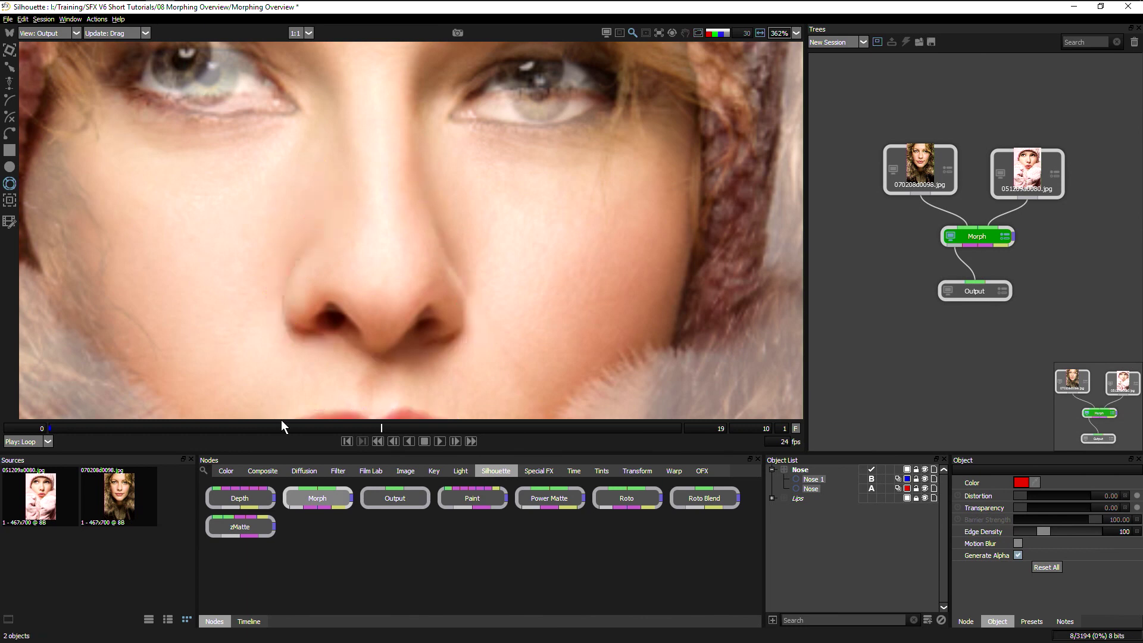
# - Scrub and loop the morph at full-frame view to check the nose transition, then return to the first frame
pyautogui.moveTo(367, 427); pyautogui.dragTo(255, 433)
pyautogui.press('f')
pyautogui.press('l')
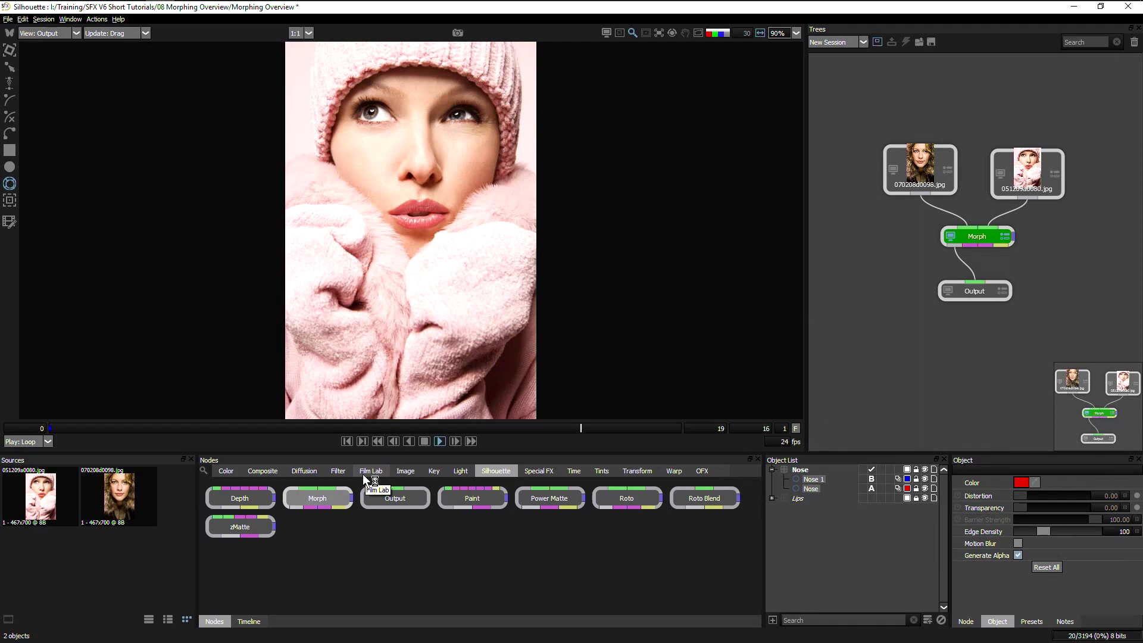
pyautogui.press('k')
pyautogui.moveTo(612, 424); pyautogui.dragTo(381, 444)
pyautogui.click(347, 441)
# - Draw an open X-Spline for source A in the Nose layer, arching over the first nostril toward the centre of the nose
pyautogui.scroll(2, 403, 250)
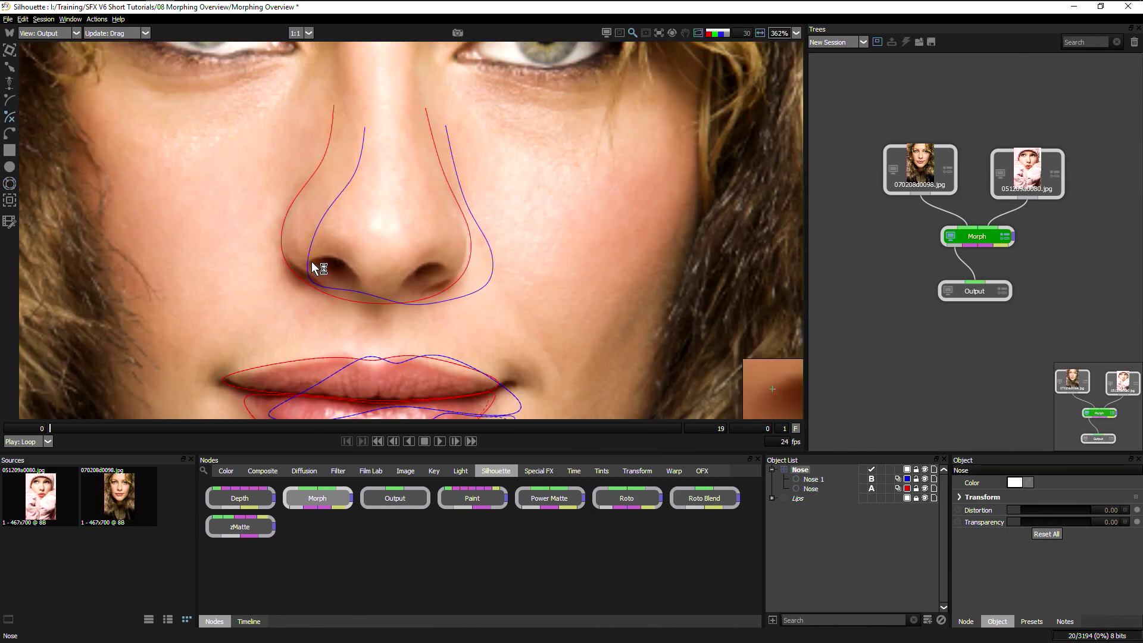
pyautogui.click(310, 262)
pyautogui.click(330, 253)
pyautogui.click(362, 279)
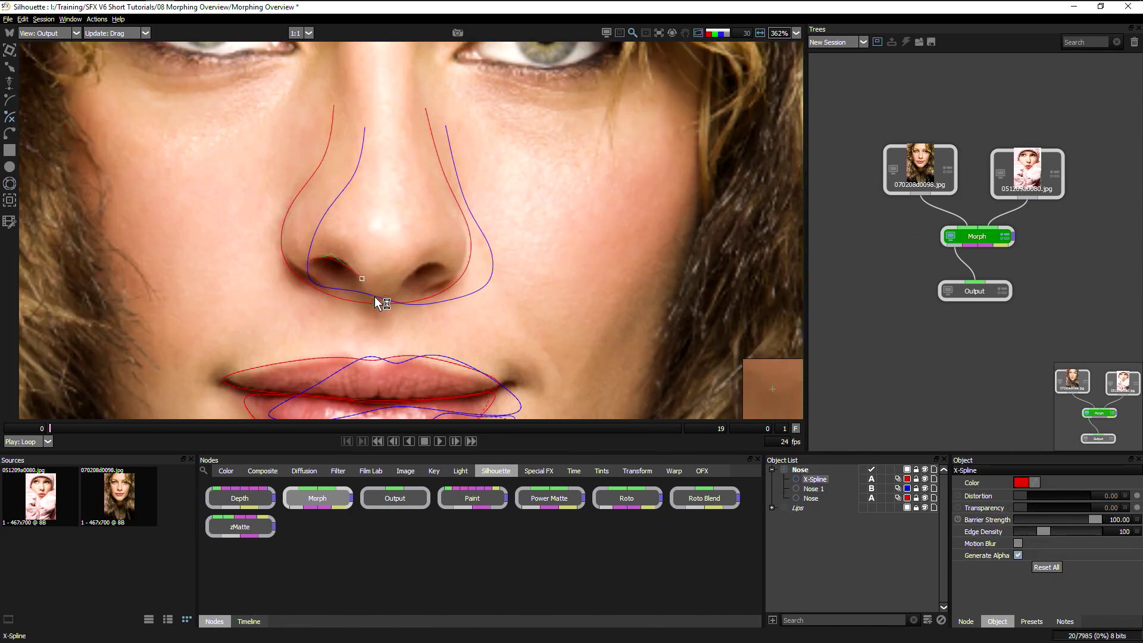
# - Draw a second open X-Spline for source A arching over the other nostril
pyautogui.click(405, 284)
pyautogui.click(403, 284)
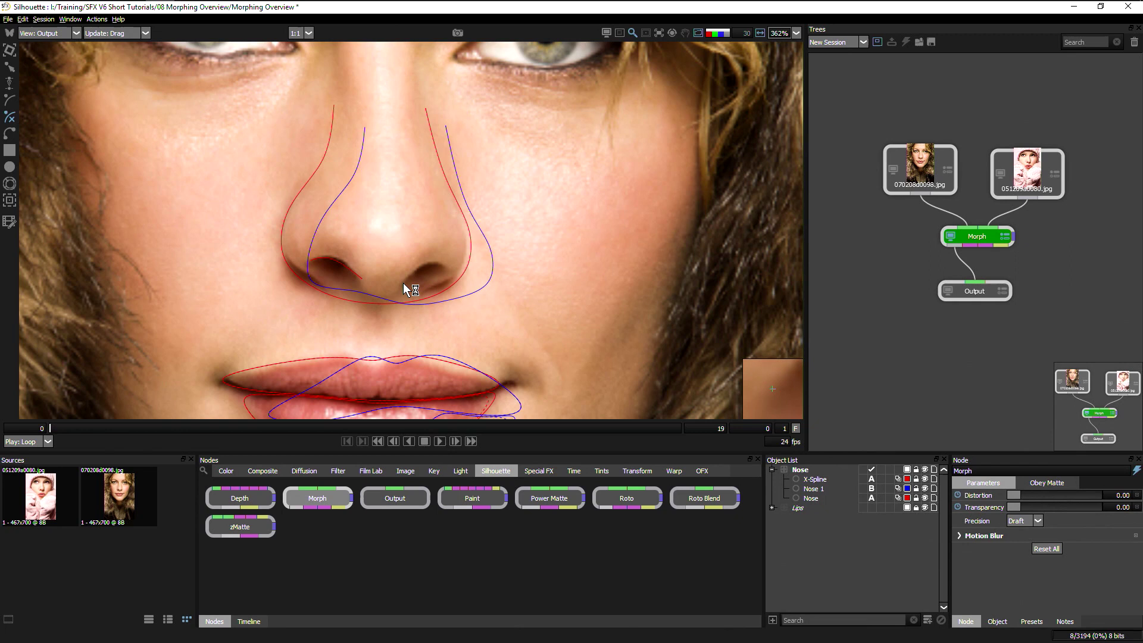
pyautogui.click(423, 264)
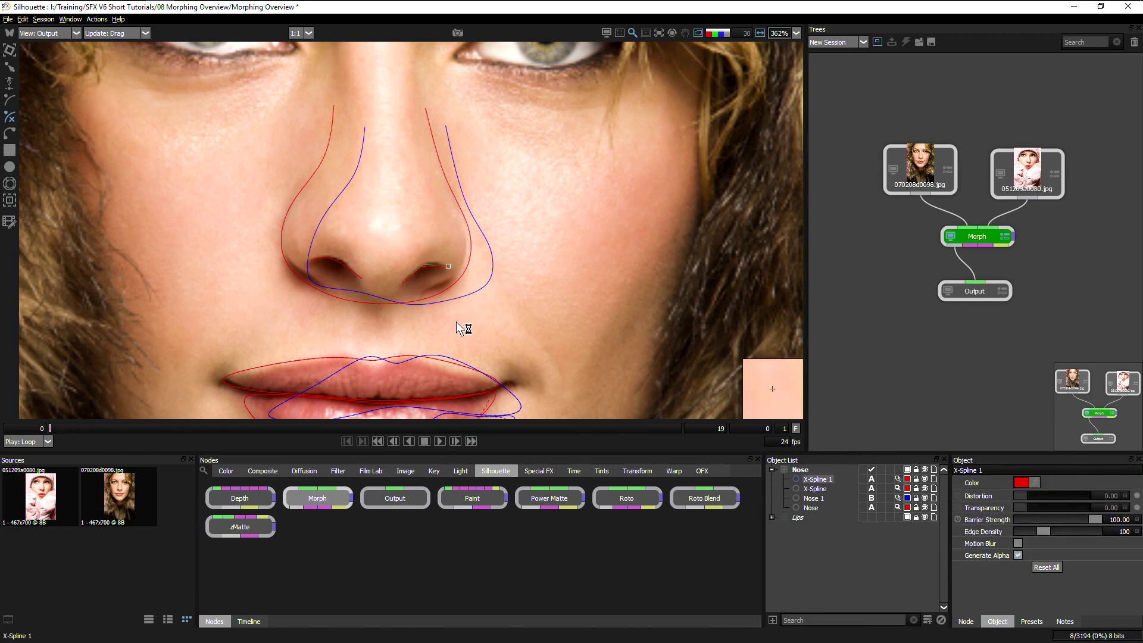
pyautogui.click(449, 271)
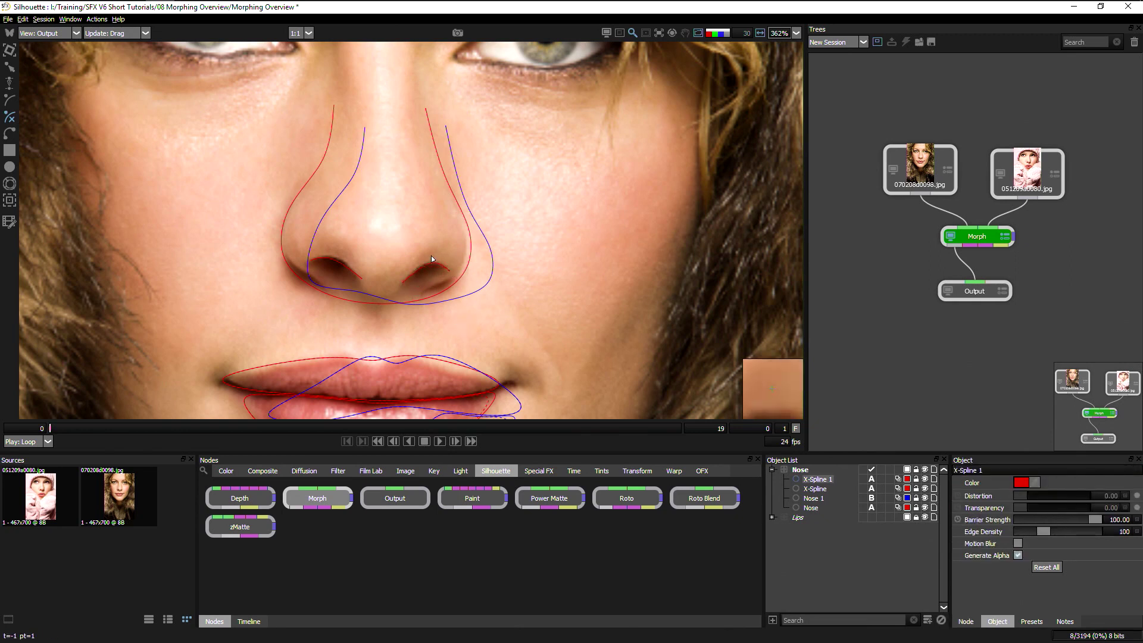
# - Rename the two nostril splines Nostril L and Nostril R, and duplicate both for source B
pyautogui.press('Return')
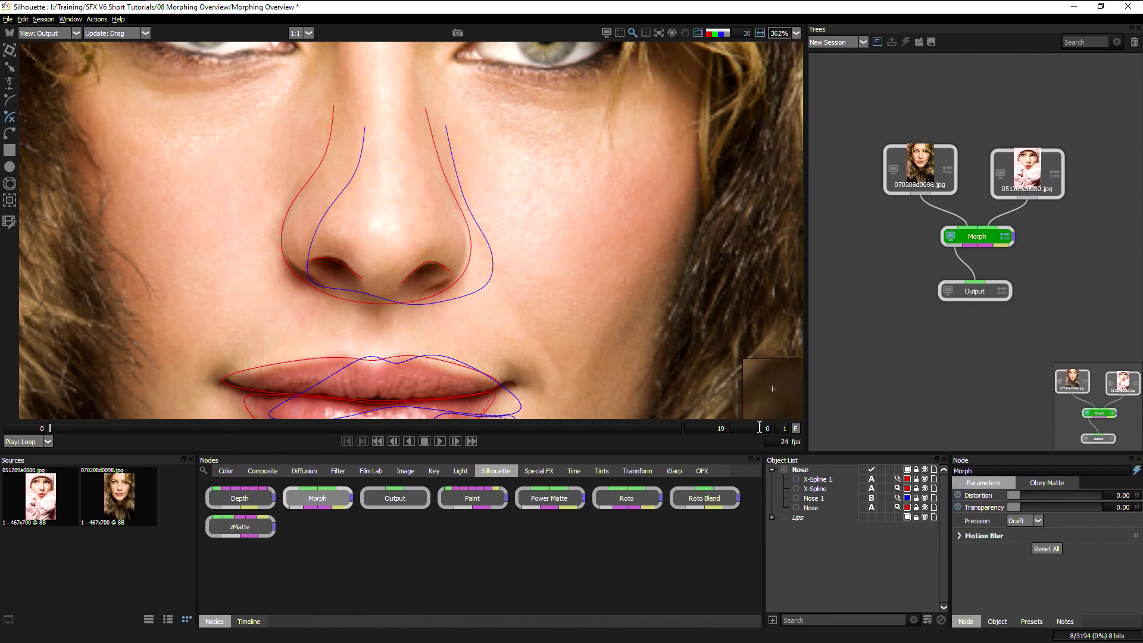
pyautogui.click(818, 485)
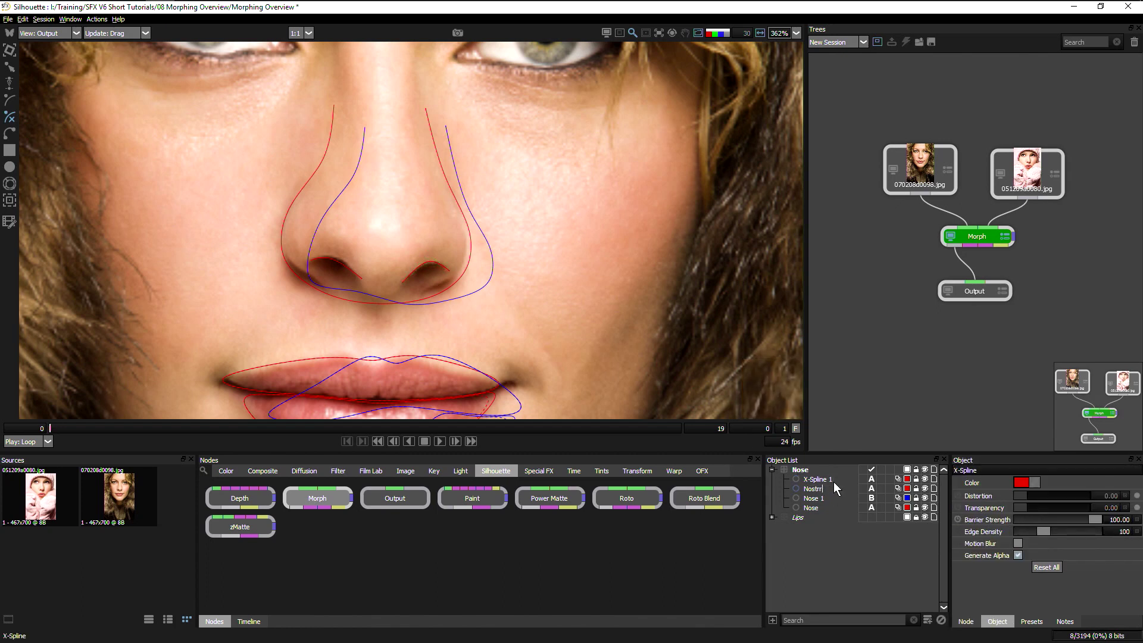
pyautogui.write('Nostril L')
pyautogui.press('Return')
pyautogui.hotkey('ctrl', 'd')
pyautogui.click(871, 488)
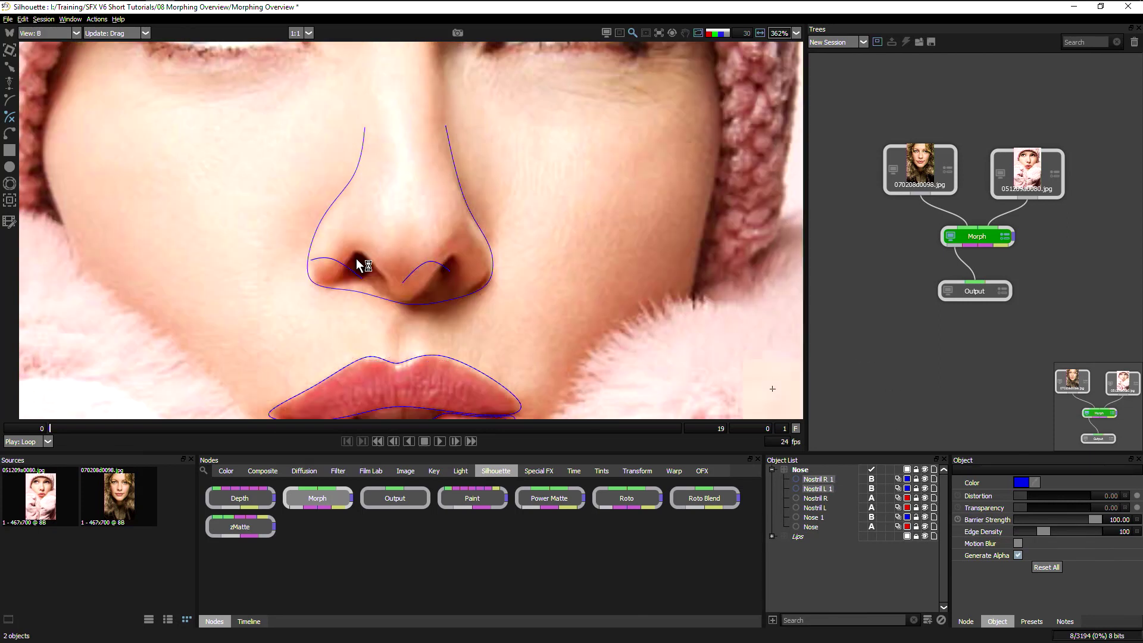
# - Reshape the source B nostril splines so they arch over each nostril of the woman in the pink hat
pyautogui.press('r')
pyautogui.moveTo(433, 266); pyautogui.dragTo(454, 248)
pyautogui.moveTo(357, 255); pyautogui.dragTo(342, 272)
pyautogui.moveTo(387, 282); pyautogui.dragTo(382, 280)
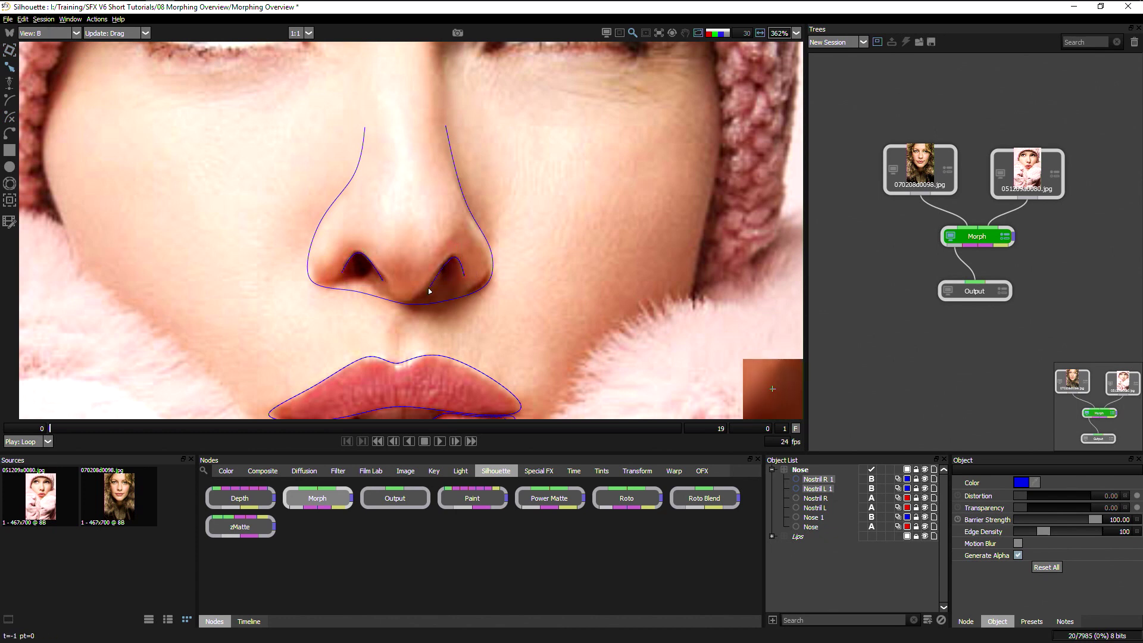
pyautogui.click(428, 287)
# - With both sources blended, align the correspondence points at the peaks of the paired nostril splines
pyautogui.press('3')
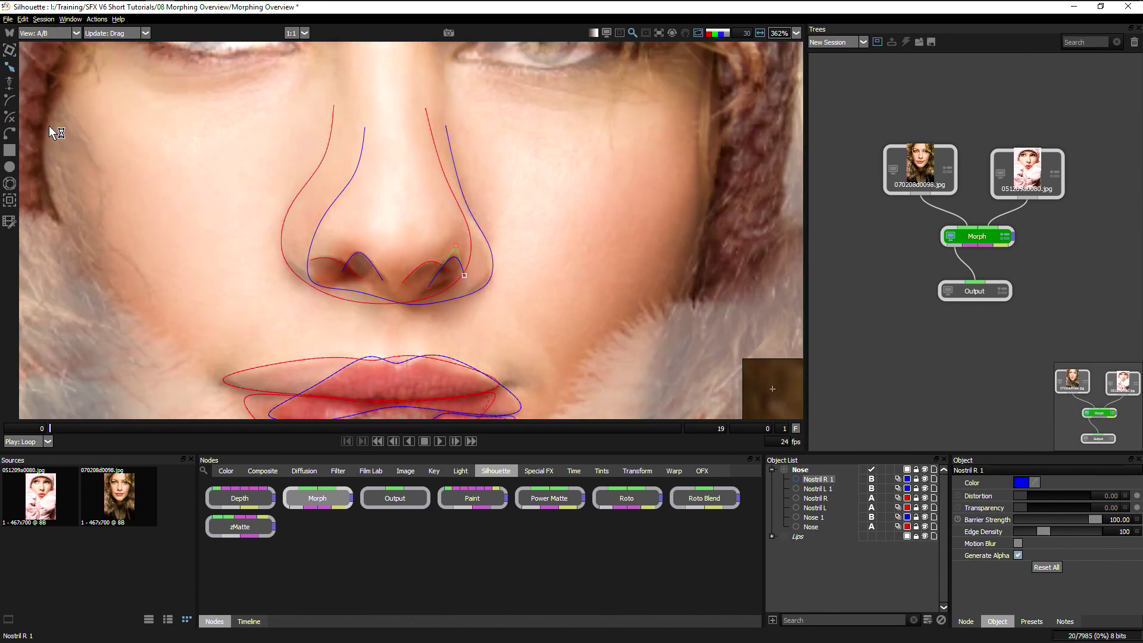
pyautogui.click(9, 183)
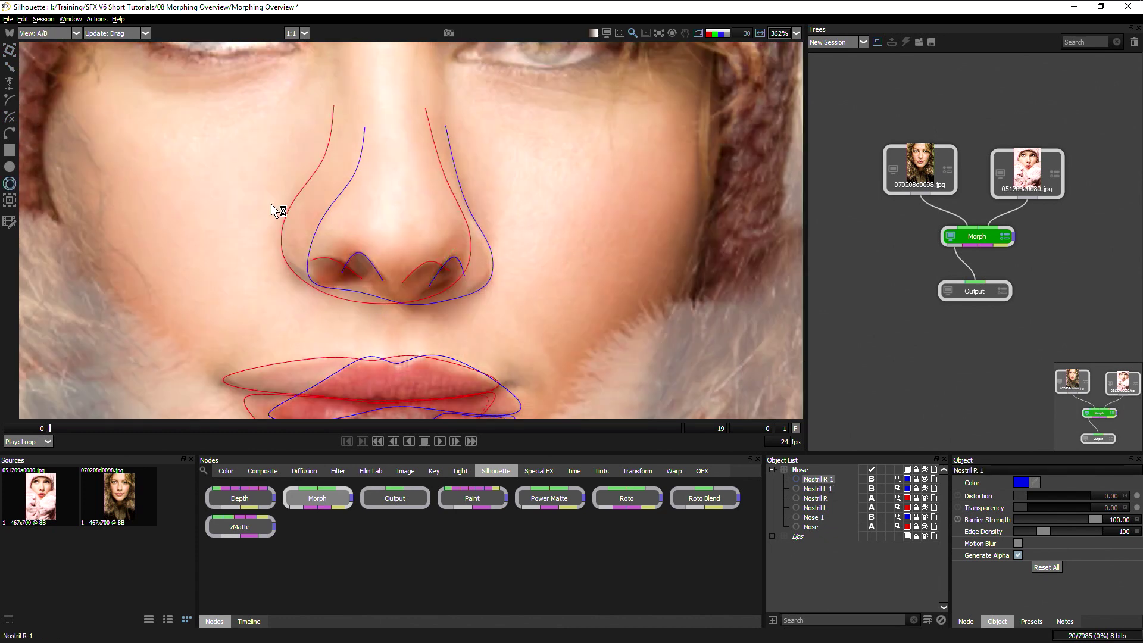
pyautogui.click(359, 256)
pyautogui.moveTo(427, 263); pyautogui.dragTo(455, 257)
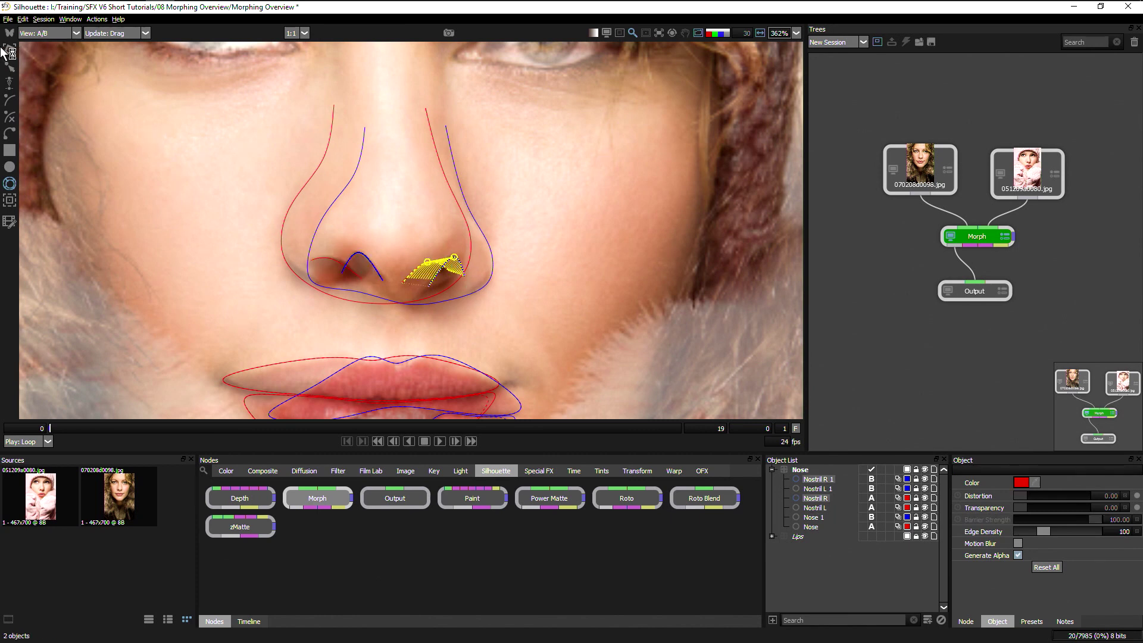
# - Scrub and play the output morph to check the nostril transition
pyautogui.click(48, 44)
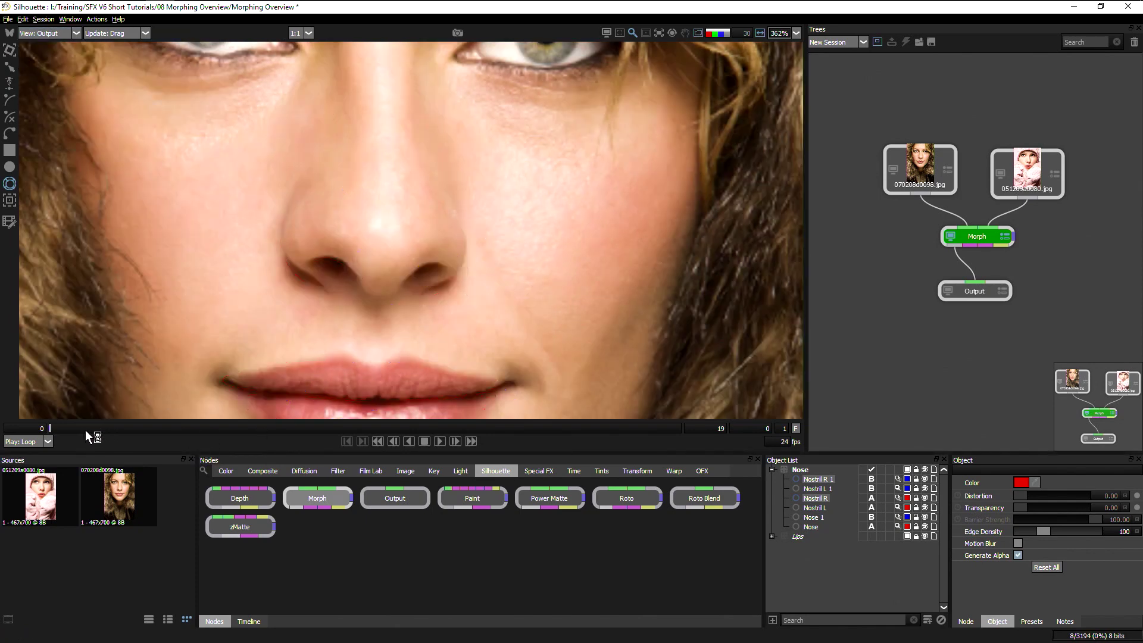
pyautogui.moveTo(197, 433); pyautogui.dragTo(348, 422)
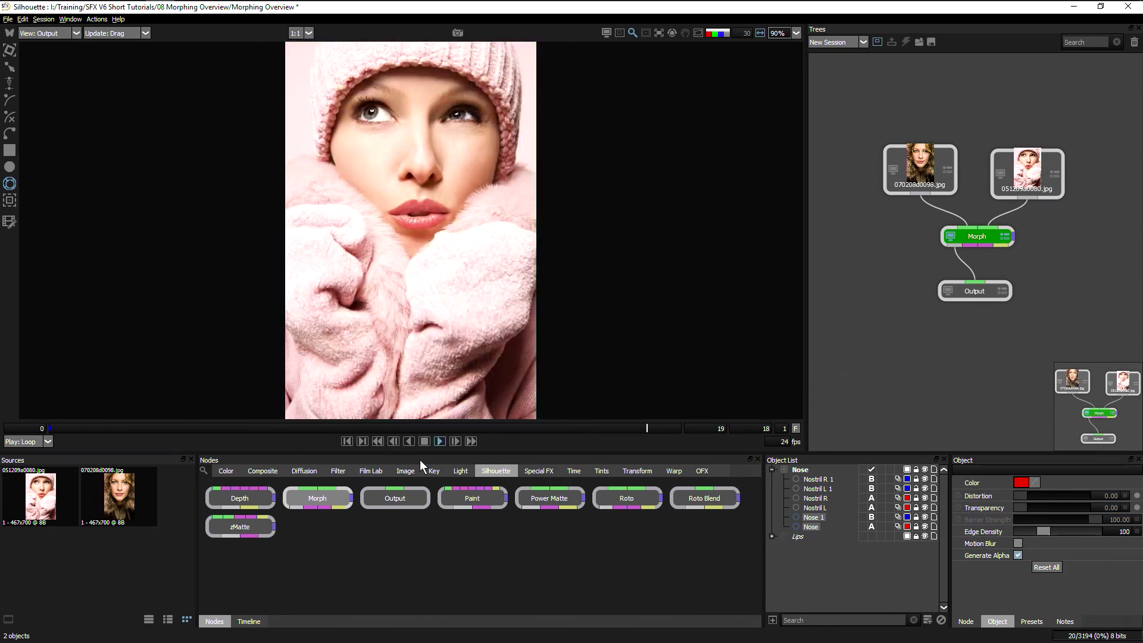
pyautogui.press('space')
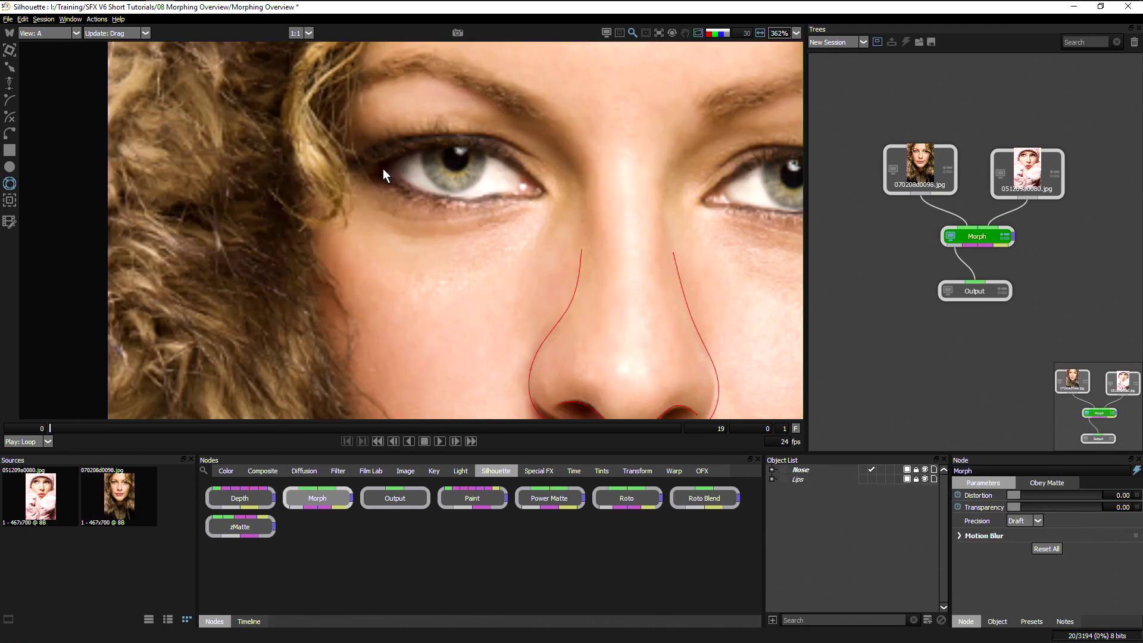
# - Compare the eyes in both sources, and draw a closed X-Spline around source A's eye beside the long fur
pyautogui.press('2')
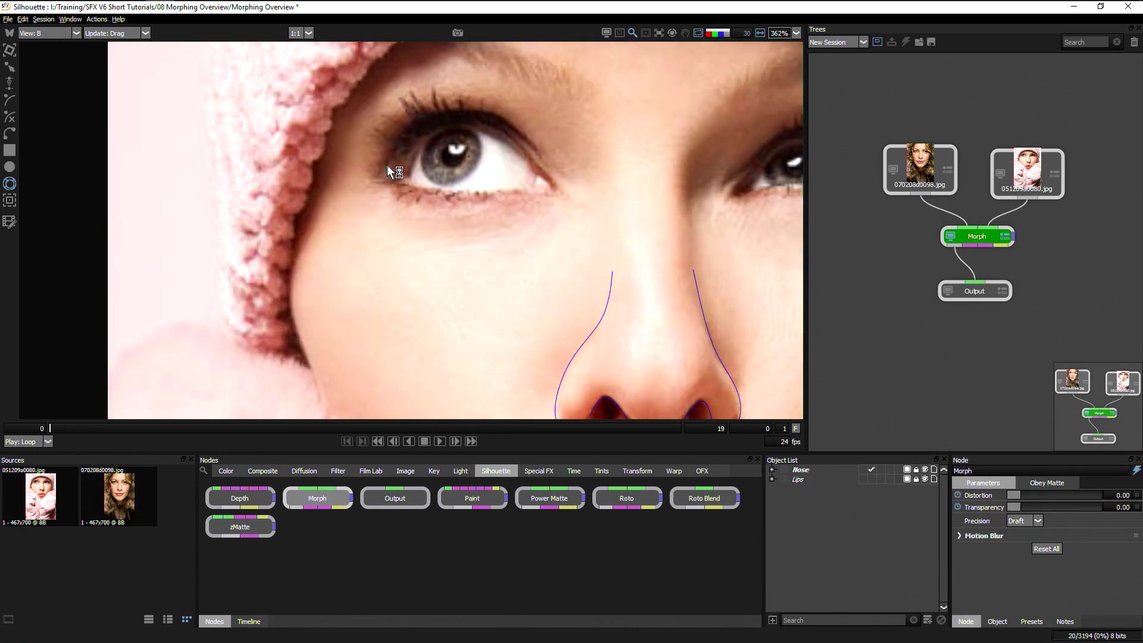
pyautogui.press('1')
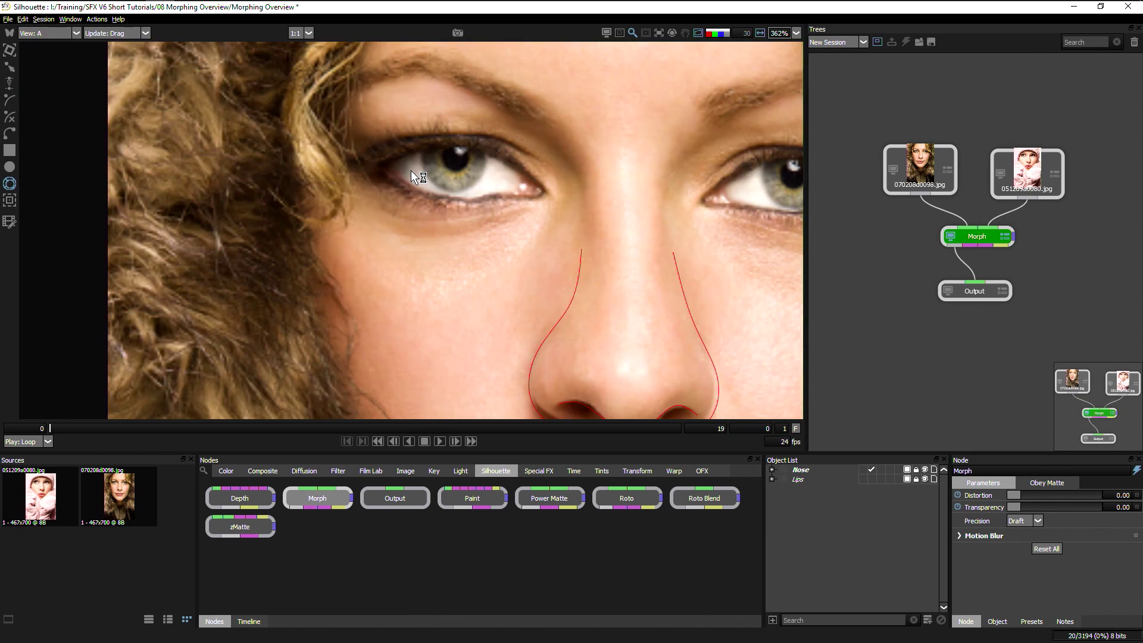
pyautogui.click(10, 116)
pyautogui.click(383, 166)
pyautogui.click(454, 145)
pyautogui.click(526, 175)
pyautogui.click(513, 193)
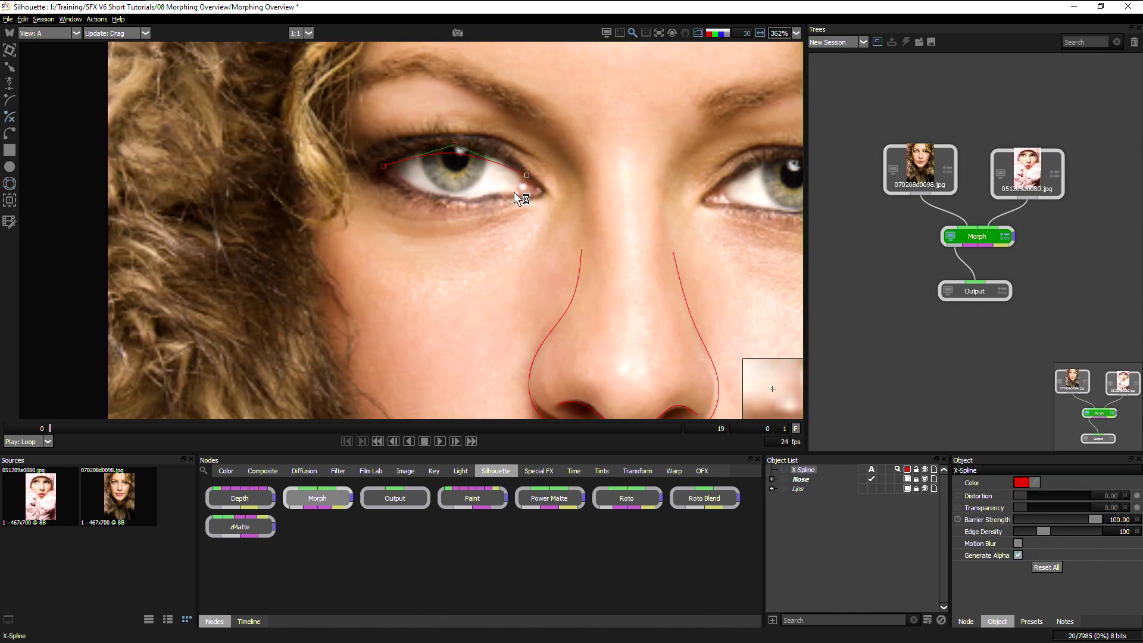
pyautogui.click(472, 199)
pyautogui.click(384, 167)
# - Adjust the eye spline's control points to follow the lid edges and both corners of source A's eye
pyautogui.moveTo(384, 168); pyautogui.dragTo(347, 167)
pyautogui.moveTo(455, 145); pyautogui.dragTo(461, 136)
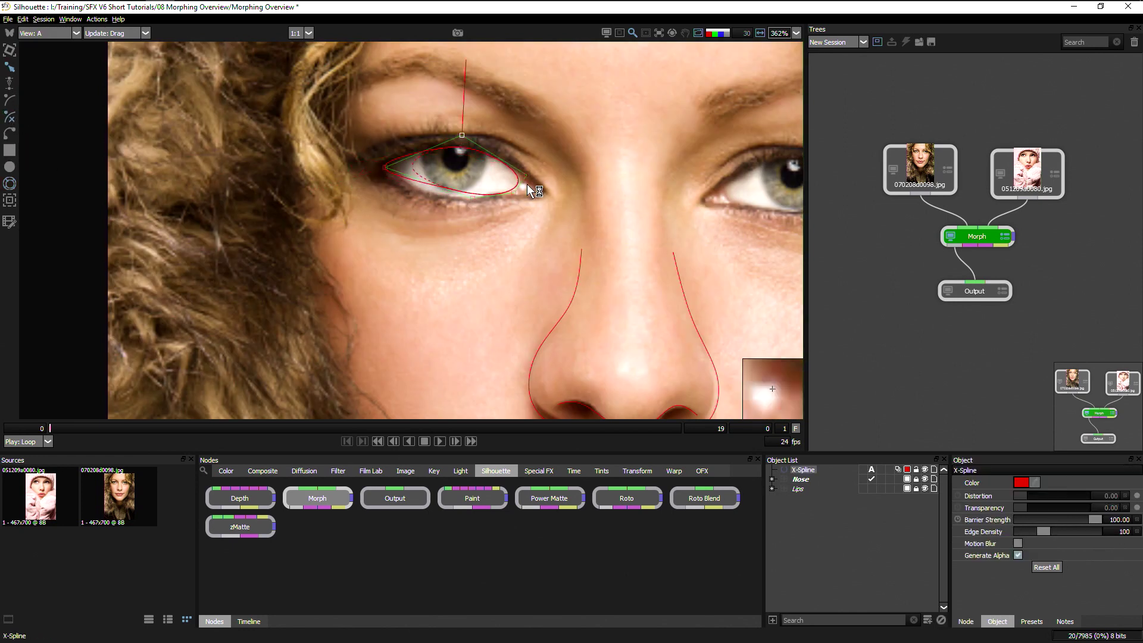
pyautogui.moveTo(525, 175); pyautogui.dragTo(534, 179)
pyautogui.moveTo(513, 192); pyautogui.dragTo(459, 198)
pyautogui.moveTo(385, 167); pyautogui.dragTo(387, 166)
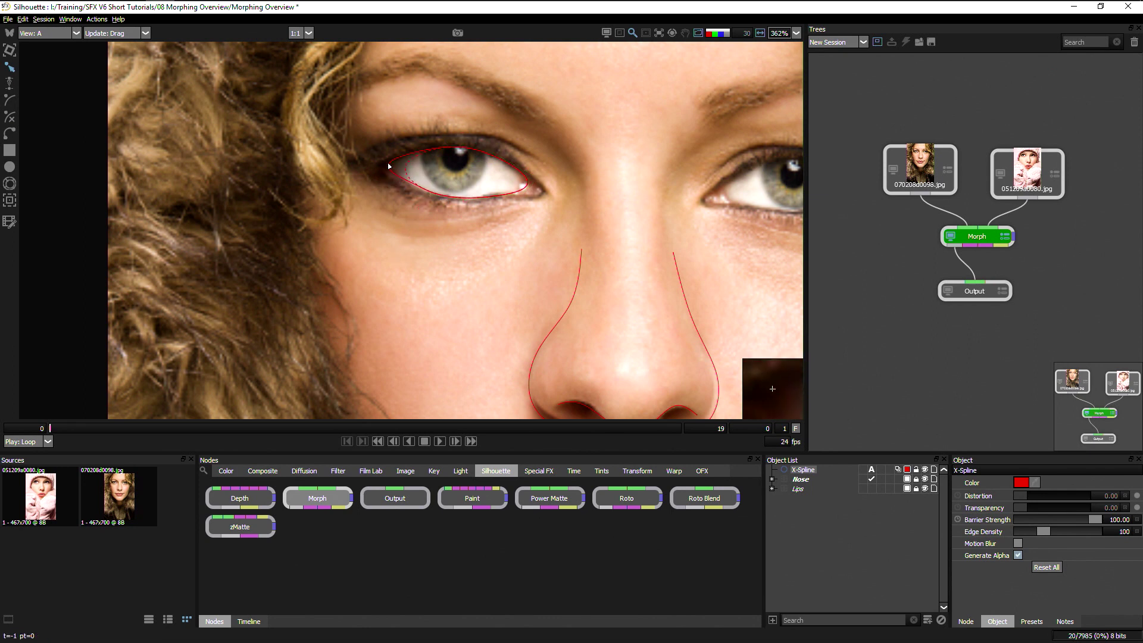
# - Put the eye spline in a new layer and name both the layer and the spline Eye L
pyautogui.click(927, 620)
pyautogui.click(793, 479)
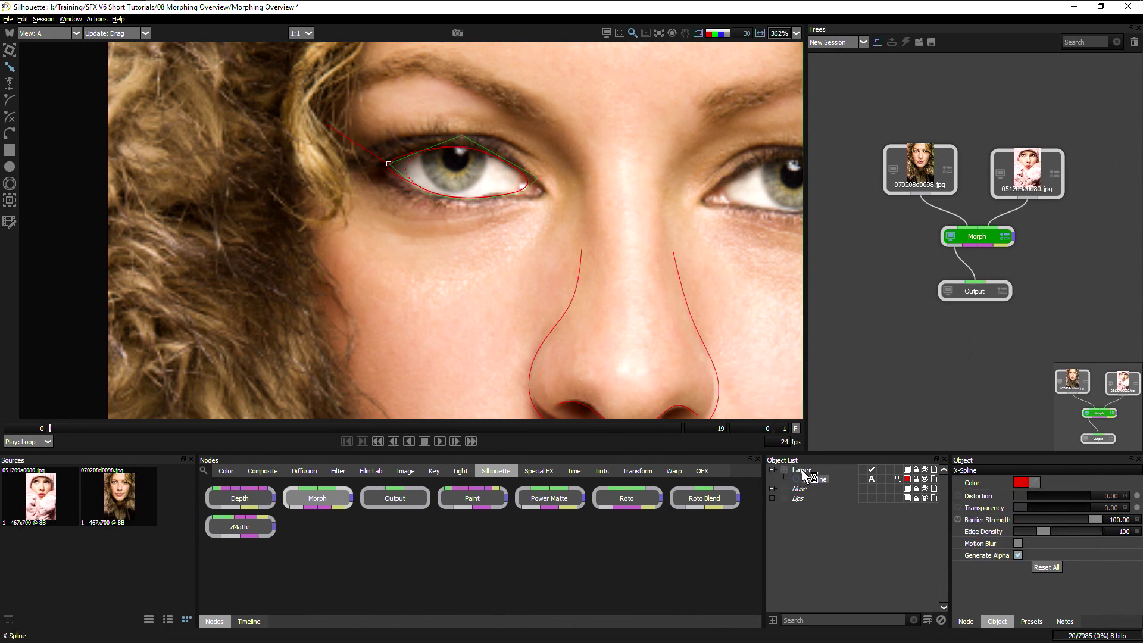
pyautogui.doubleClick(801, 470)
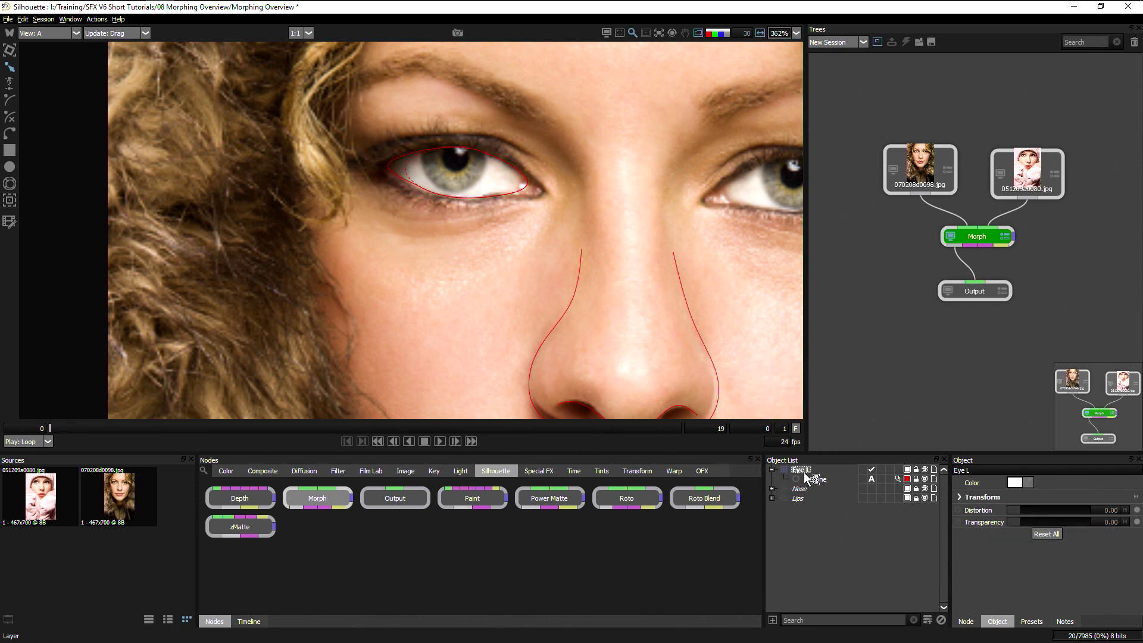
pyautogui.click(816, 479)
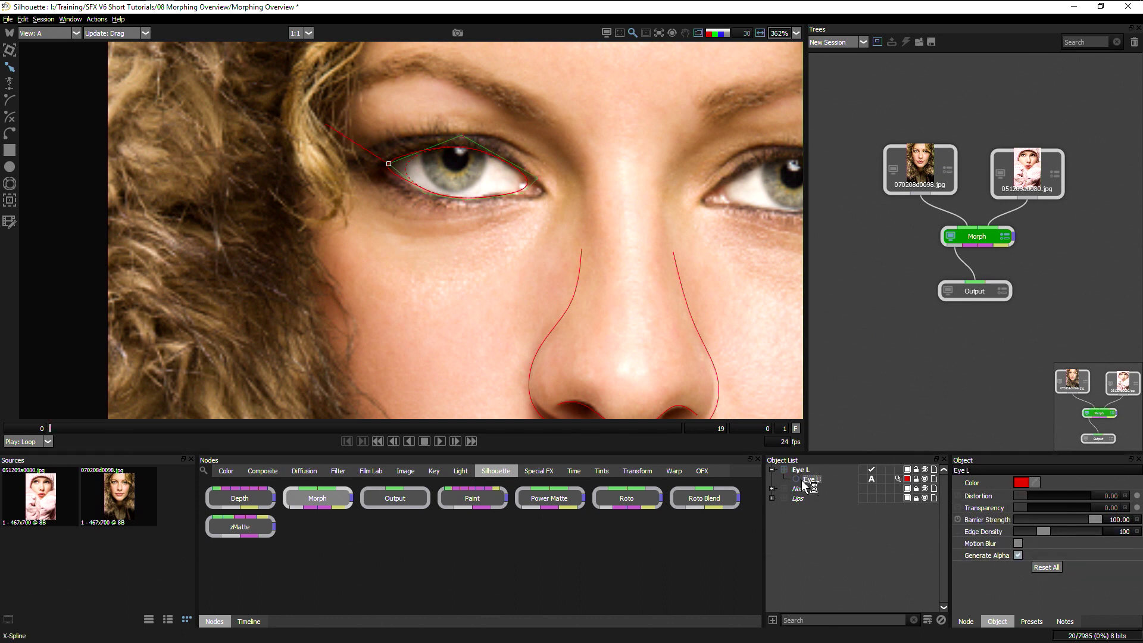
pyautogui.click(824, 483)
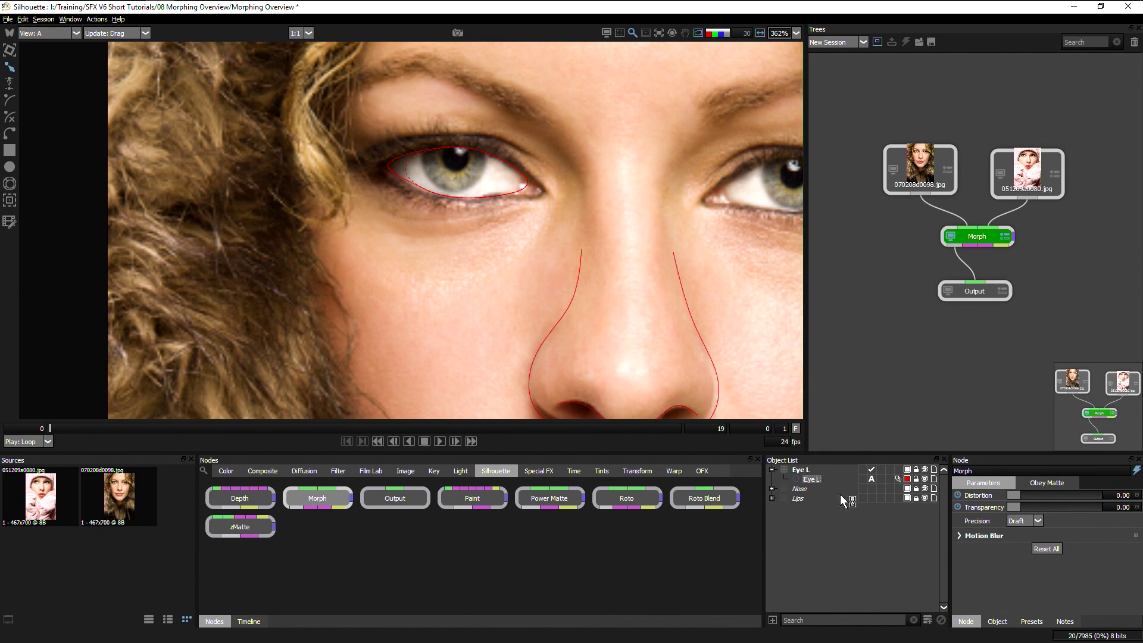
# - Duplicate the Eye L spline for source B and reshape the copy to fit the matching eye of the woman in the pink hat
pyautogui.click(809, 487)
pyautogui.click(824, 479)
pyautogui.hotkey('ctrl', 'd')
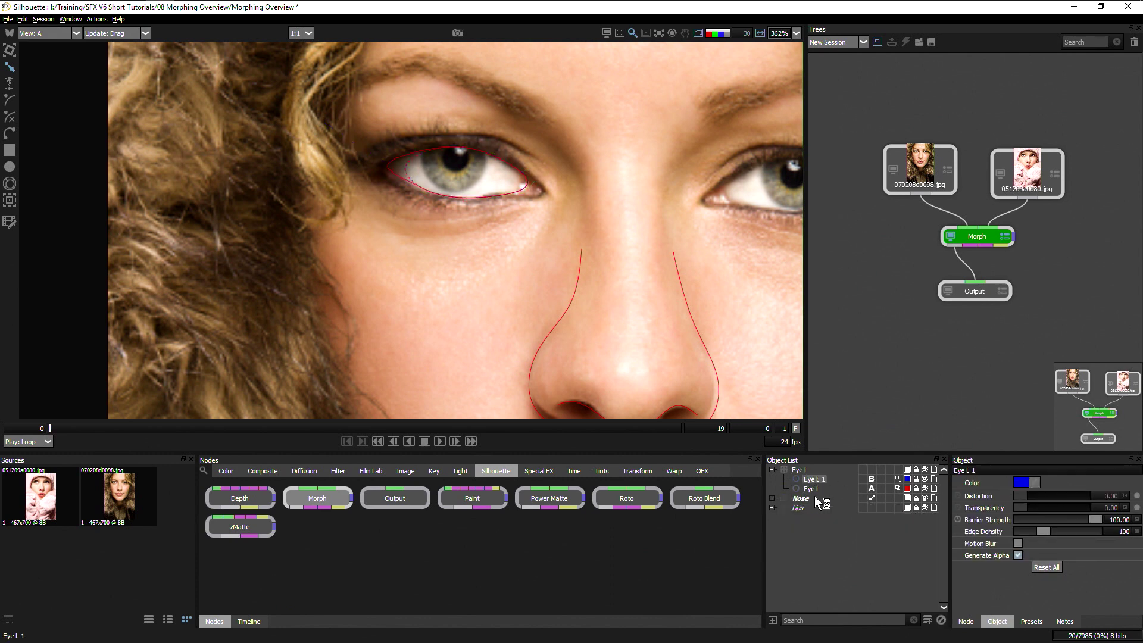
pyautogui.press('2')
pyautogui.moveTo(536, 181); pyautogui.dragTo(543, 170)
pyautogui.moveTo(449, 129); pyautogui.dragTo(469, 115)
pyautogui.moveTo(386, 165); pyautogui.dragTo(424, 189)
pyautogui.moveTo(469, 114); pyautogui.dragTo(452, 105)
pyautogui.moveTo(542, 171); pyautogui.dragTo(545, 171)
pyautogui.moveTo(528, 188); pyautogui.dragTo(527, 191)
pyautogui.moveTo(426, 187); pyautogui.dragTo(424, 191)
pyautogui.moveTo(452, 105); pyautogui.dragTo(452, 106)
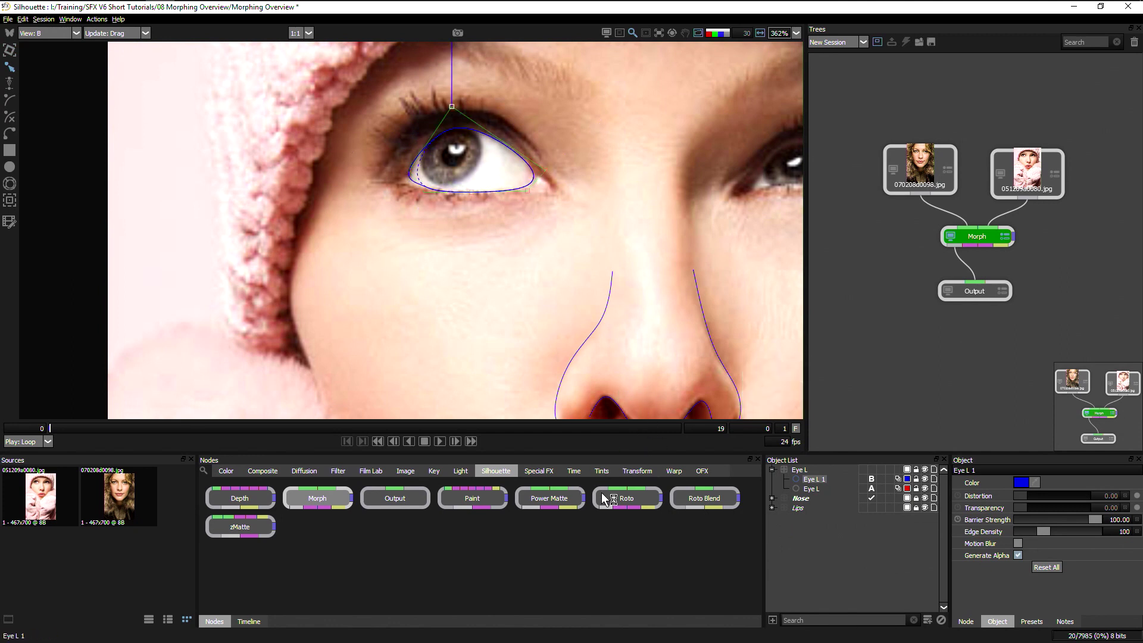
# - With both sources blended, slide the source B correspondence point along the upper eyelid of the Eye L pair
pyautogui.press('3')
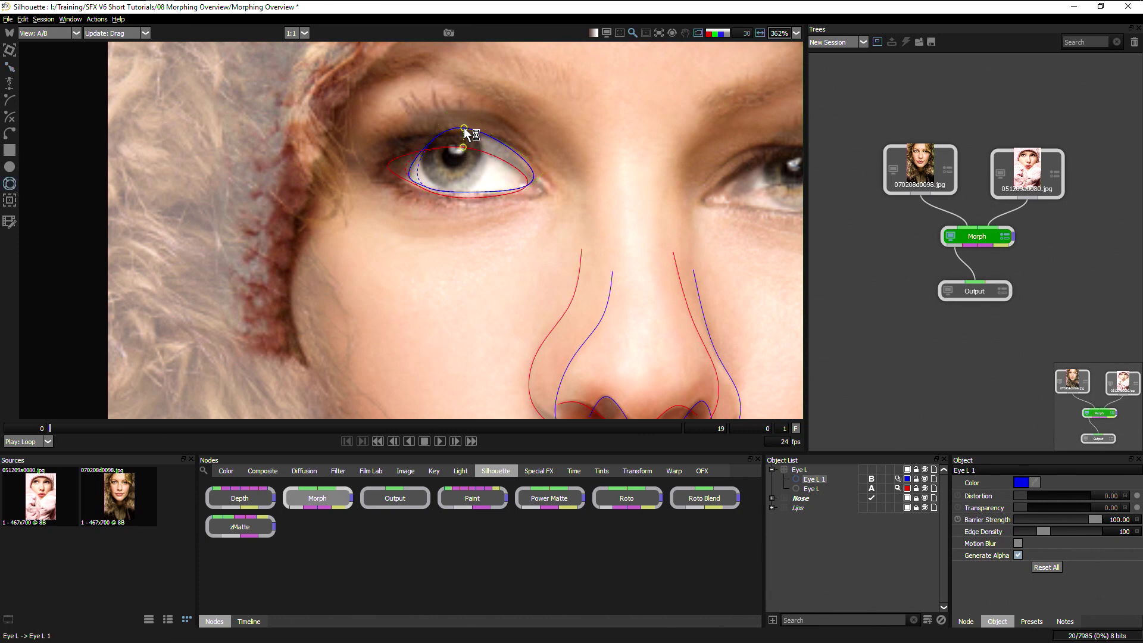
pyautogui.moveTo(464, 128); pyautogui.dragTo(473, 129)
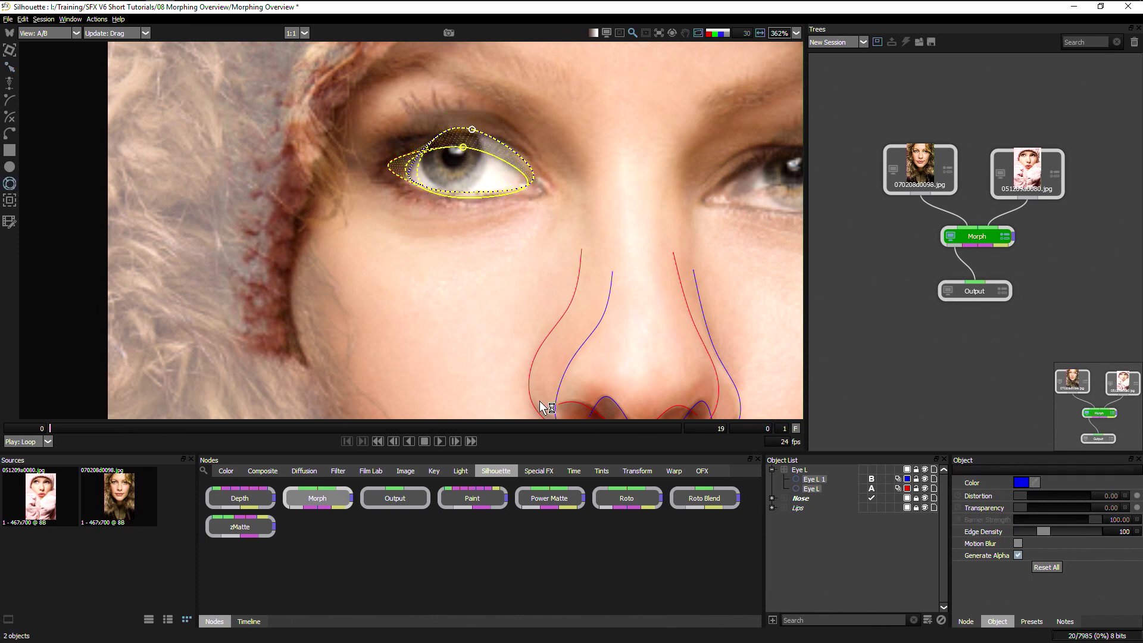
# - Play and scrub the output morph at close zoom to check the eye transition, and return to the first frame
pyautogui.press('4')
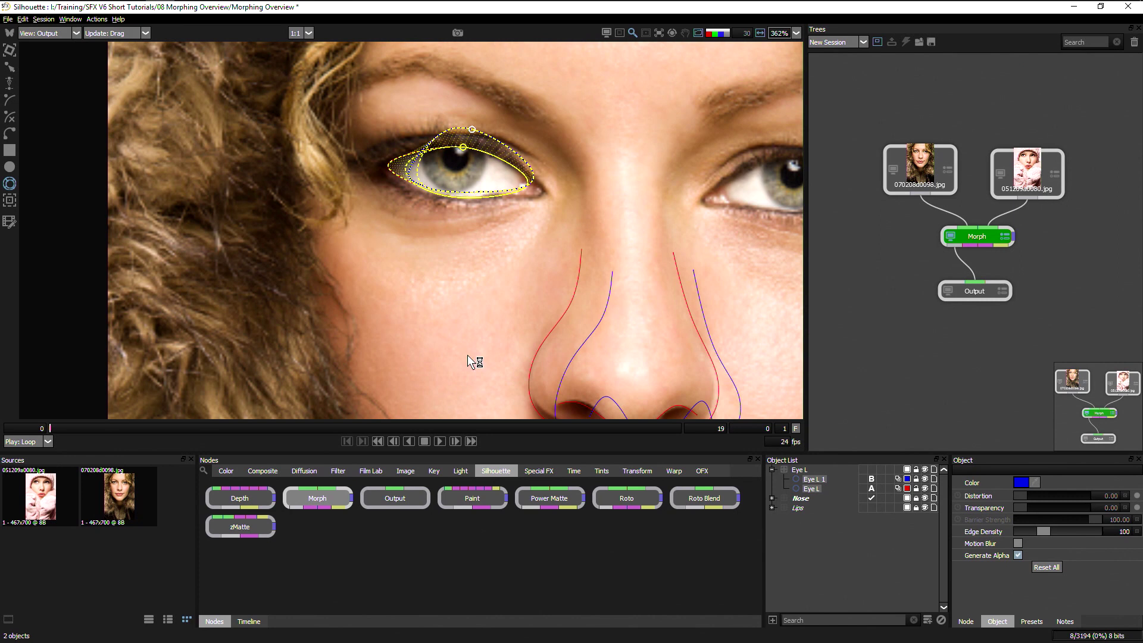
pyautogui.click(440, 441)
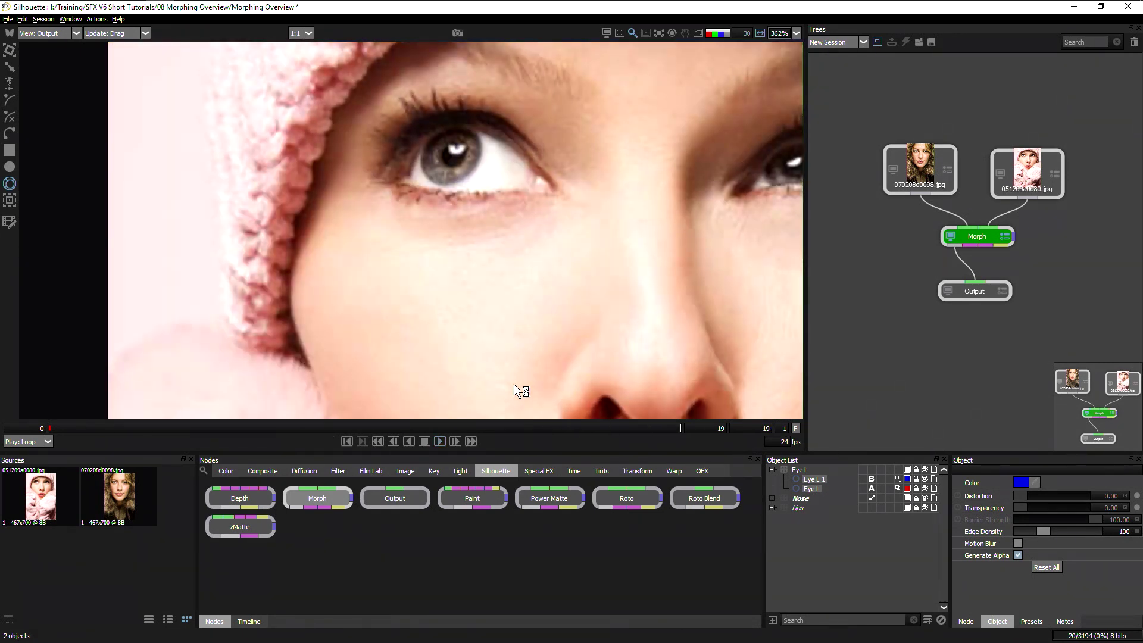
pyautogui.moveTo(473, 424); pyautogui.dragTo(412, 444)
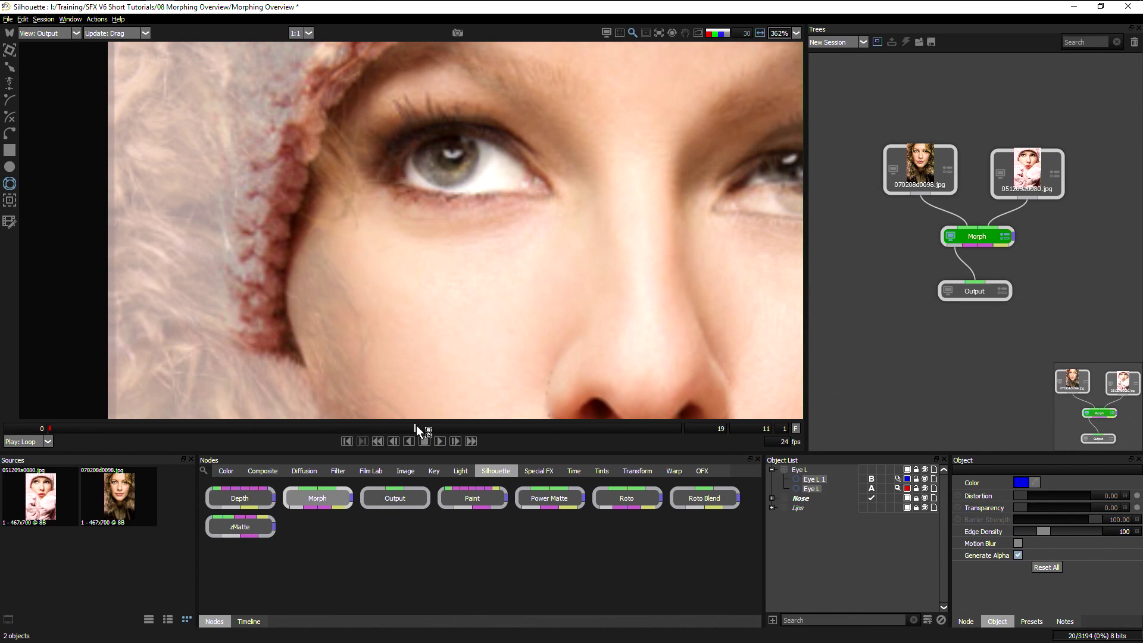
pyautogui.moveTo(416, 424); pyautogui.dragTo(391, 430)
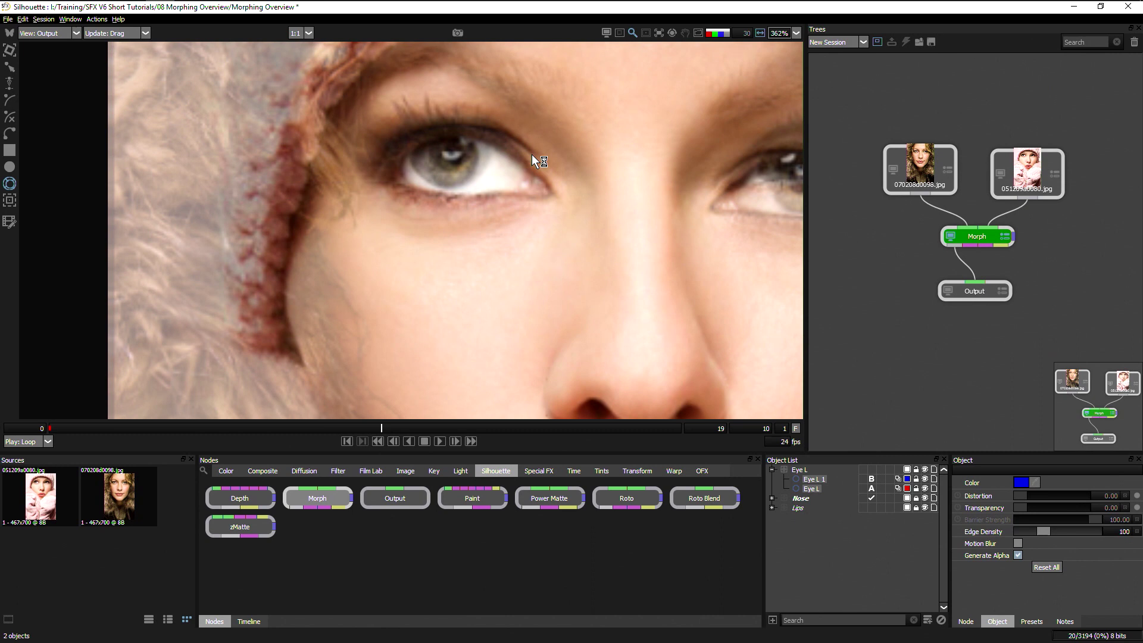
pyautogui.moveTo(380, 426); pyautogui.dragTo(153, 440)
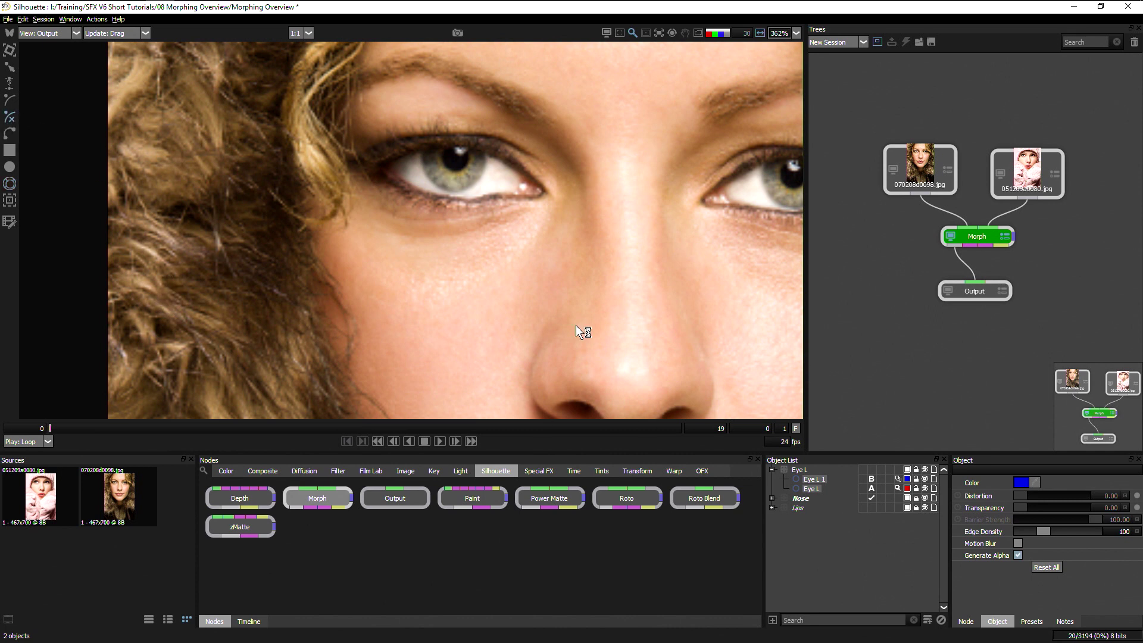
# - Draw an open X-Spline for source A along the outer edge of the iris in the Eye L layer, comparing both sources
pyautogui.click(799, 469)
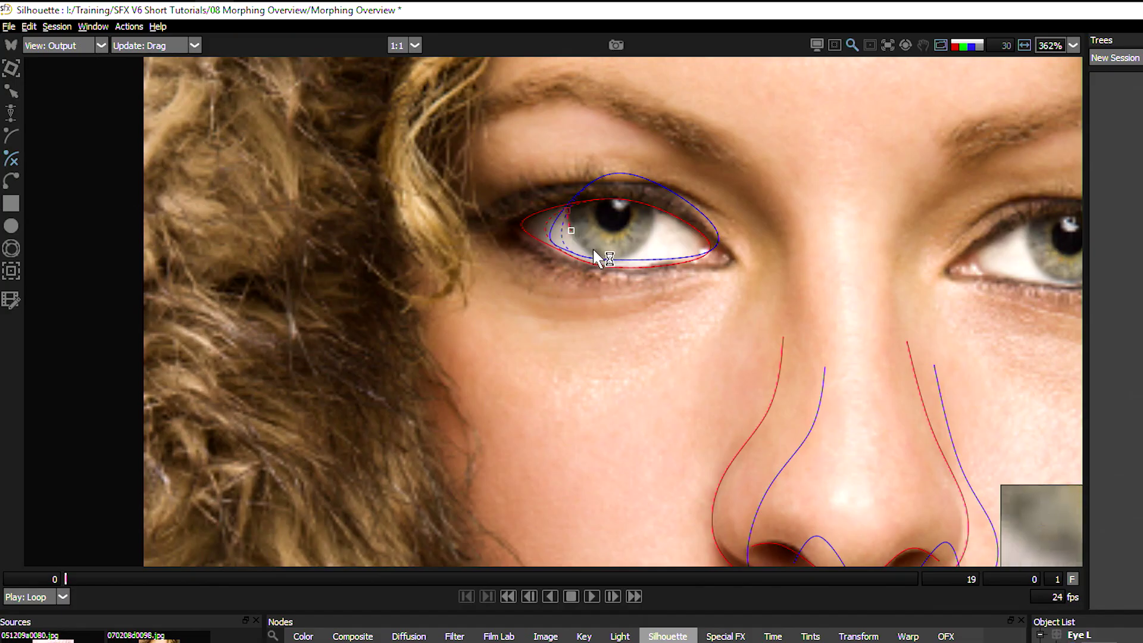
pyautogui.click(589, 251)
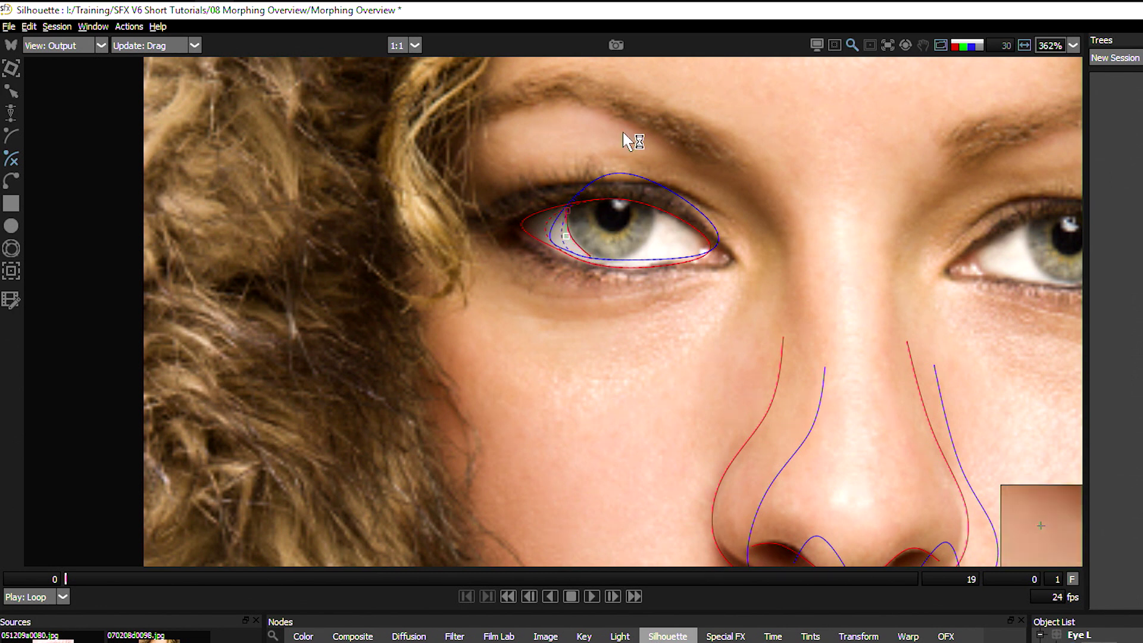
pyautogui.press('2')
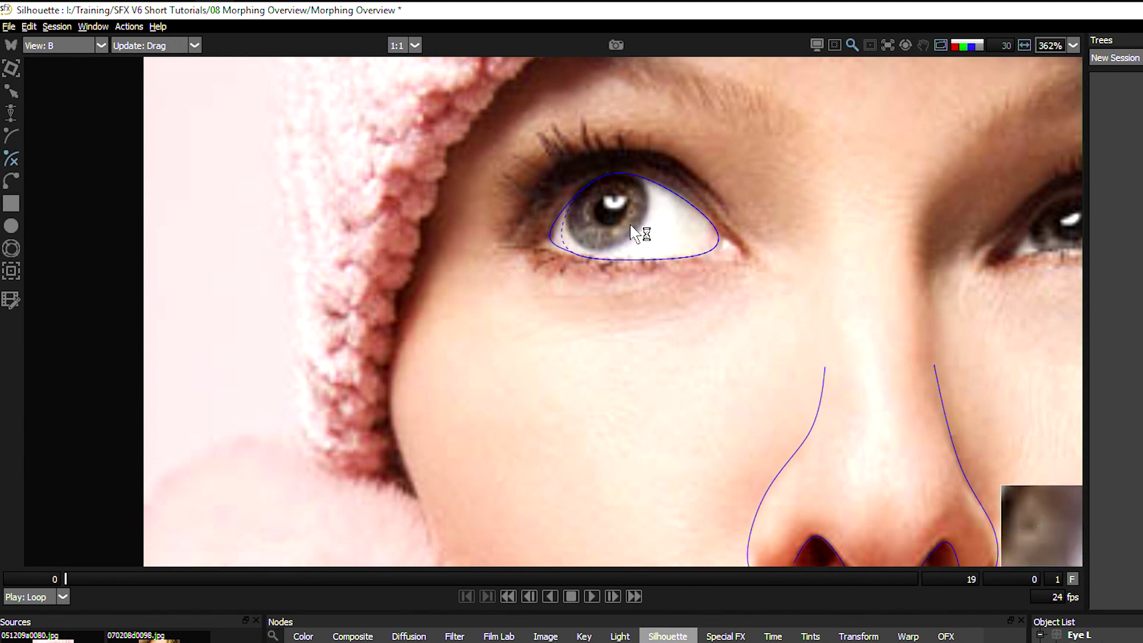
pyautogui.press('a')
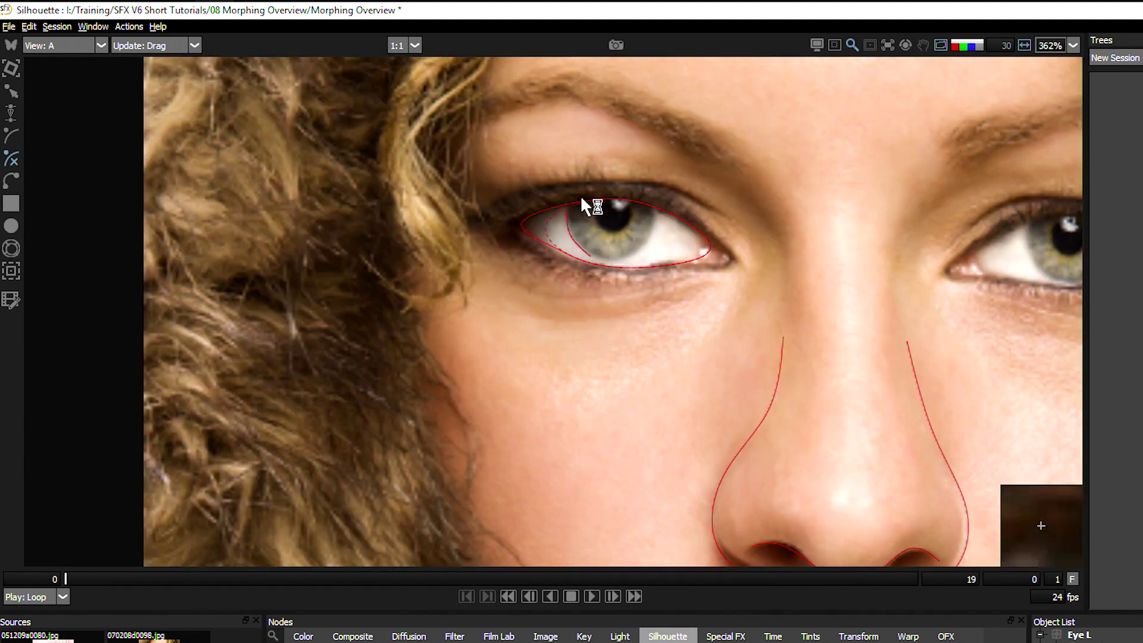
pyautogui.press('b')
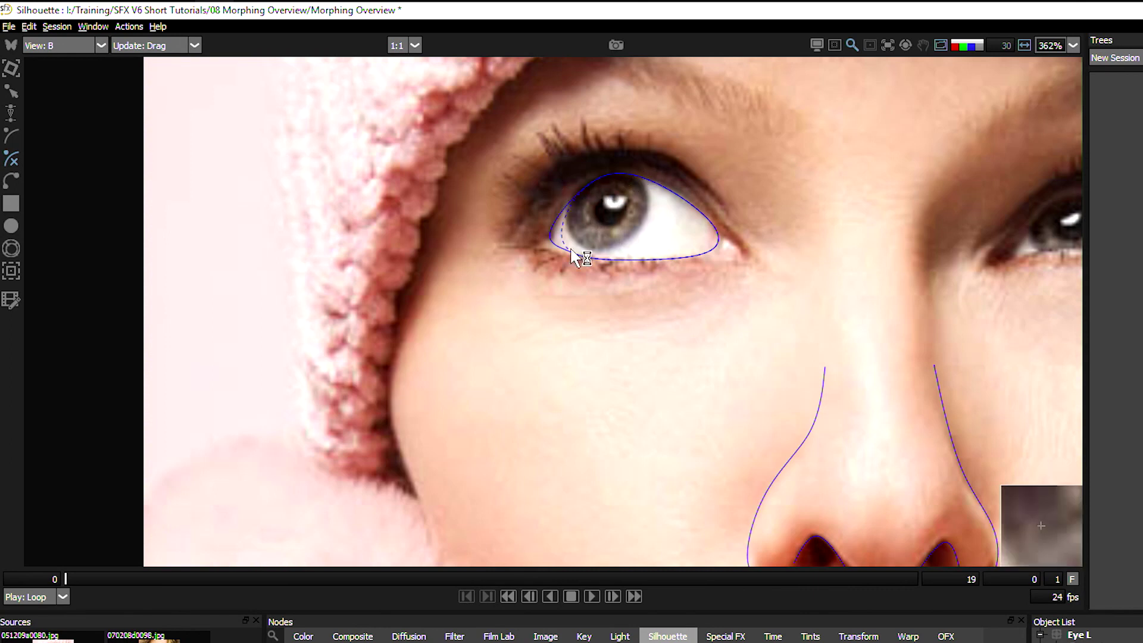
pyautogui.press('a')
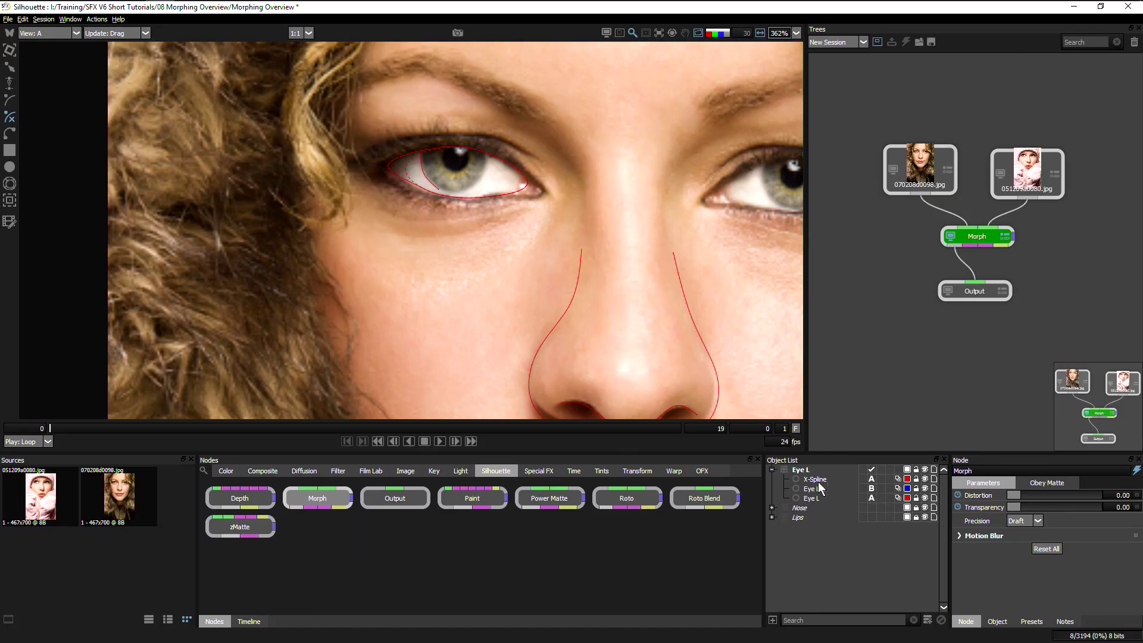
# - Rename the newly drawn iris spline in the Eye L layer as Iris L L
pyautogui.click(817, 479)
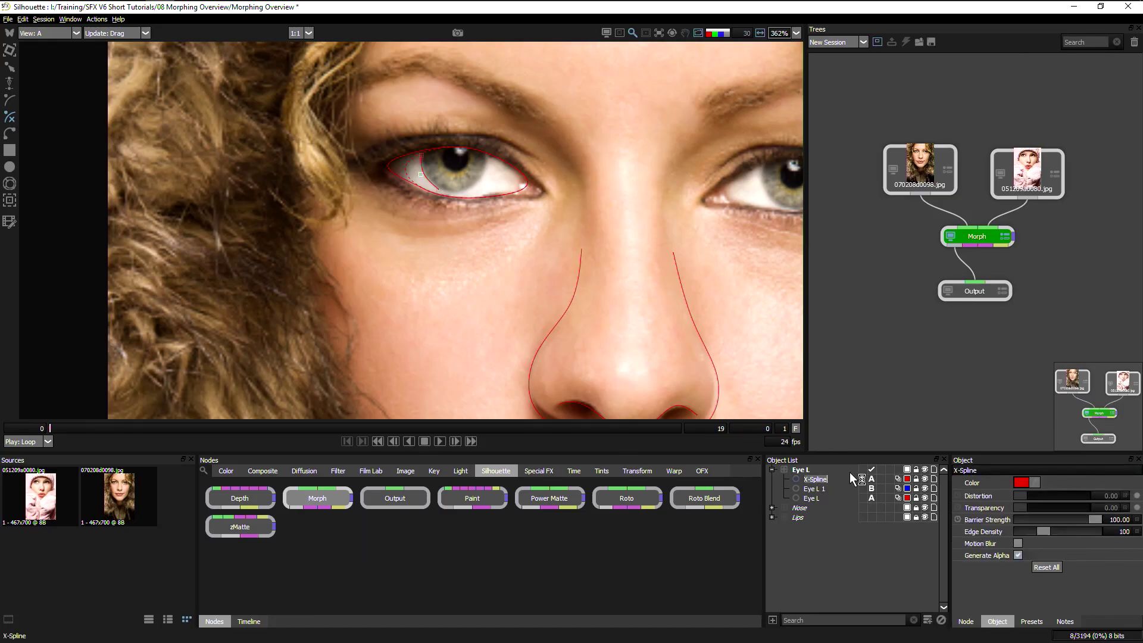
pyautogui.write('Iris L L')
pyautogui.press('Return')
# - Draw an open X-Spline for source A along the nose-side edge of the iris and name it Iris L R
pyautogui.click(483, 162)
pyautogui.click(488, 157)
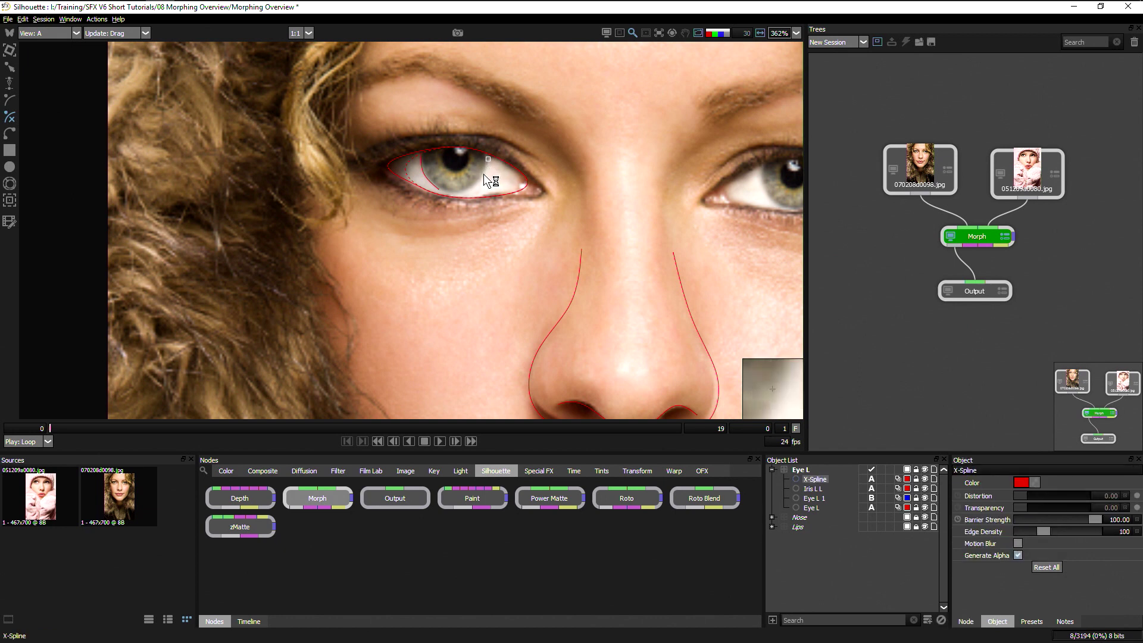
pyautogui.click(483, 175)
pyautogui.click(468, 192)
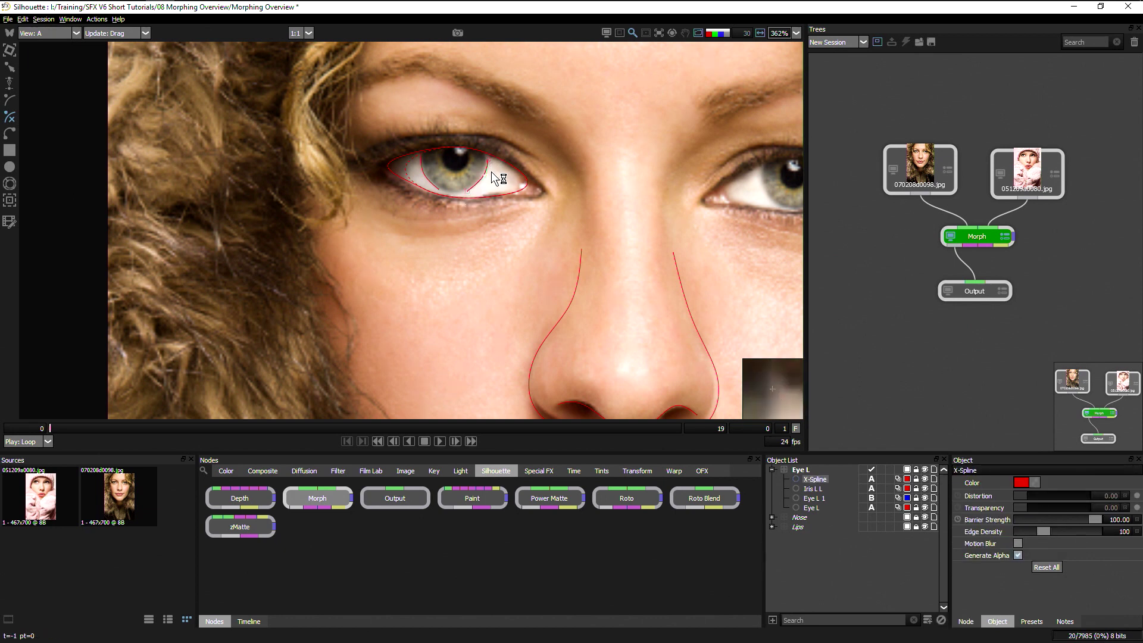
pyautogui.doubleClick(820, 479)
pyautogui.write('Iris L R')
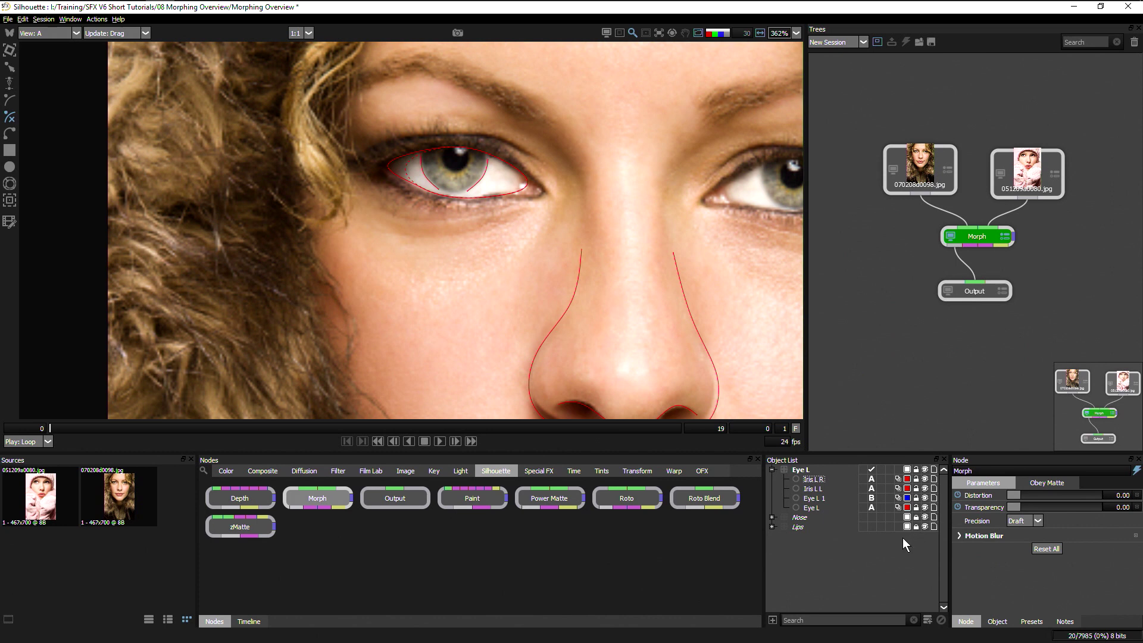
pyautogui.press('Return')
# - Draw a circle around the pupil on source A, fit it to the pupil's edge, and name it Pupil L
pyautogui.moveTo(446, 163); pyautogui.dragTo(471, 146)
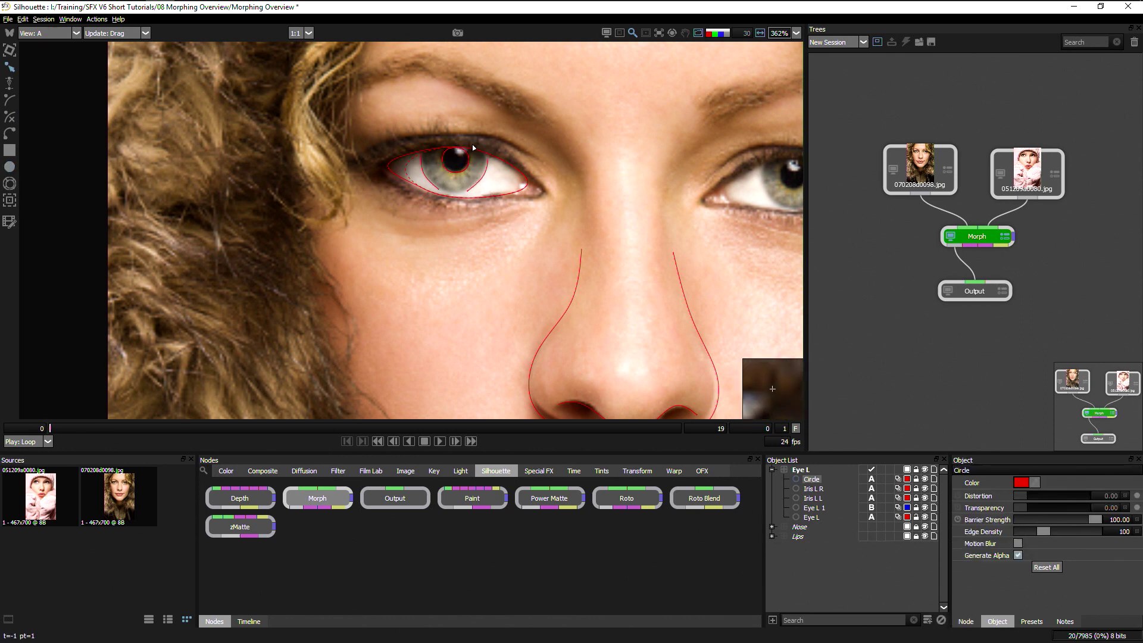
pyautogui.click(442, 145)
pyautogui.click(438, 148)
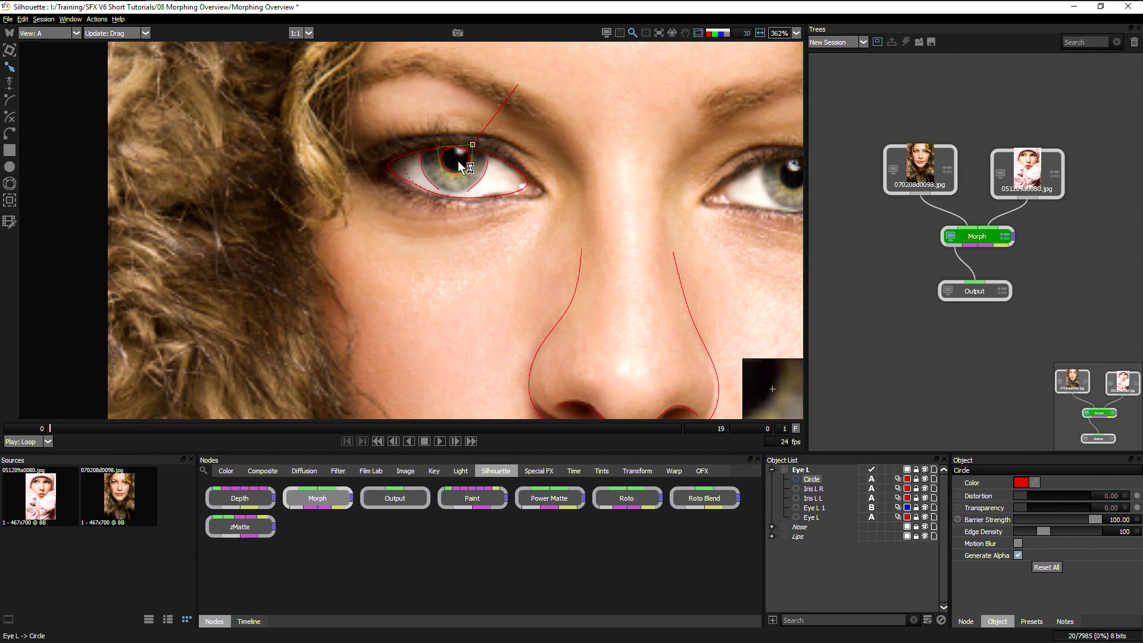
pyautogui.click(467, 148)
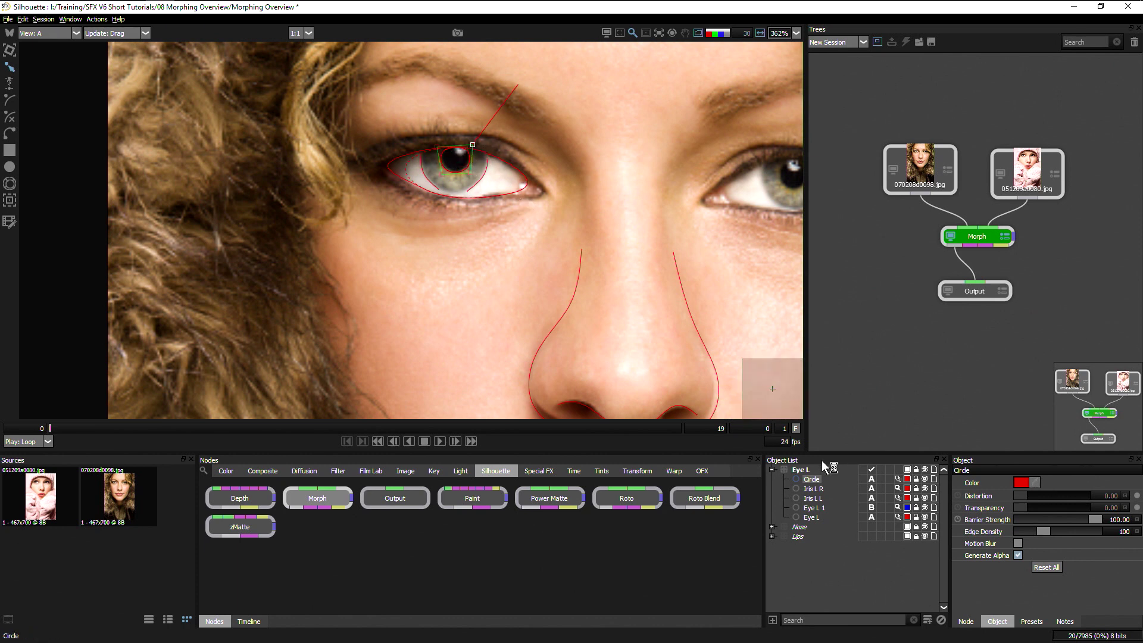
pyautogui.doubleClick(811, 479)
pyautogui.write('Pupil')
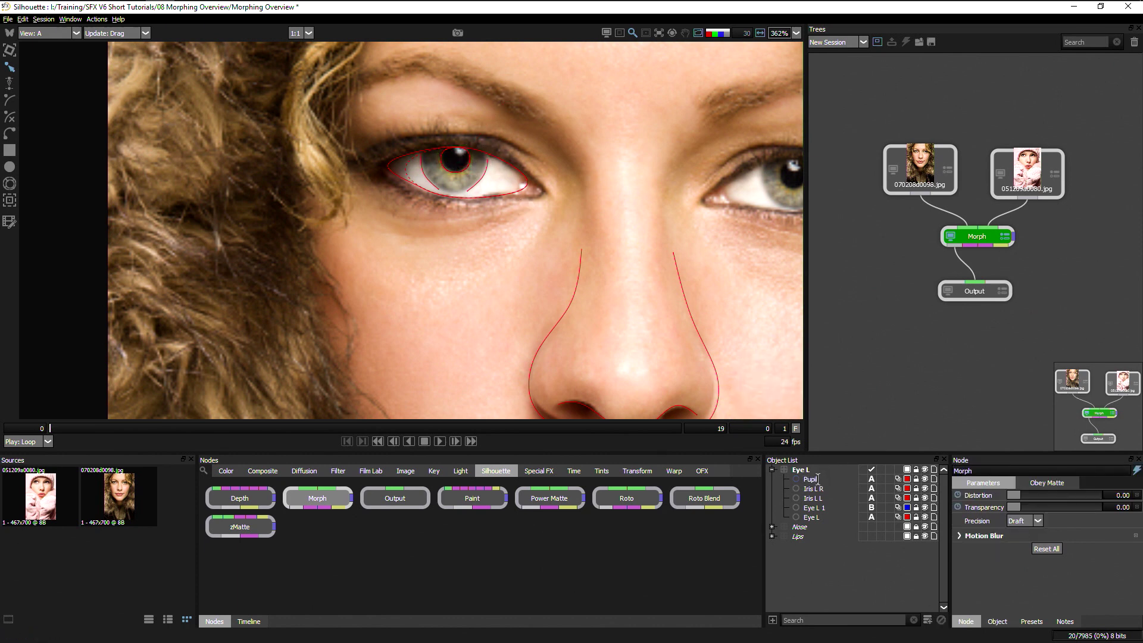
pyautogui.press('Return')
# - Duplicate Pupil L, Iris L R and Iris L L, assign the copies to source B, and display source B
pyautogui.click(812, 480)
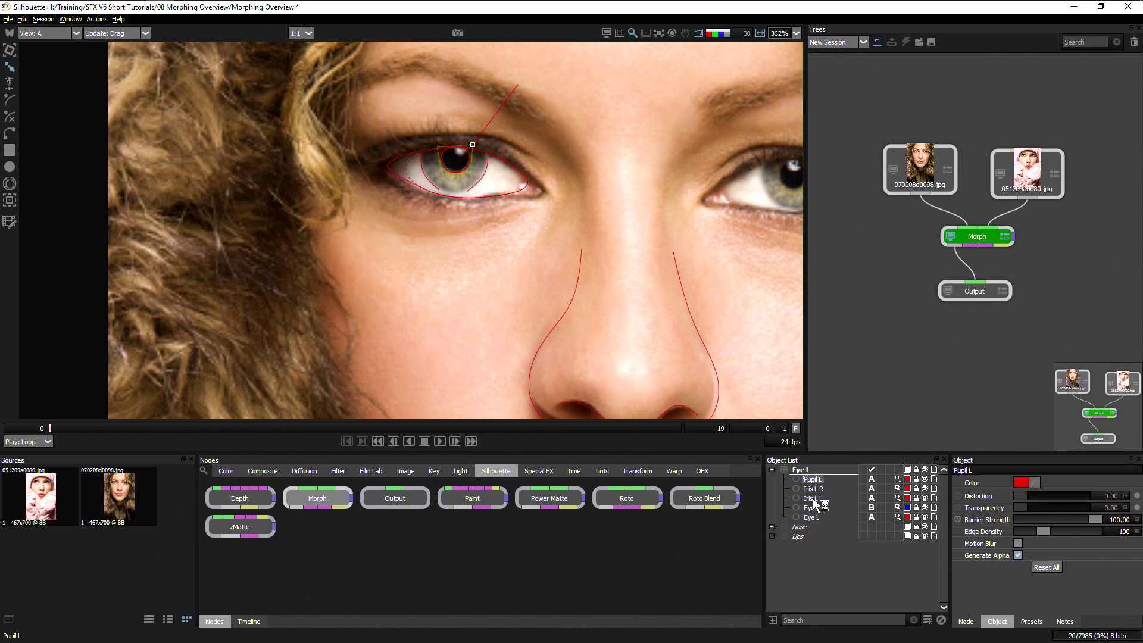
pyautogui.keyDown('shift'); pyautogui.click(813, 498); pyautogui.keyUp('shift')
pyautogui.hotkey('ctrl', 'd')
pyautogui.click(871, 498)
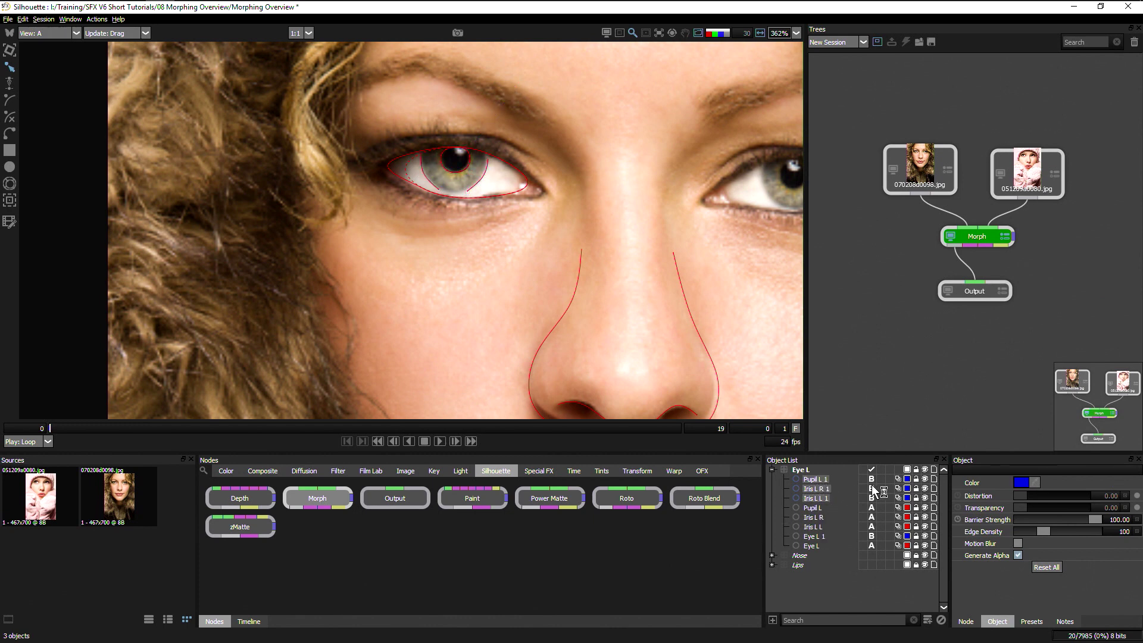
pyautogui.press('2')
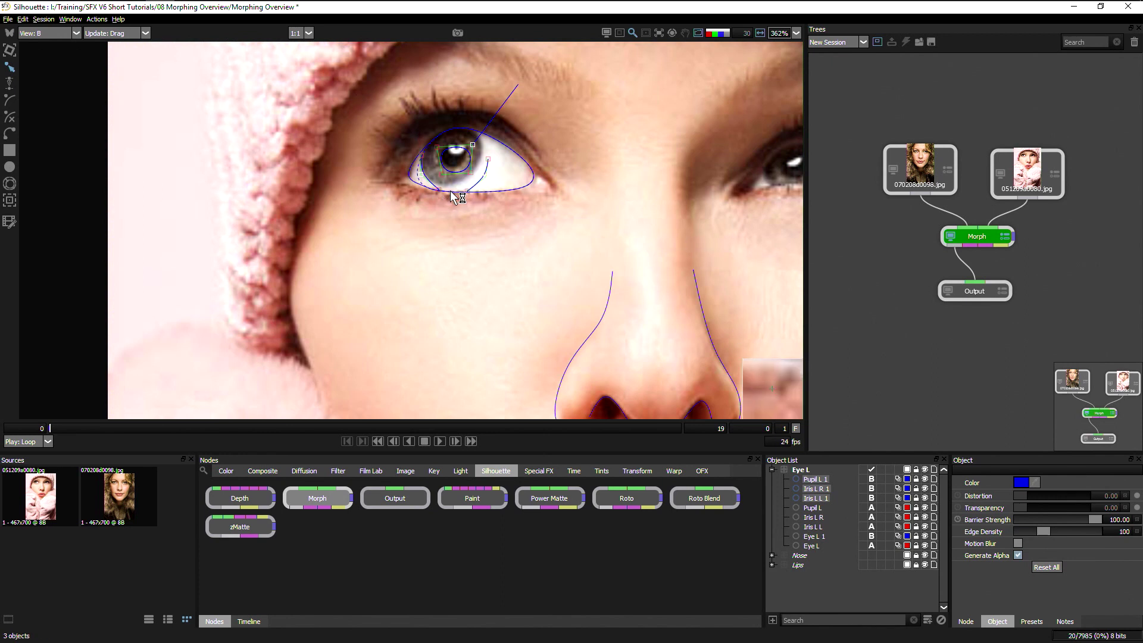
# - Move and reshape the duplicated pupil and iris shapes to fit the eye of the woman in the pink hat
pyautogui.press('t')
pyautogui.moveTo(467, 151); pyautogui.dragTo(465, 145)
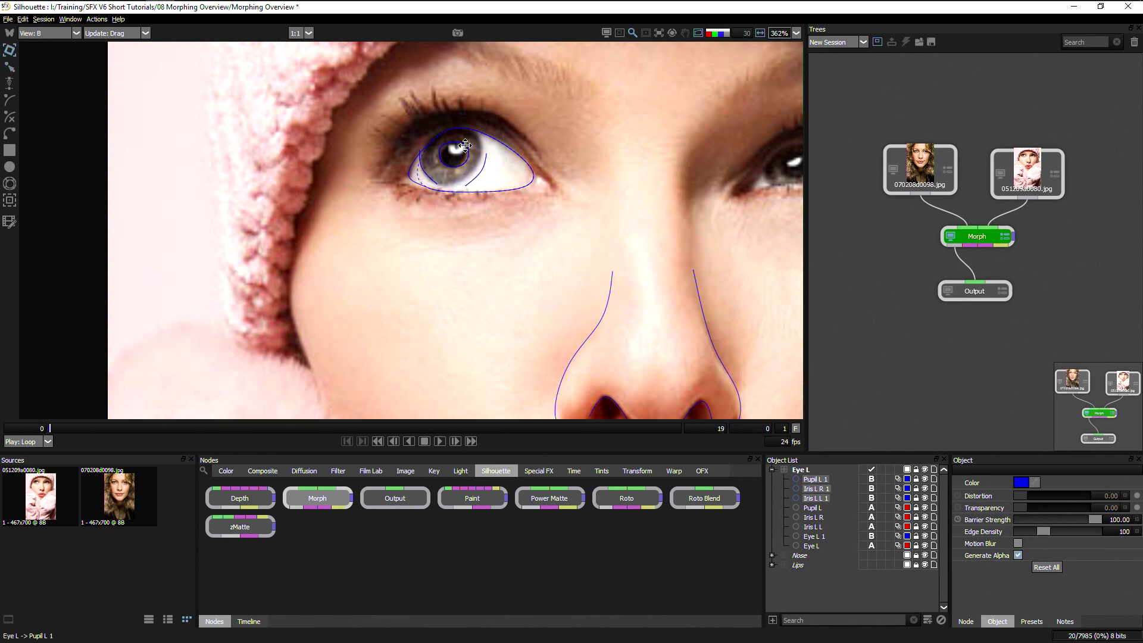
pyautogui.click(801, 470)
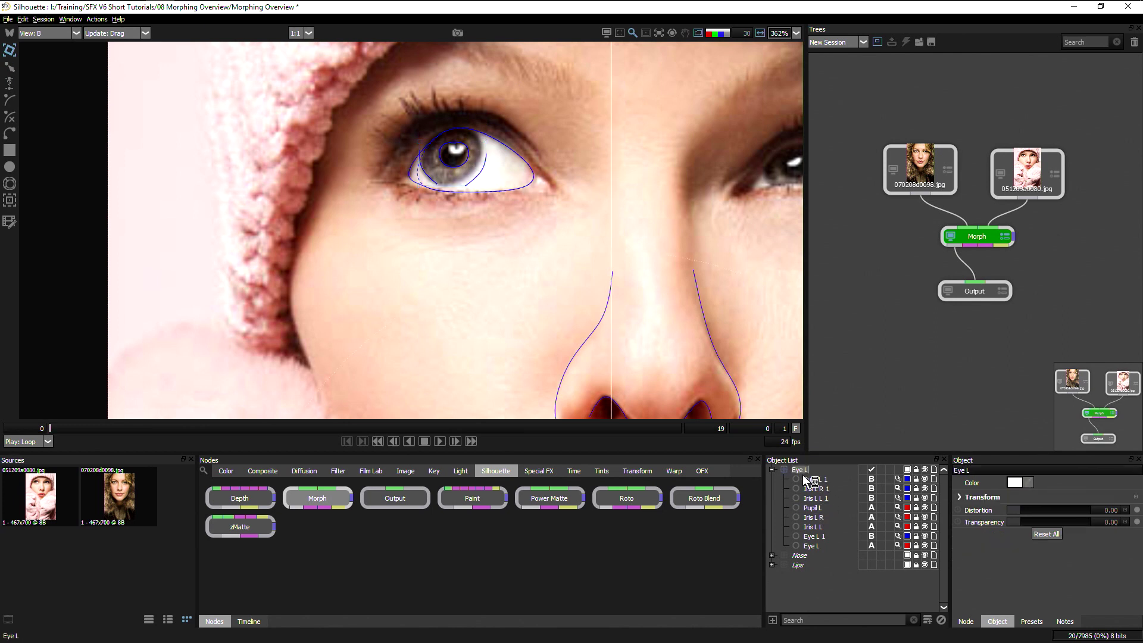
pyautogui.click(805, 479)
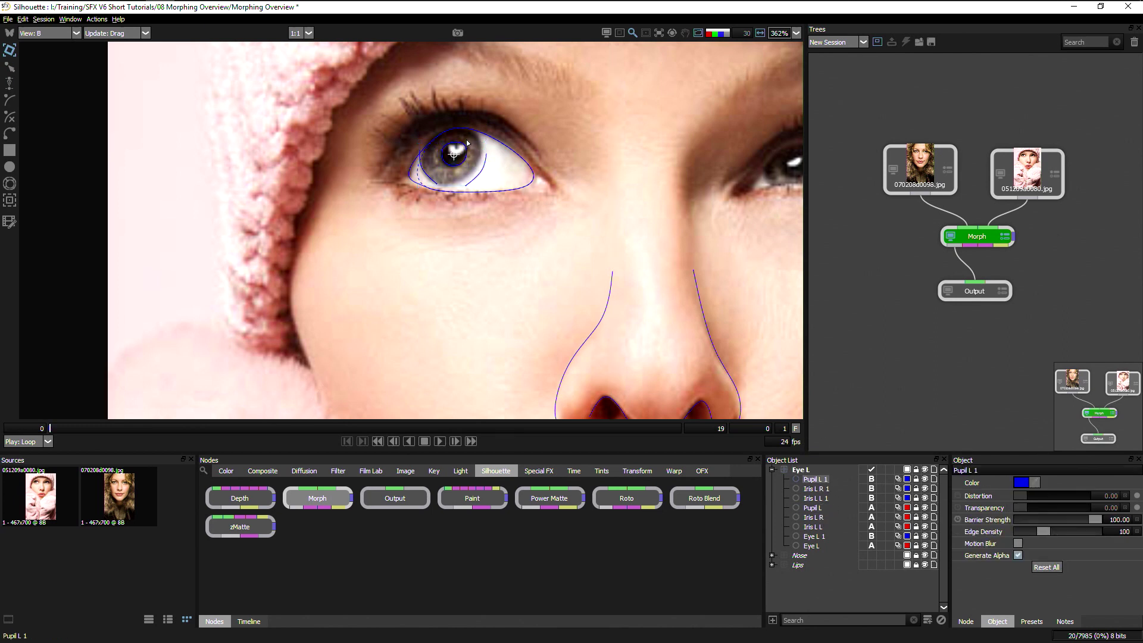
pyautogui.moveTo(481, 177); pyautogui.dragTo(421, 158)
pyautogui.click(426, 175)
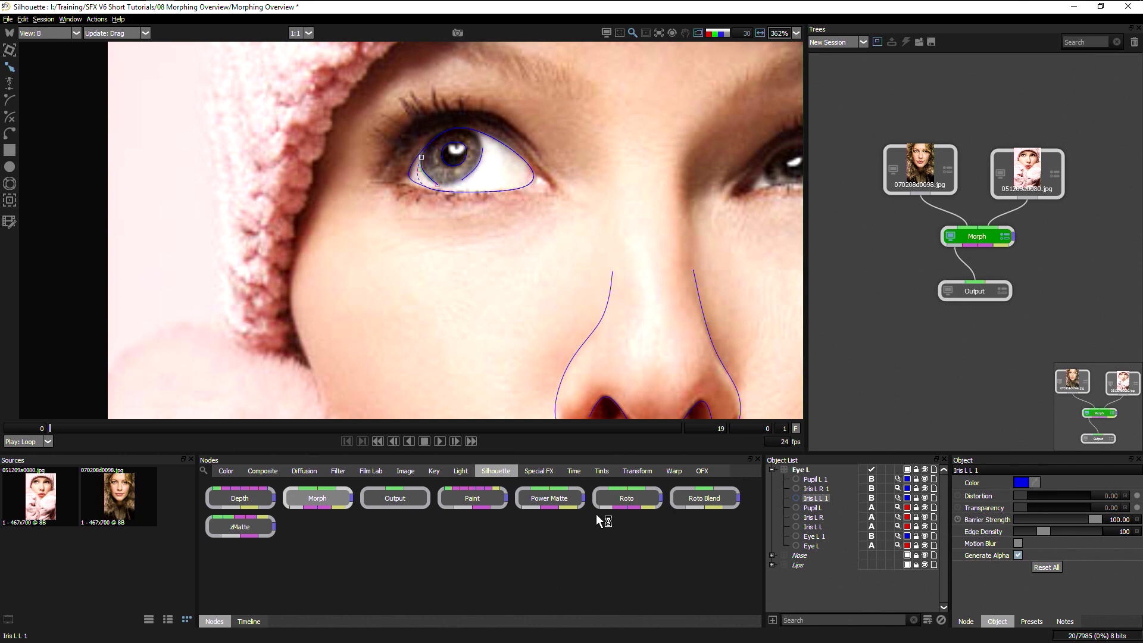
# - Blend both sources and examine the correspondence of the iris and pupil shape pairs in the Eye L layer
pyautogui.press('3')
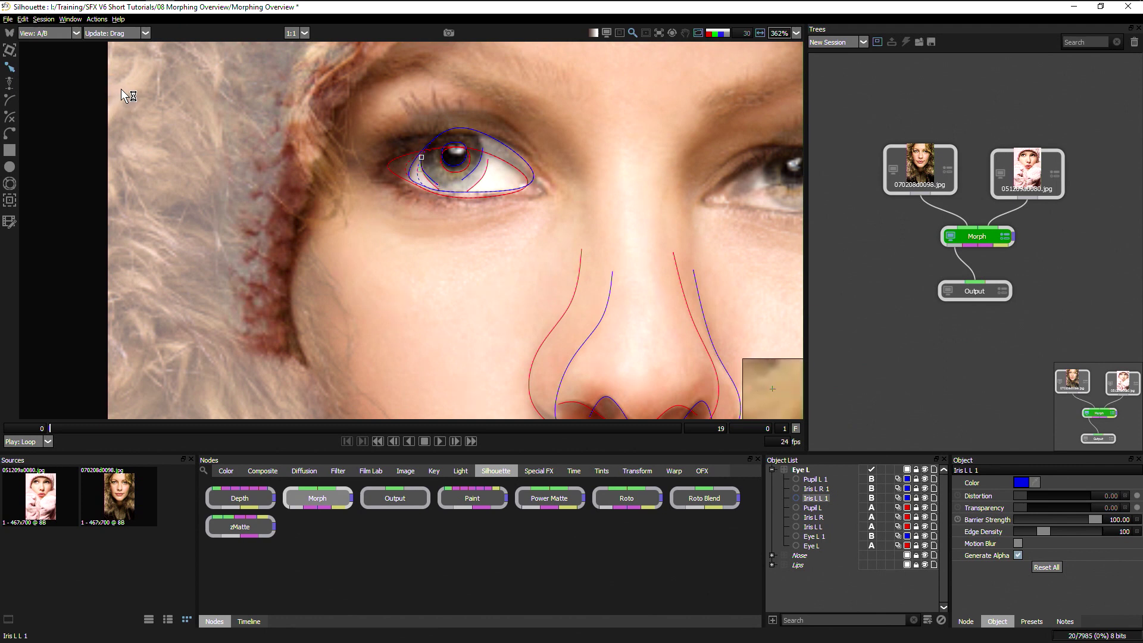
pyautogui.press('1')
pyautogui.press('b')
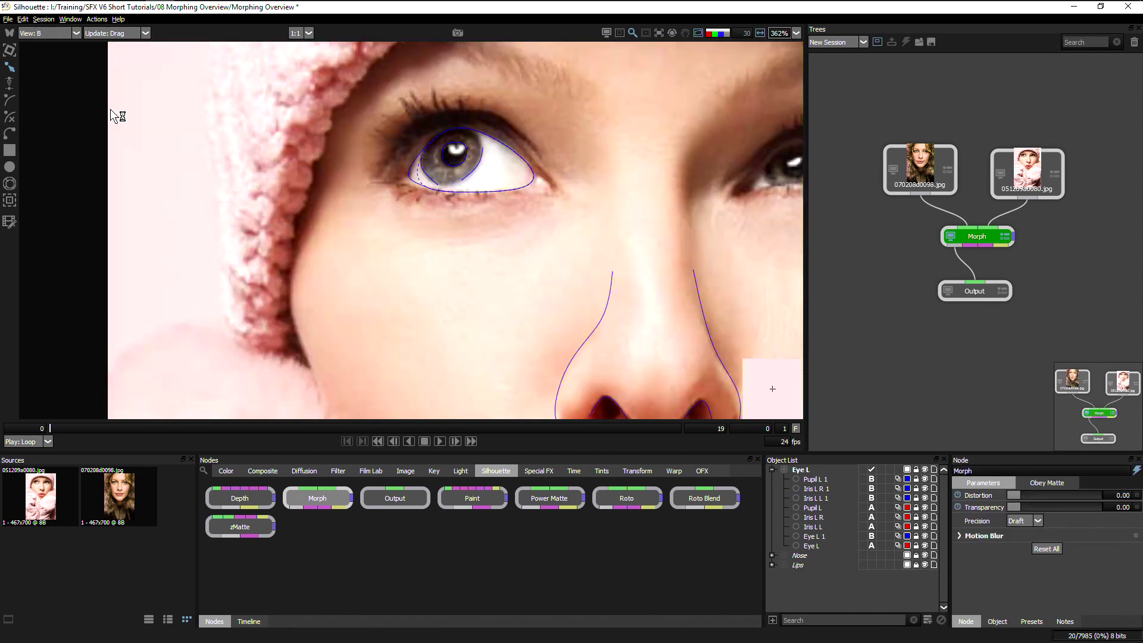
pyautogui.press('3')
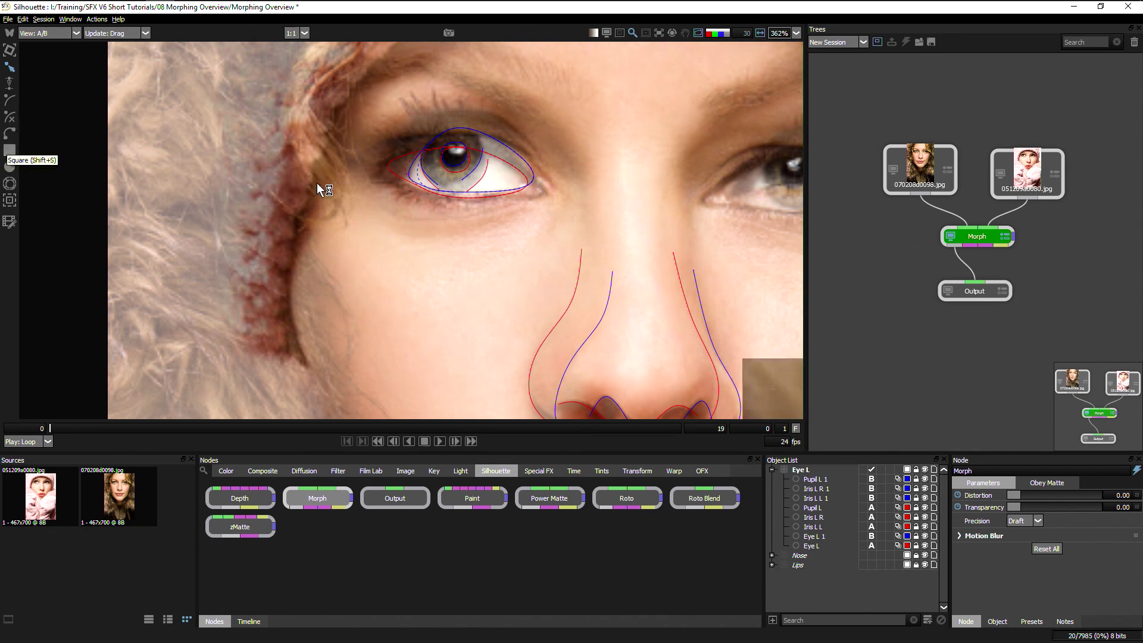
pyautogui.click(9, 183)
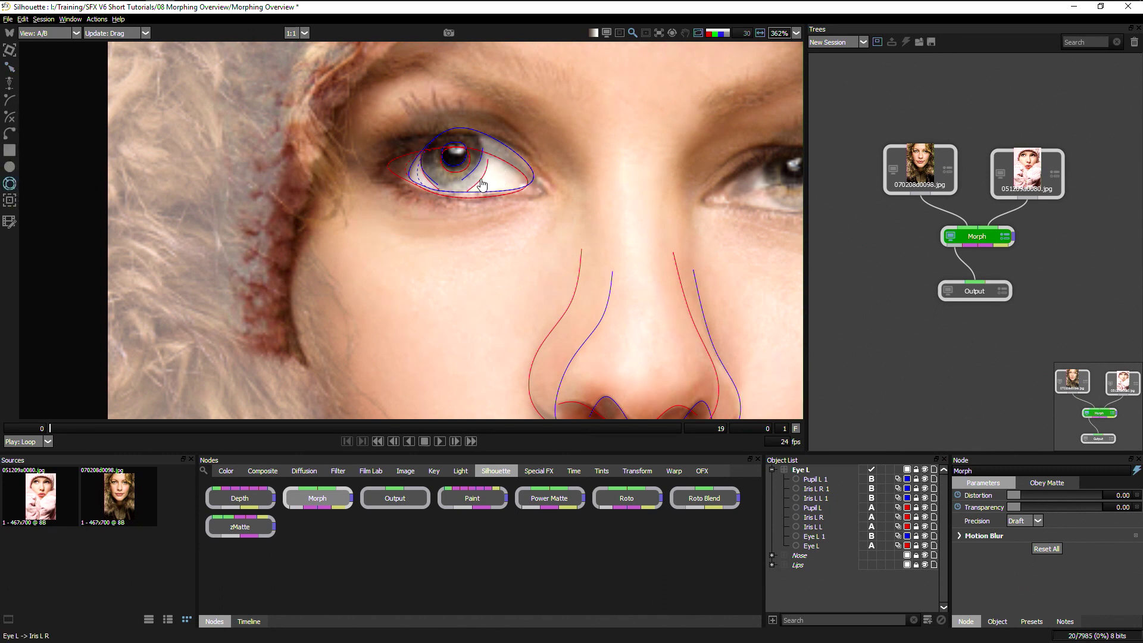
pyautogui.click(479, 178)
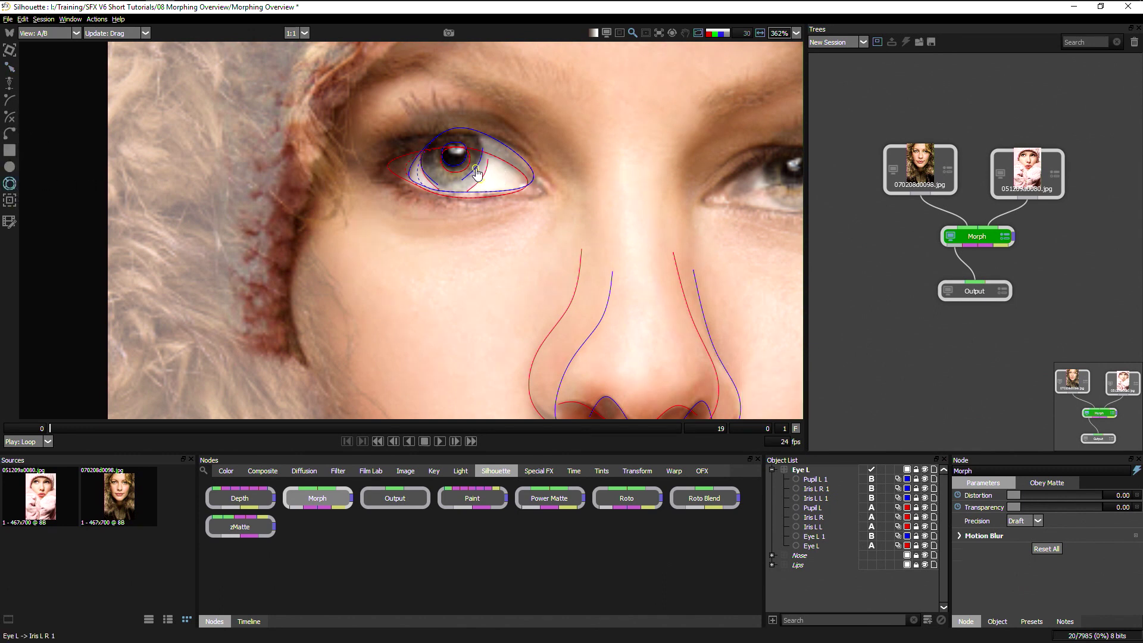
pyautogui.click(434, 182)
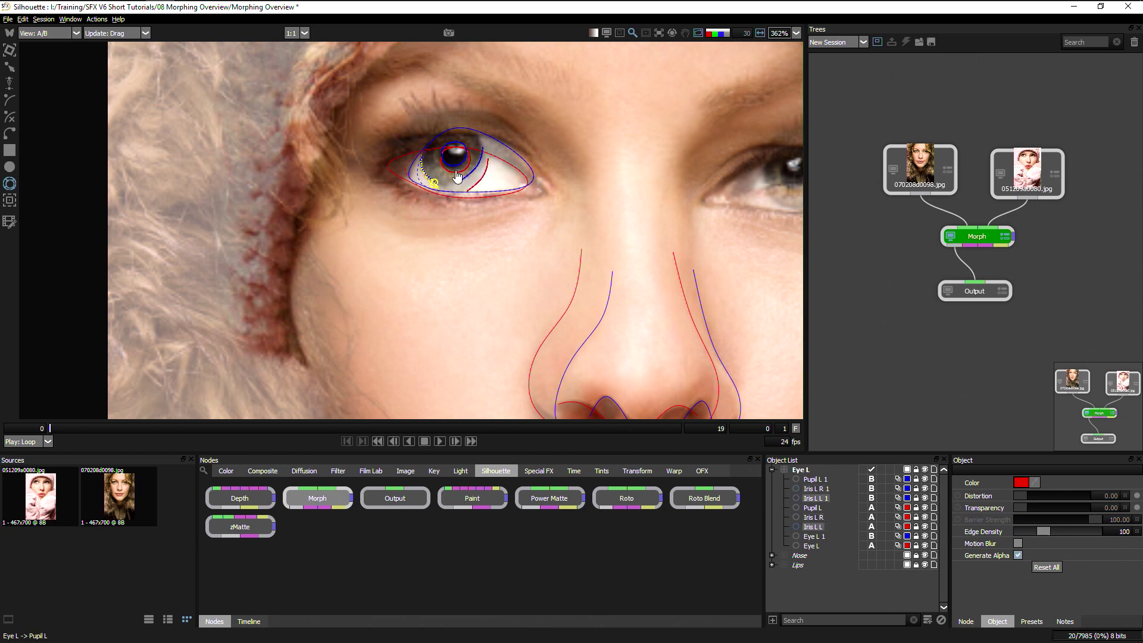
pyautogui.click(456, 170)
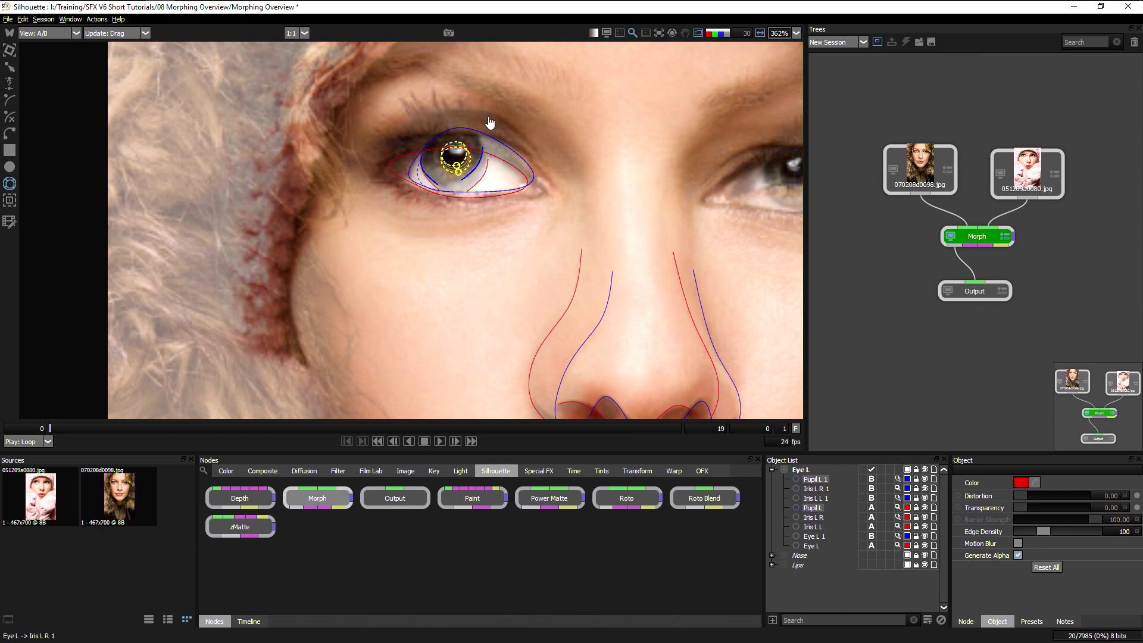
# - Show the output with the shape overlay hidden, play the morph, and scrub back to frame 9 to inspect the eye
pyautogui.press('4')
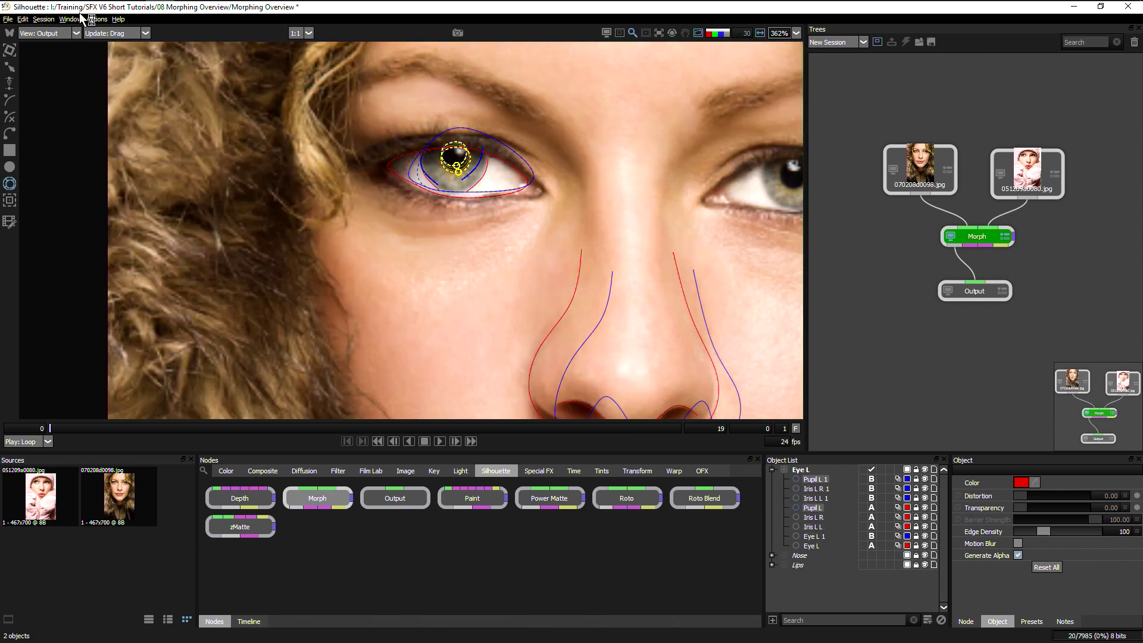
pyautogui.click(698, 33)
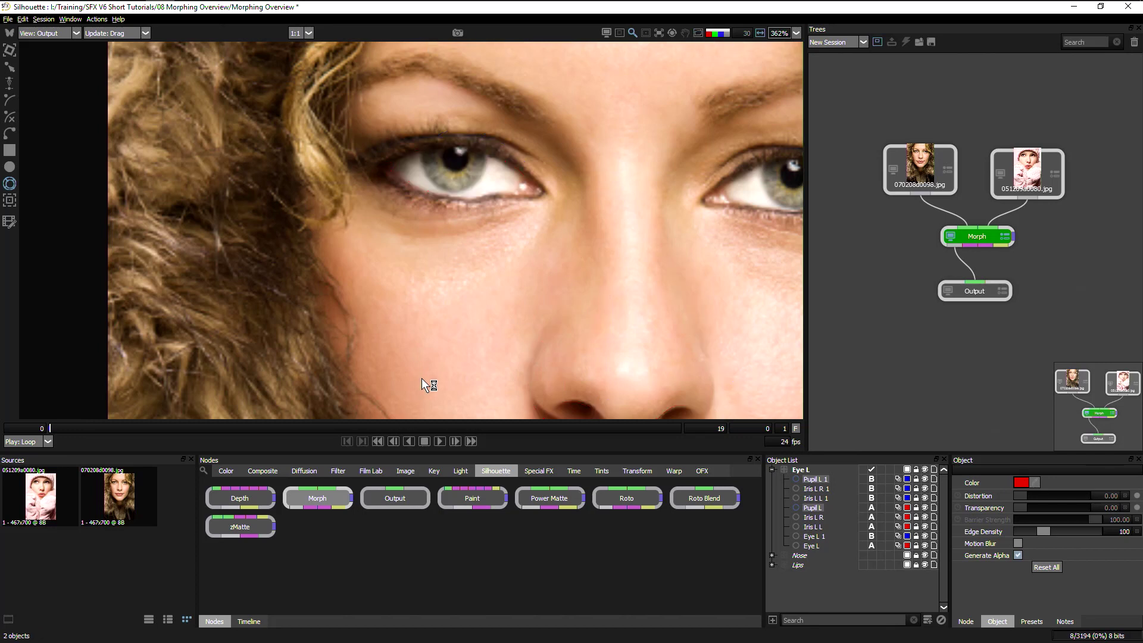
pyautogui.click(439, 441)
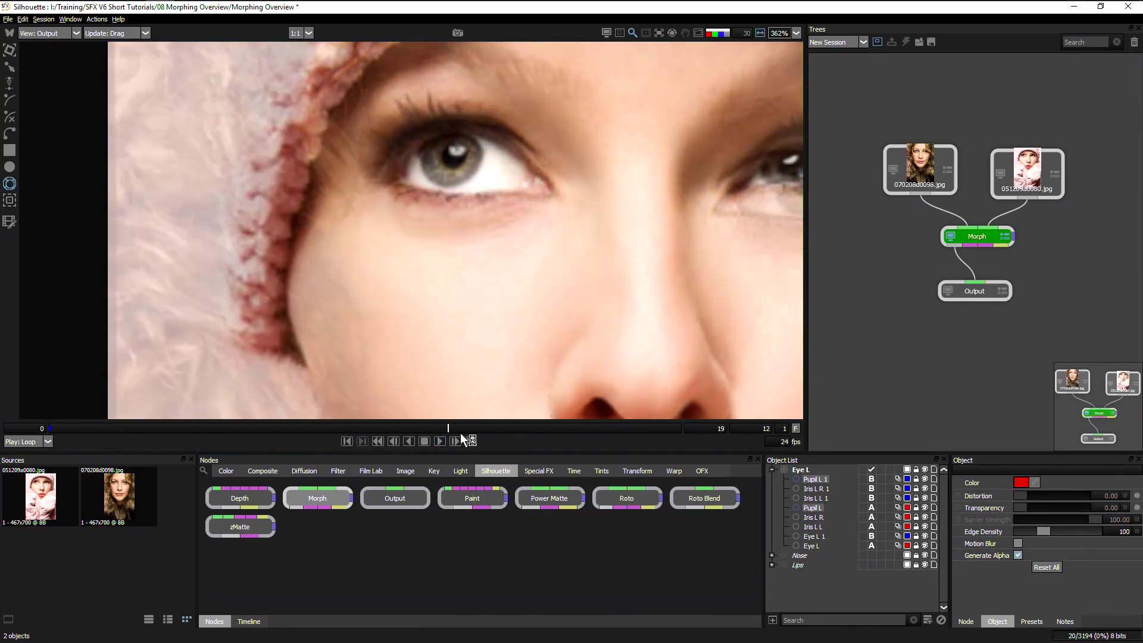
pyautogui.moveTo(449, 428); pyautogui.dragTo(341, 431)
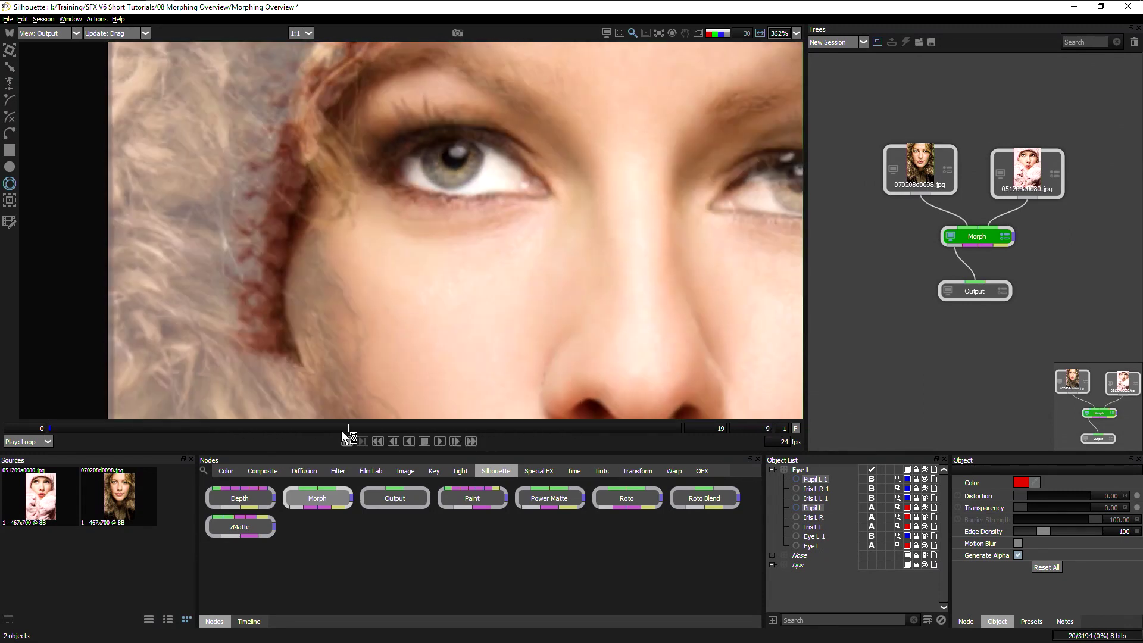
# - Set the Morph node's precision to Normal
pyautogui.click(844, 585)
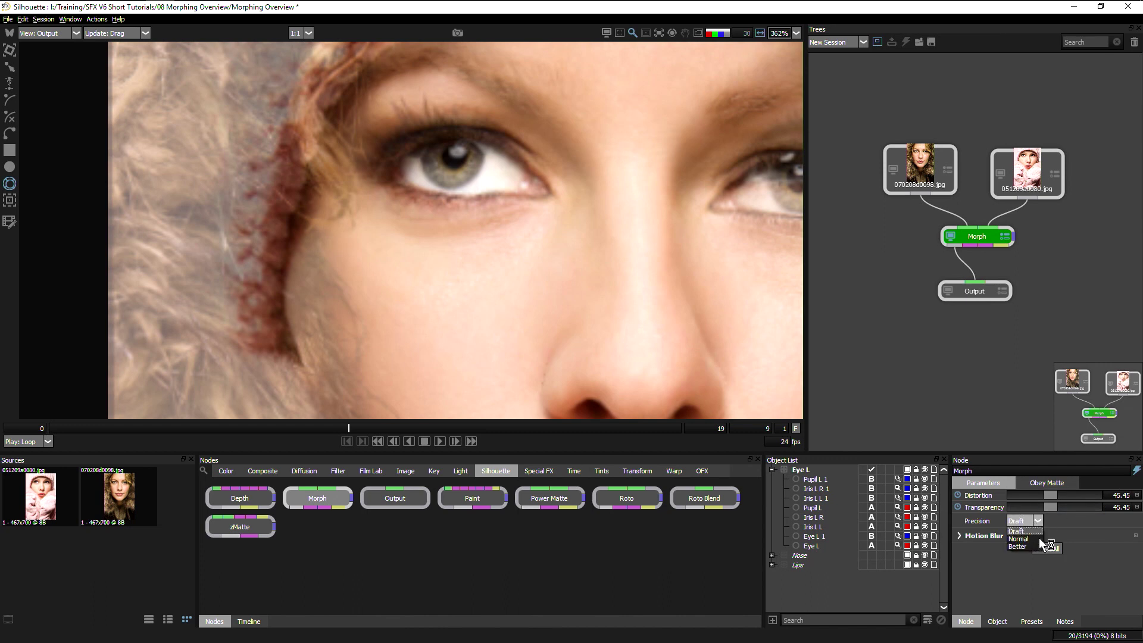
pyautogui.click(1017, 538)
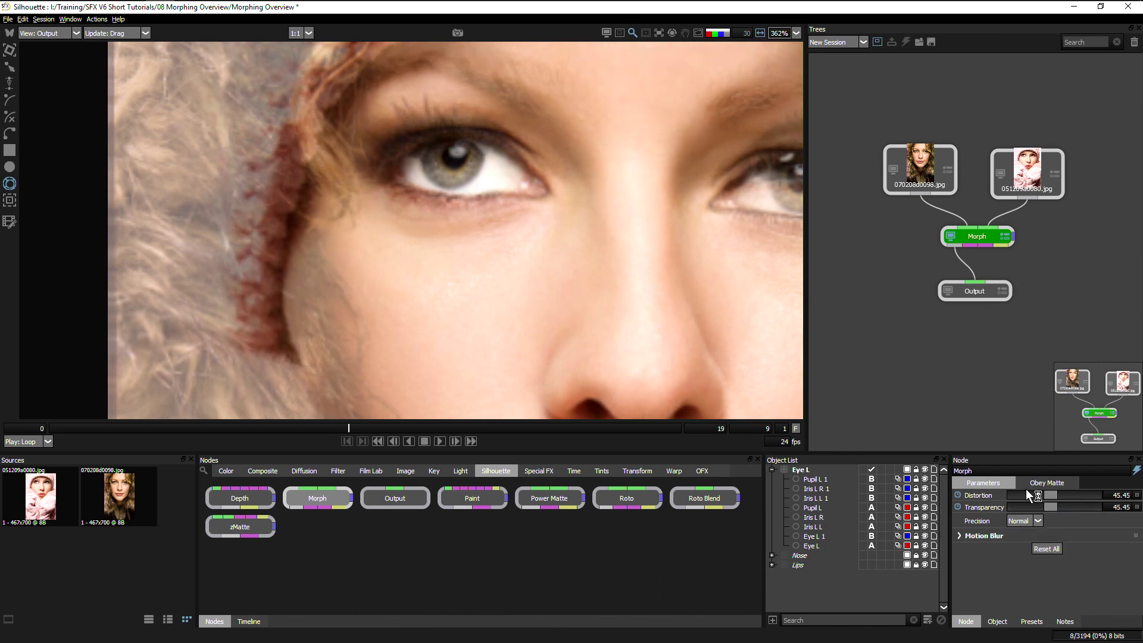
pyautogui.click(1023, 545)
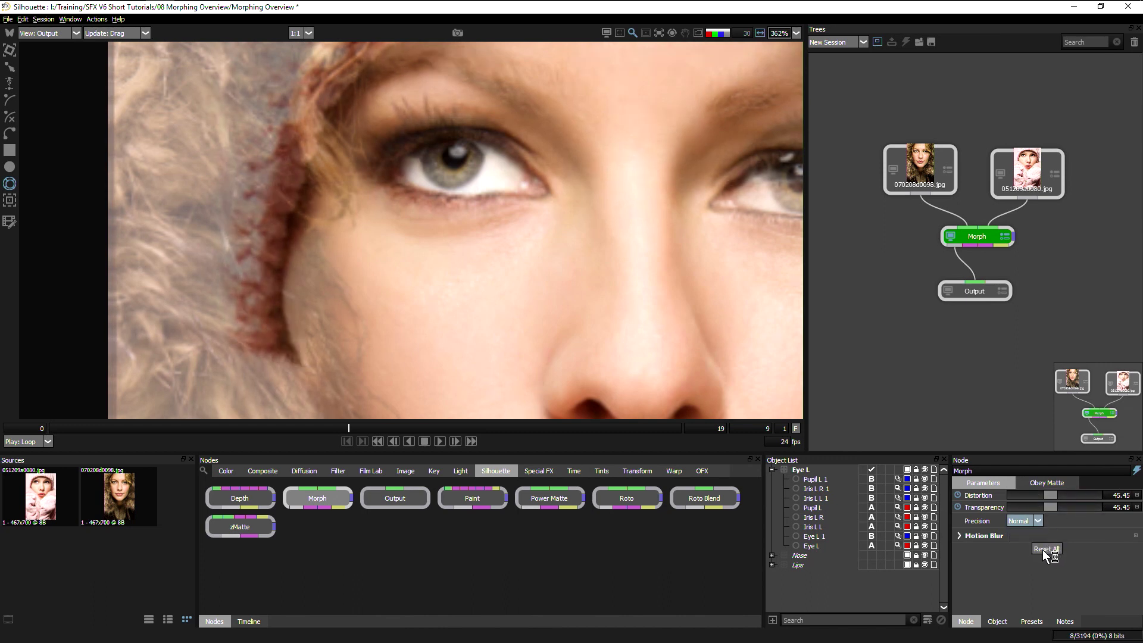